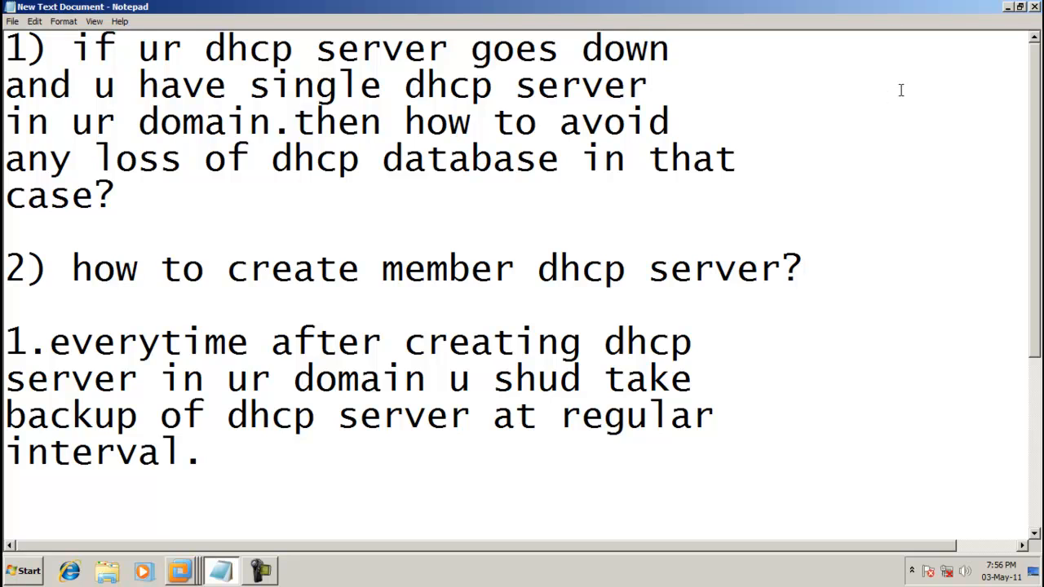
# Minimize Notepad, restore VMware, and minimize the guest's DHCP console to clear the desktop.
pyautogui.click(1007, 8)
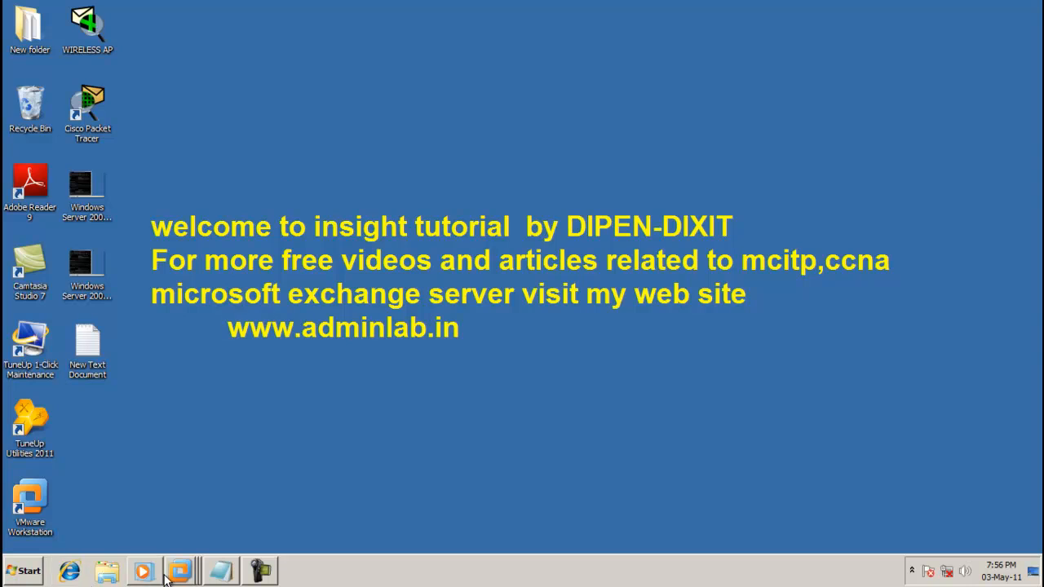
pyautogui.click(201, 552)
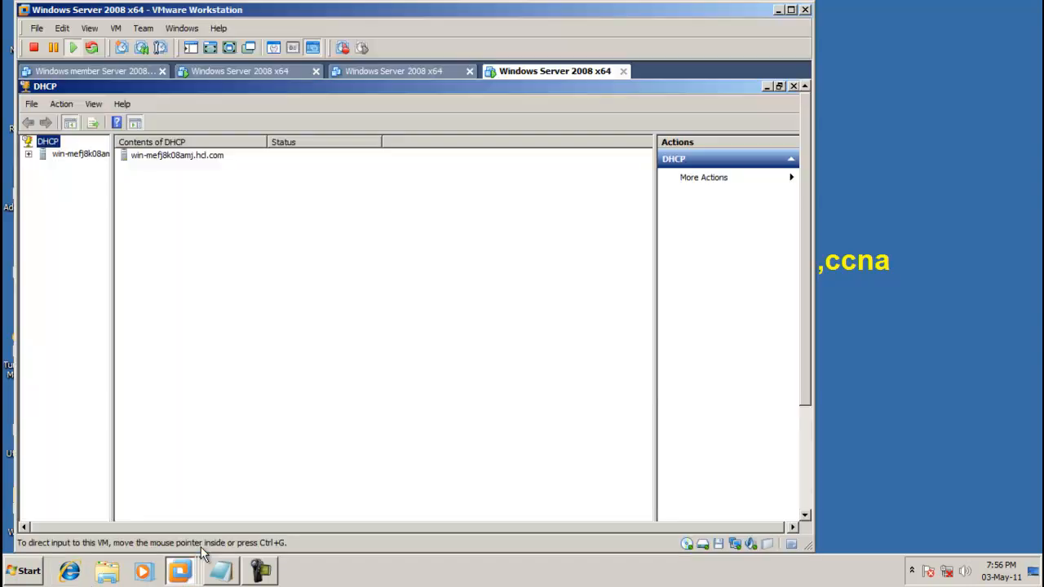
pyautogui.click(770, 85)
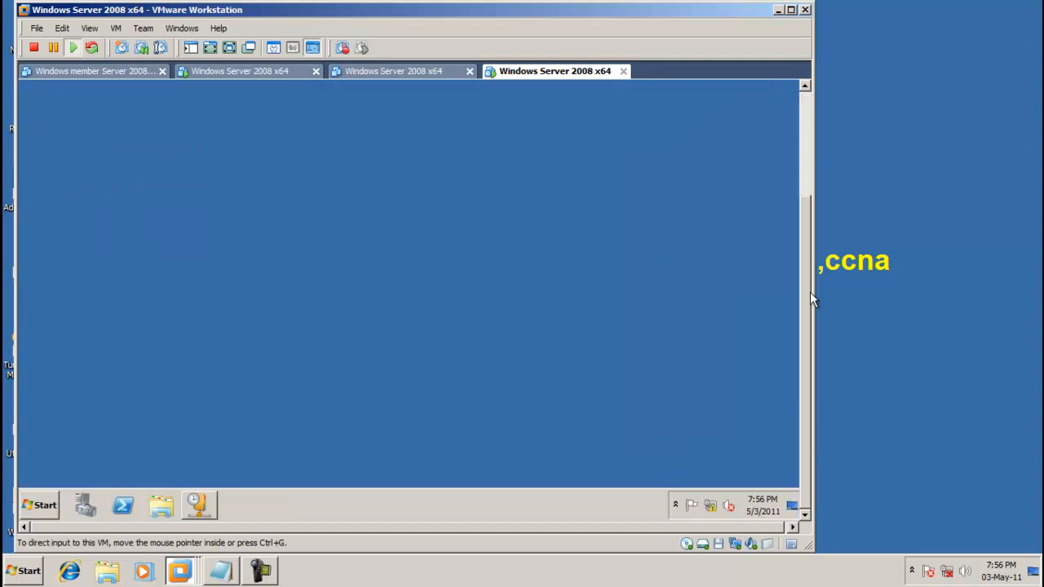
# Check the guest computer's System properties for its name and hcl.com domain, then close them.
pyautogui.click(39, 506)
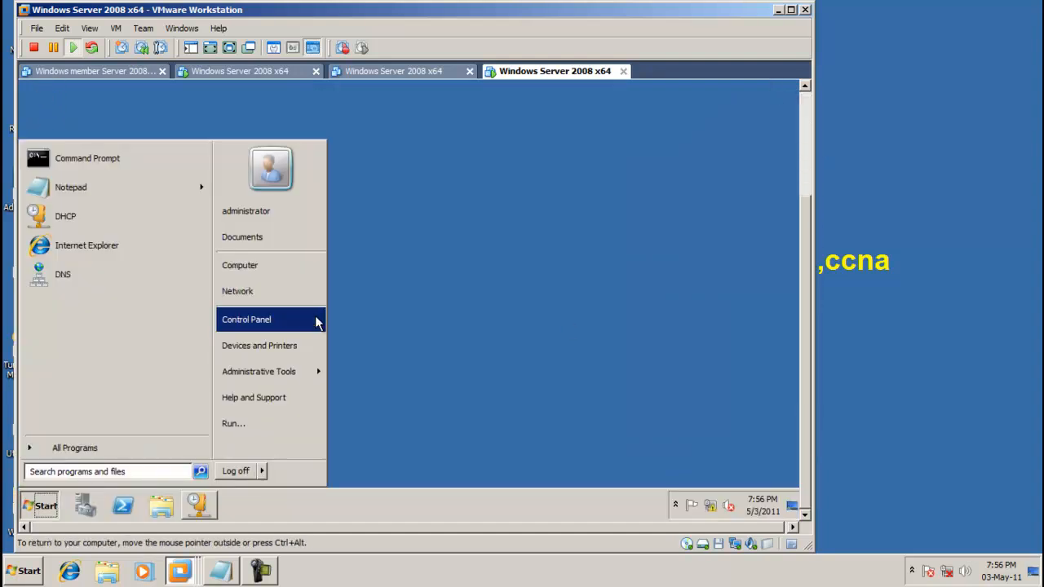
pyautogui.rightClick(293, 268)
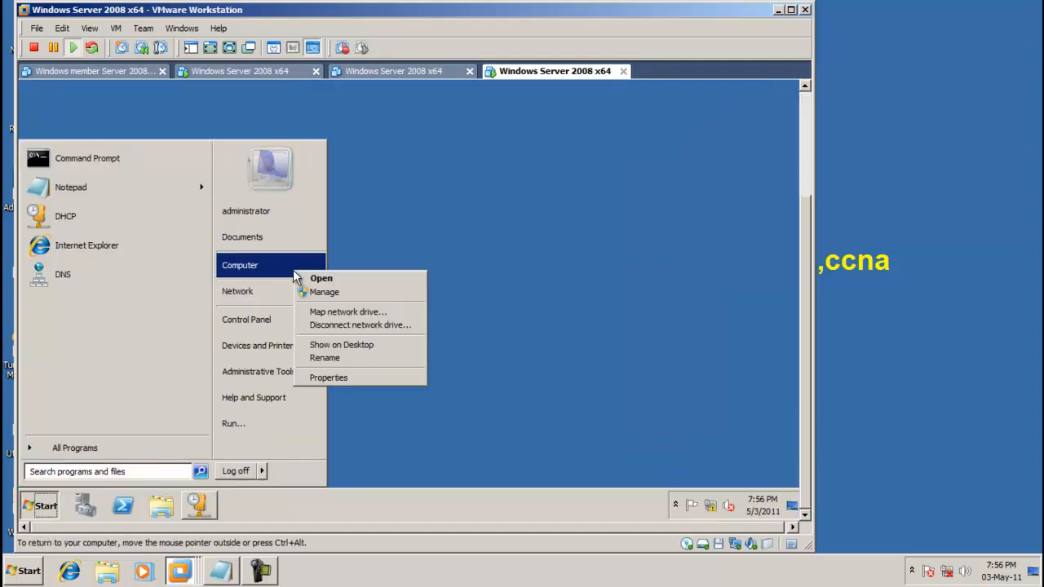
pyautogui.click(359, 379)
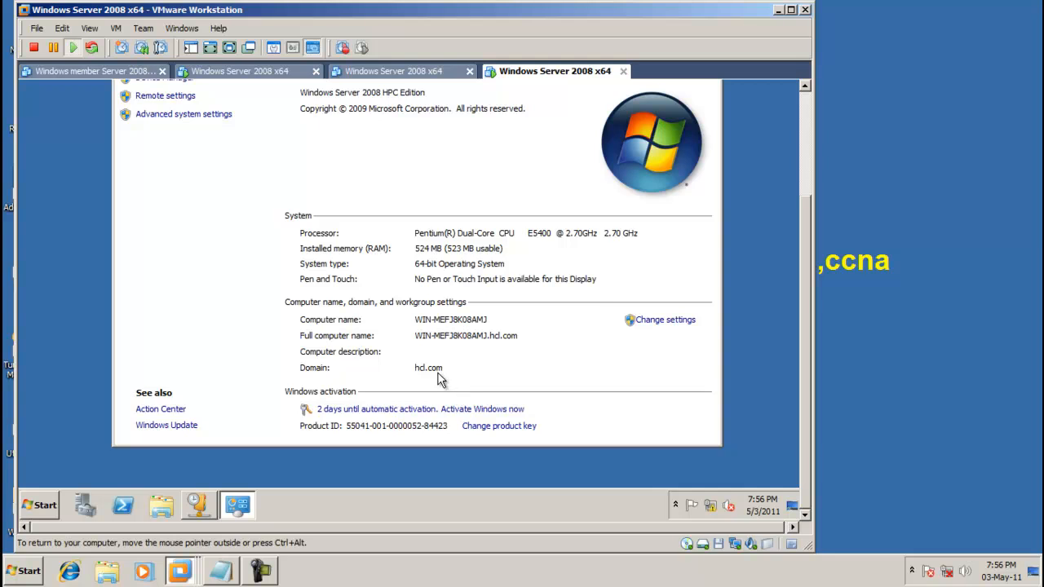
pyautogui.moveTo(805, 310); pyautogui.dragTo(804, 198)
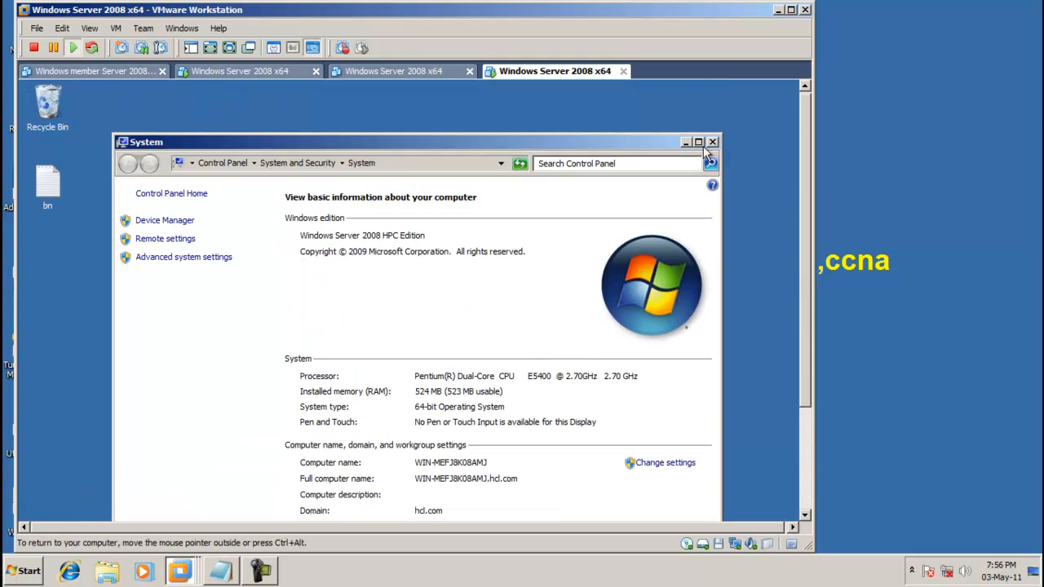
pyautogui.click(715, 143)
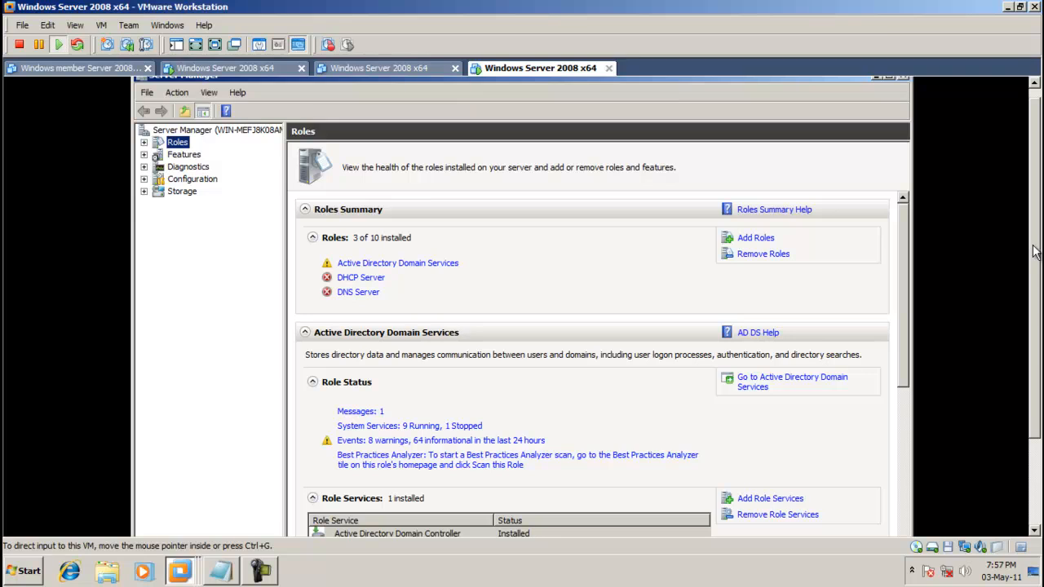
# Close Server Manager and bring the DHCP console back to the front.
pyautogui.moveTo(1033, 246); pyautogui.dragTo(1035, 231)
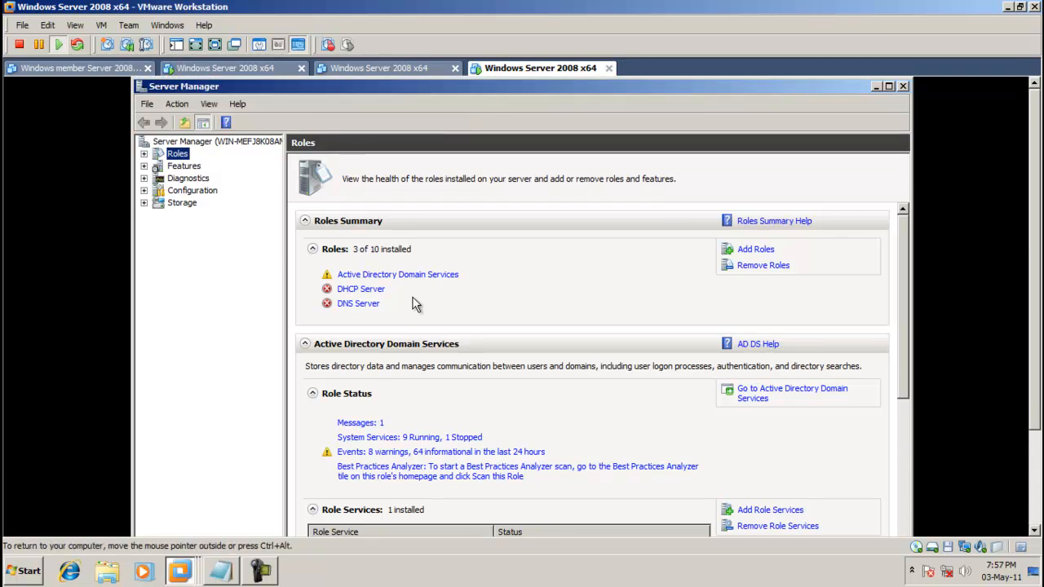
pyautogui.click(903, 86)
pyautogui.moveTo(1035, 261); pyautogui.dragTo(1033, 367)
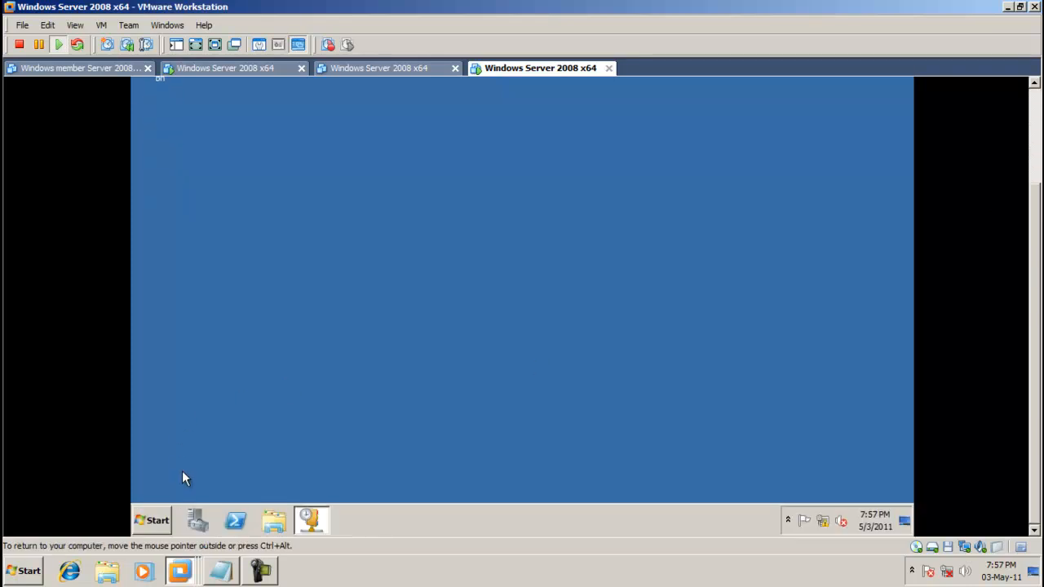
pyautogui.click(309, 519)
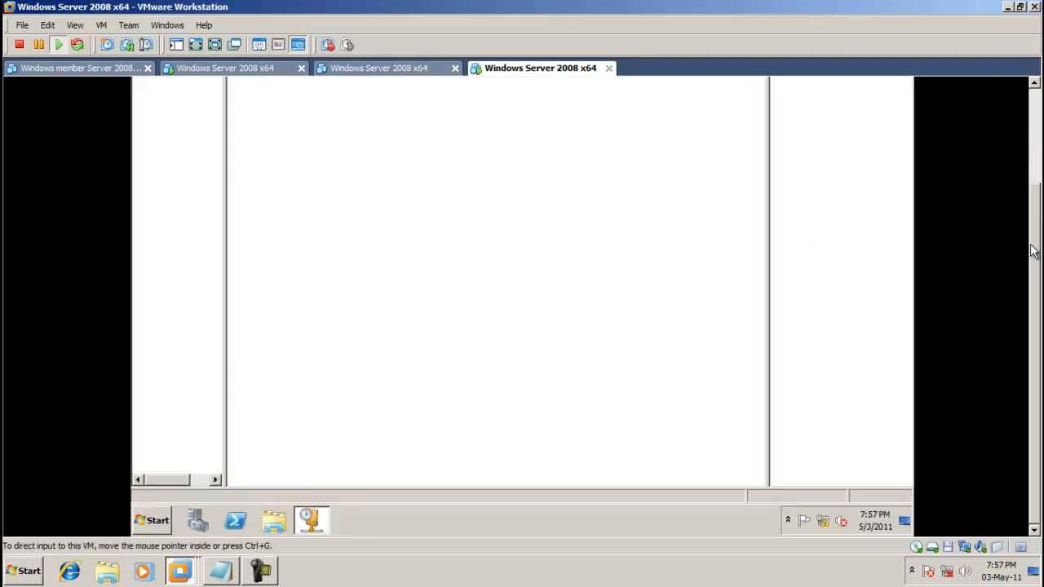
pyautogui.moveTo(1033, 227); pyautogui.dragTo(1014, 124)
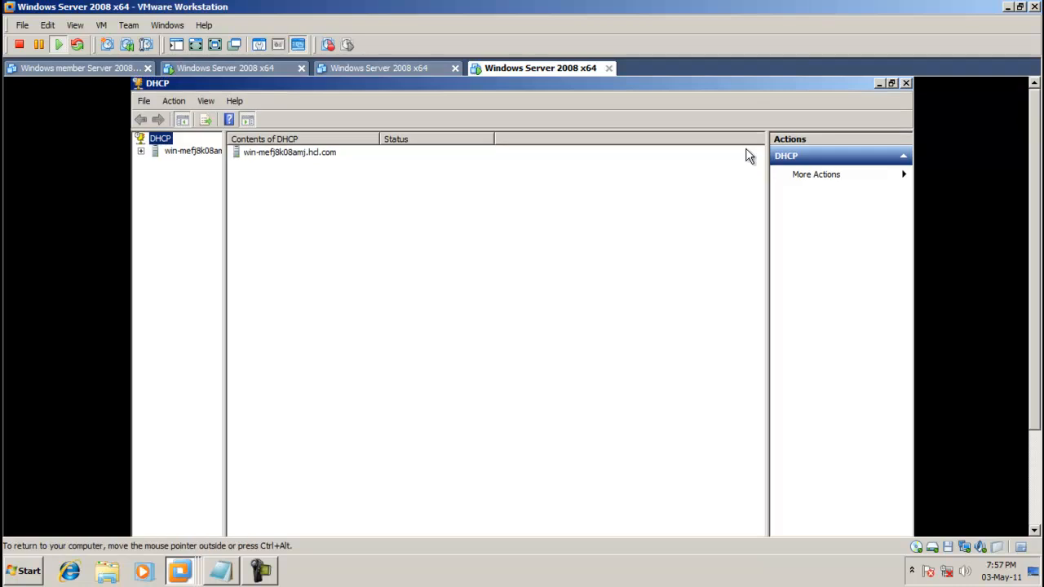
# Expand server > IPv4 > scope 192.168.1.0 commerce to show the 192.168.1.2–192.168.1.16 pool.
pyautogui.click(171, 155)
pyautogui.click(142, 152)
pyautogui.click(142, 151)
pyautogui.click(142, 152)
pyautogui.doubleClick(183, 164)
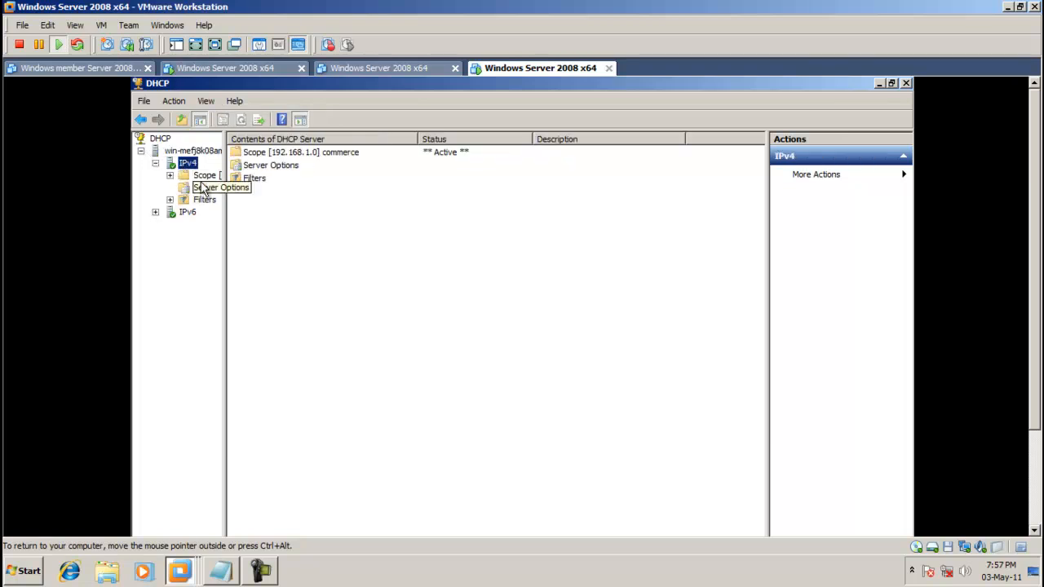
pyautogui.doubleClick(205, 176)
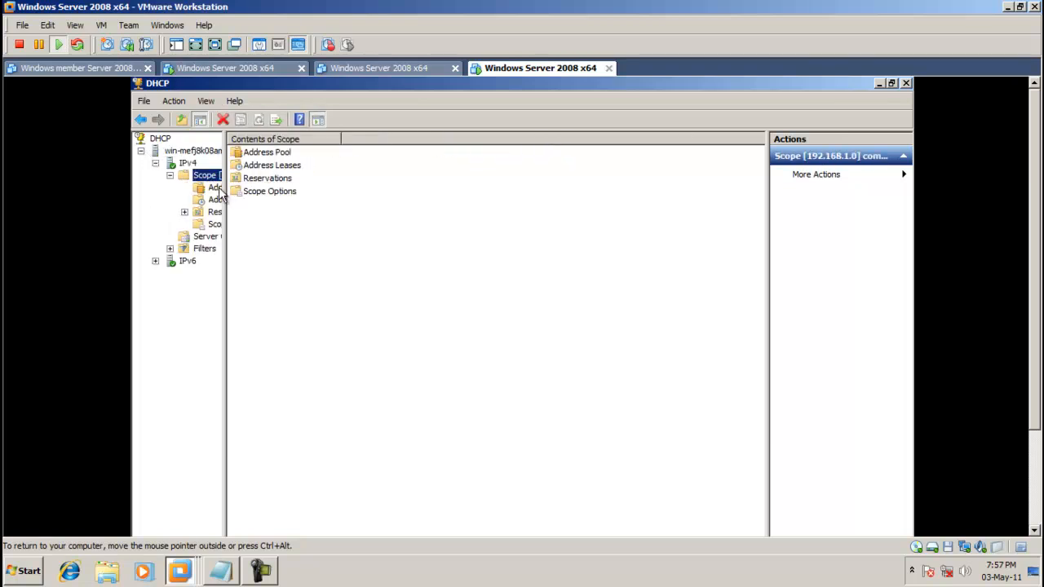
pyautogui.click(215, 189)
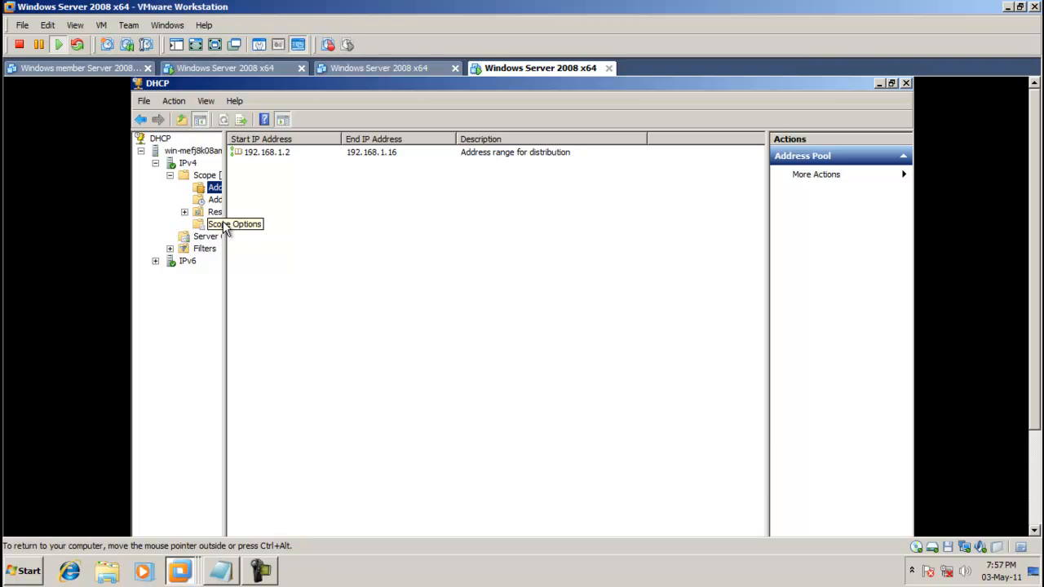
# Show the scope's address leases with the WIN.hcl.com lease, then list the IPv4 contents.
pyautogui.moveTo(226, 236); pyautogui.dragTo(338, 241)
pyautogui.click(236, 200)
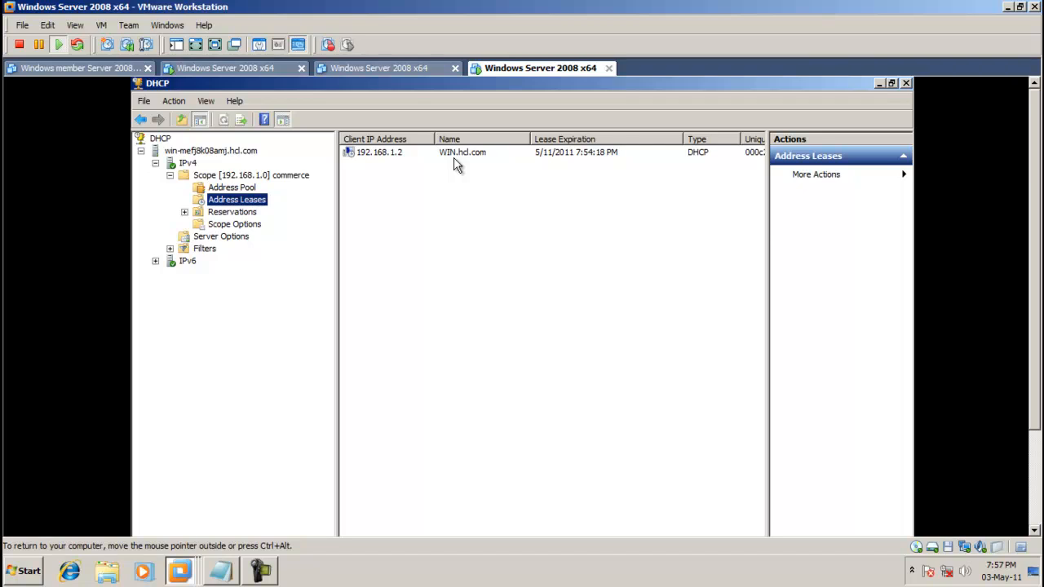
pyautogui.moveTo(768, 210); pyautogui.dragTo(855, 239)
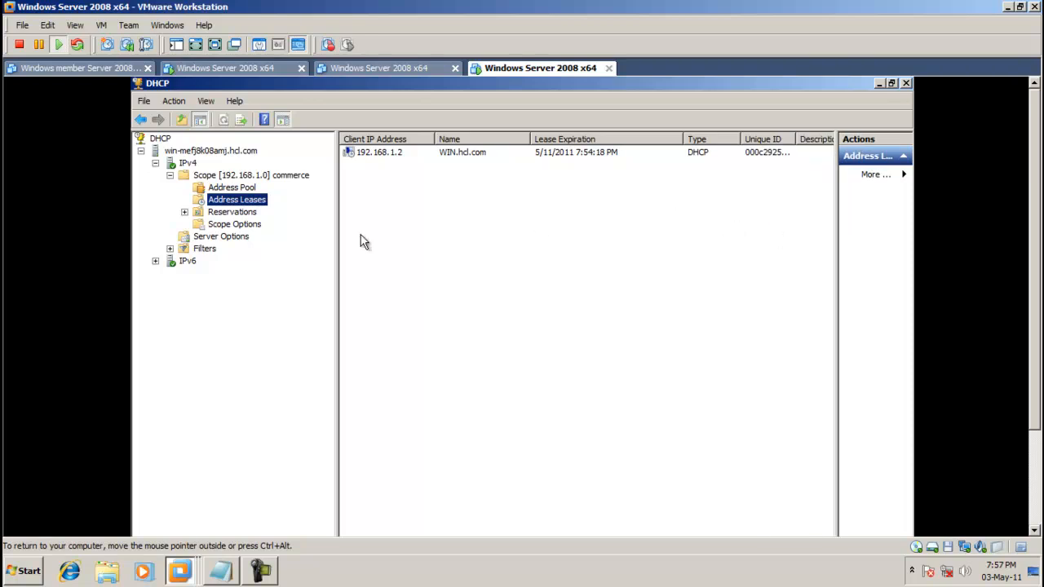
pyautogui.click(193, 163)
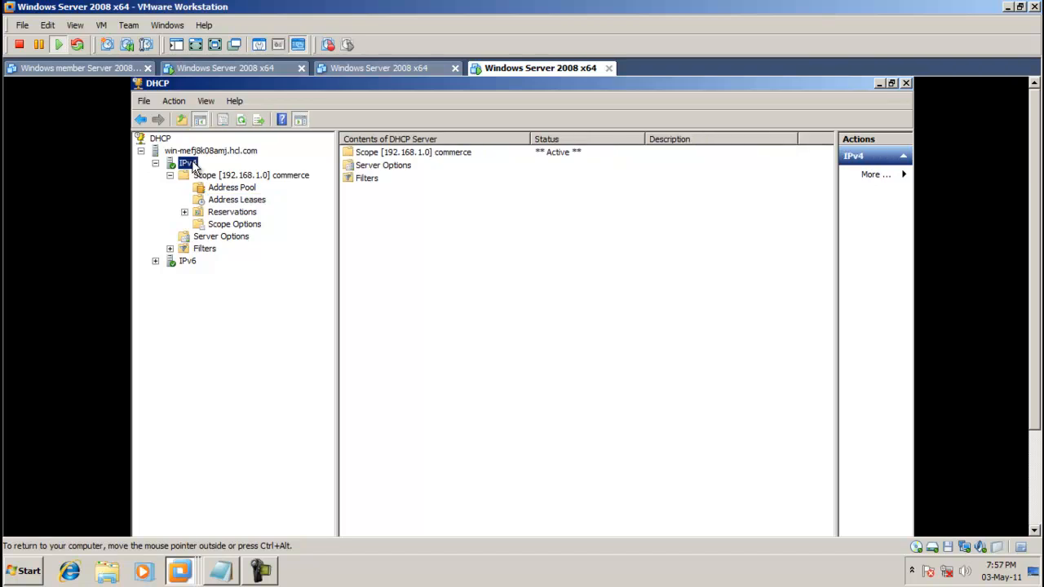
# Run Backup on the DHCP server node, saving the database to the dhcp\backup folder.
pyautogui.rightClick(195, 167)
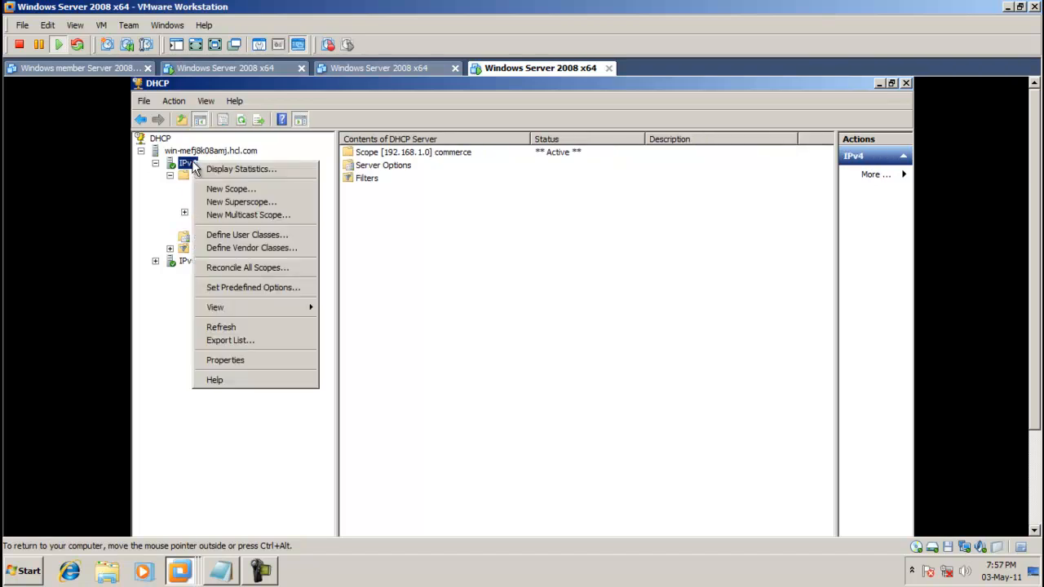
pyautogui.click(200, 176)
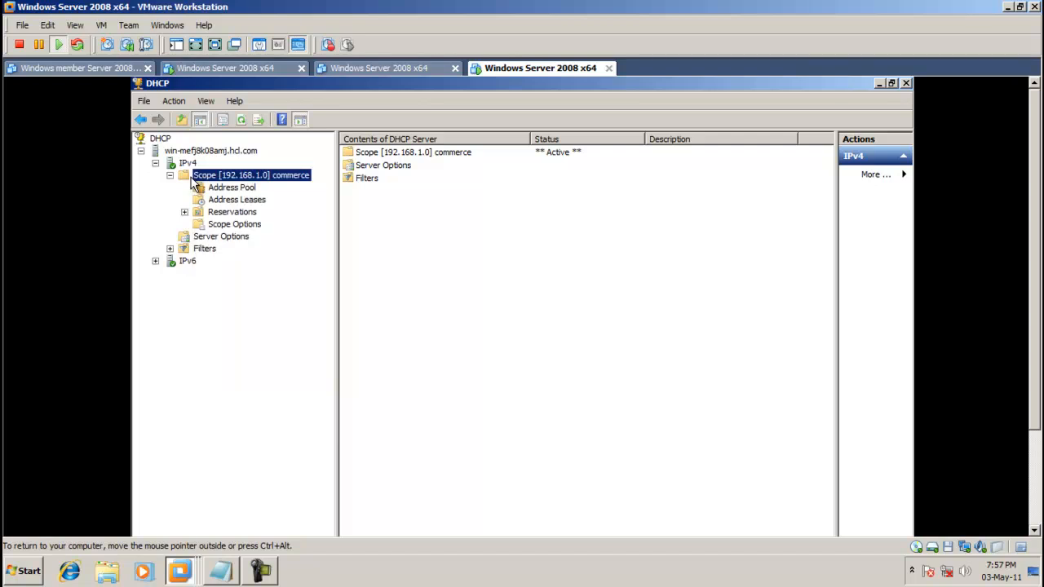
pyautogui.rightClick(207, 179)
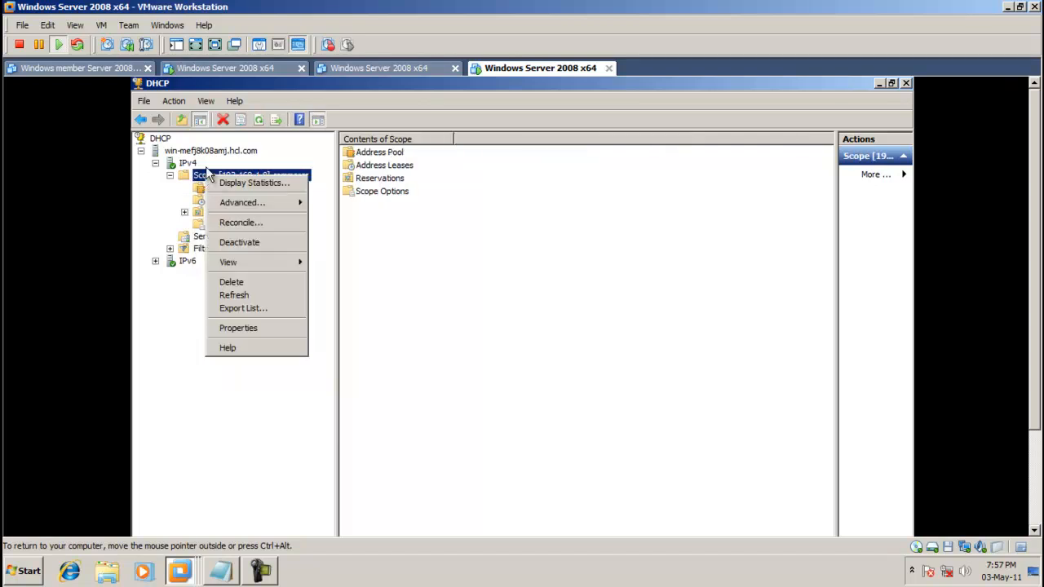
pyautogui.click(202, 166)
pyautogui.click(200, 153)
pyautogui.rightClick(200, 154)
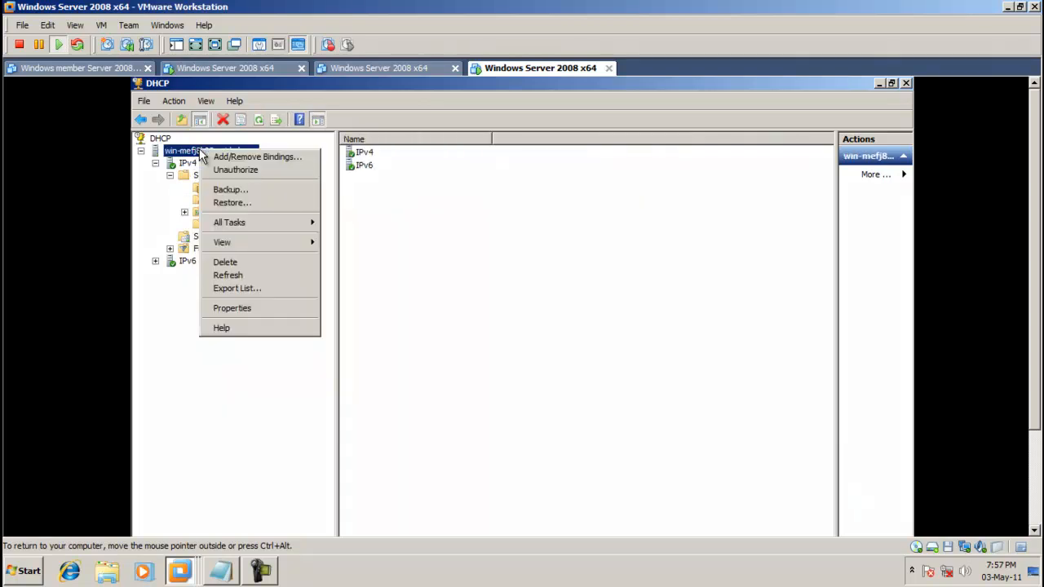
pyautogui.click(232, 189)
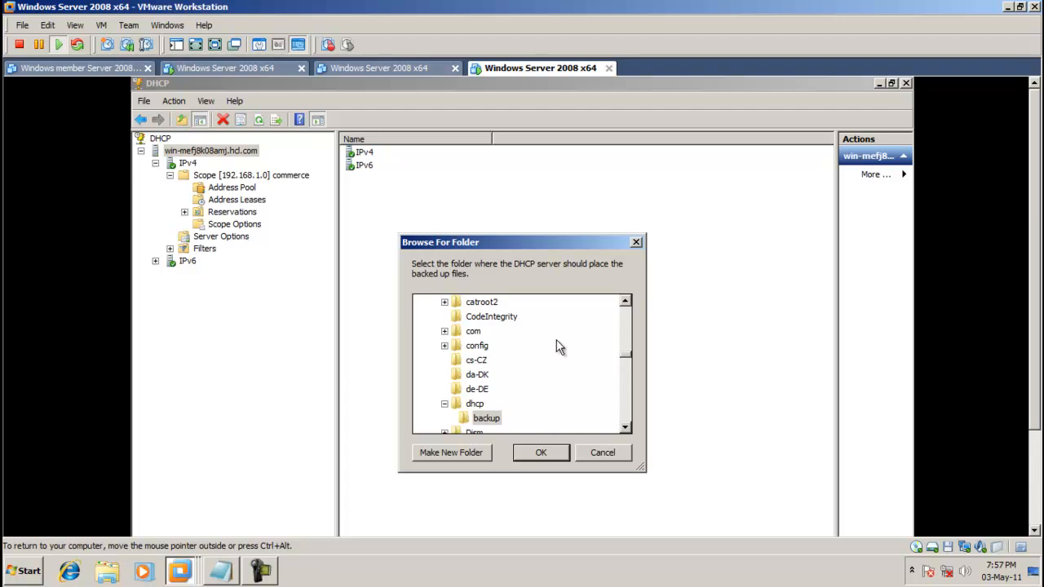
pyautogui.moveTo(524, 246); pyautogui.dragTo(514, 165)
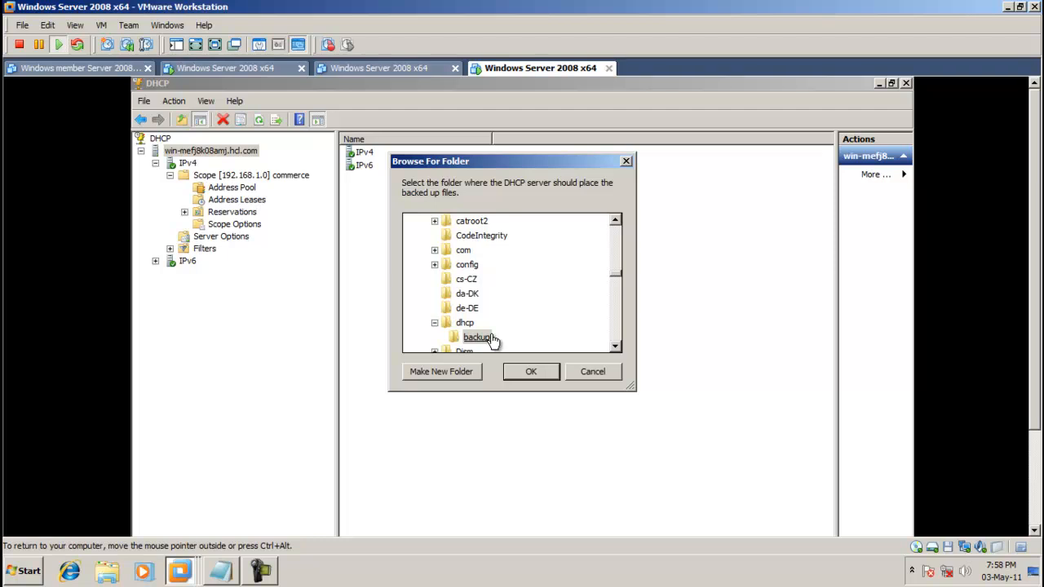
pyautogui.click(529, 372)
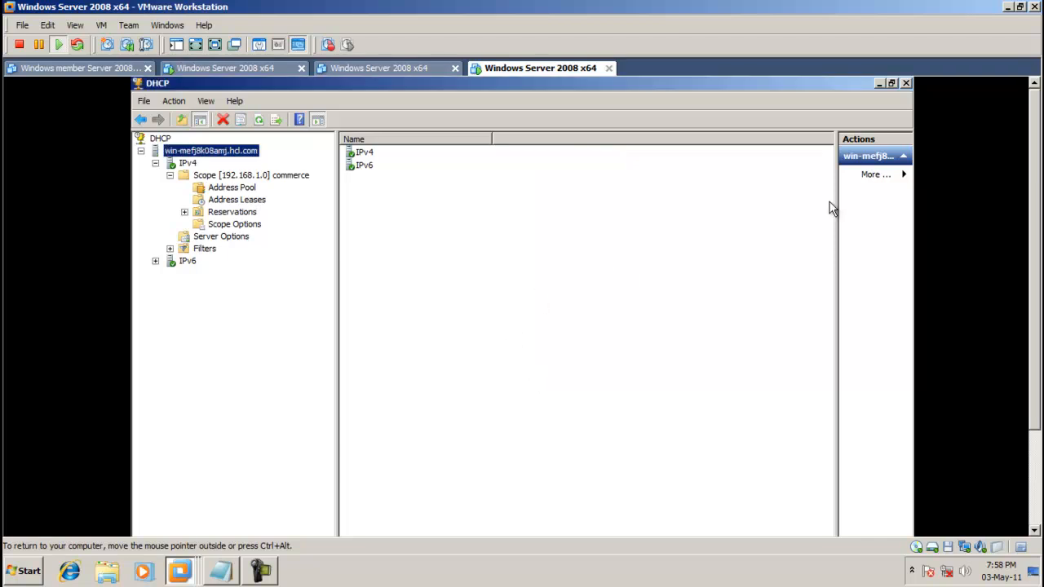
# Browse the guest's drive to C:\Windows\System32\dhcp\backup.
pyautogui.click(877, 82)
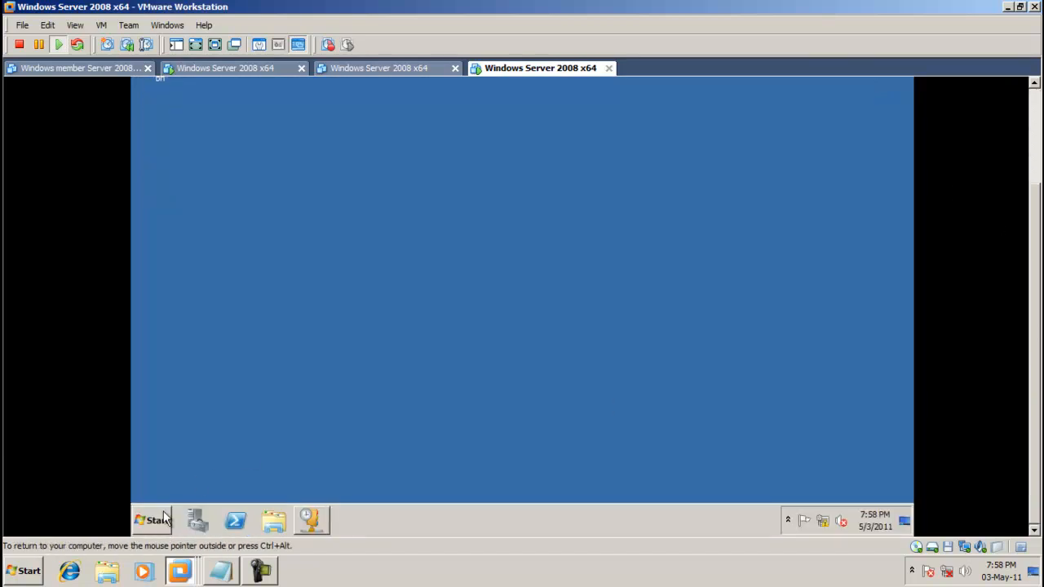
pyautogui.click(166, 507)
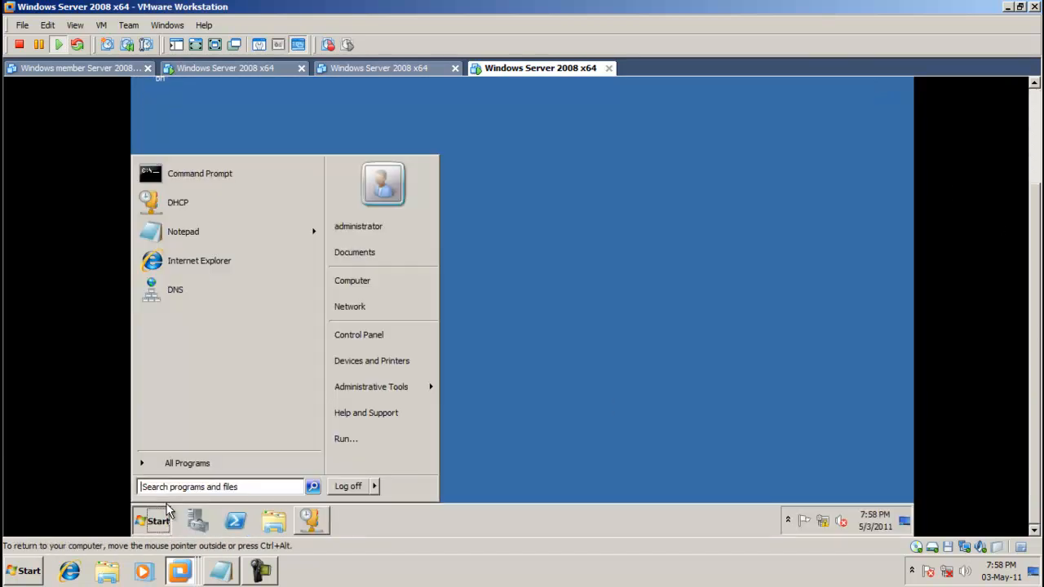
pyautogui.click(399, 284)
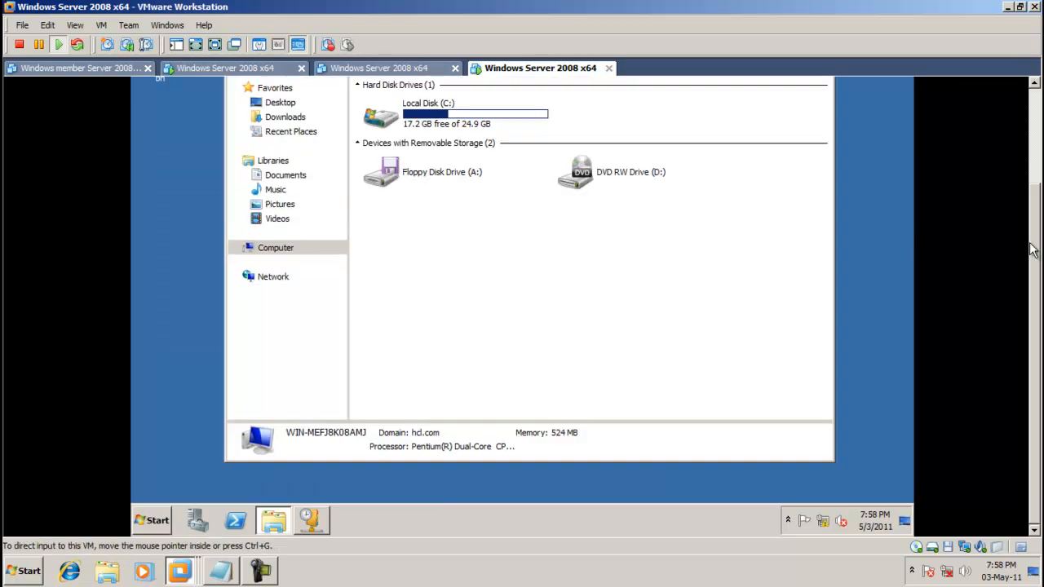
pyautogui.doubleClick(434, 222)
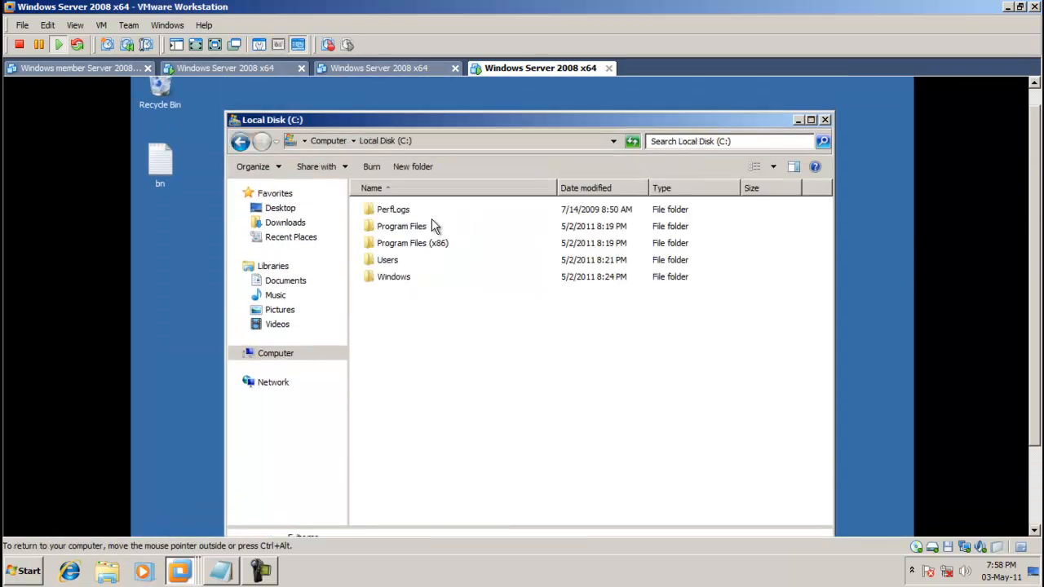
pyautogui.doubleClick(410, 282)
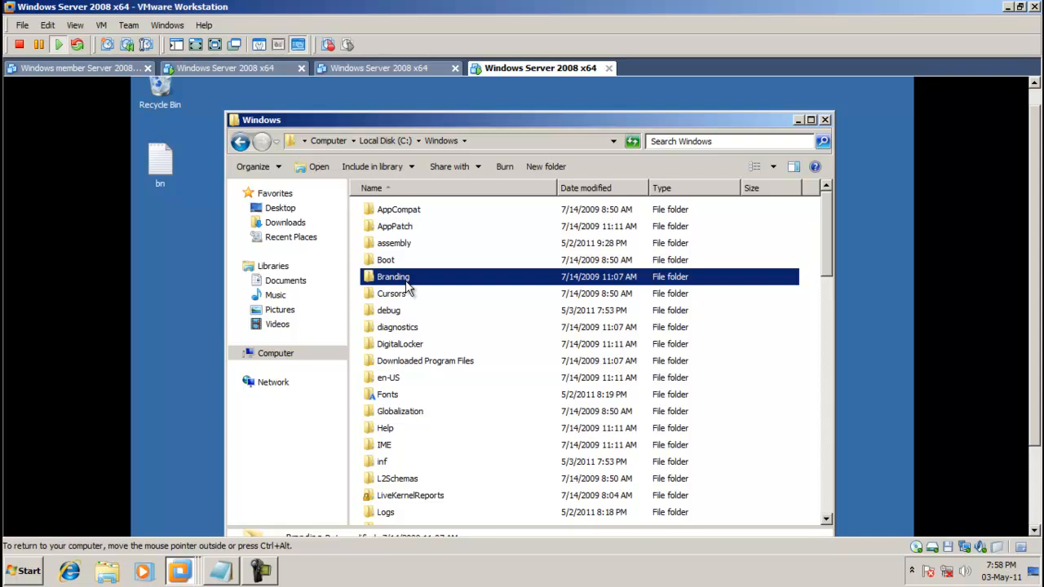
pyautogui.press('s')
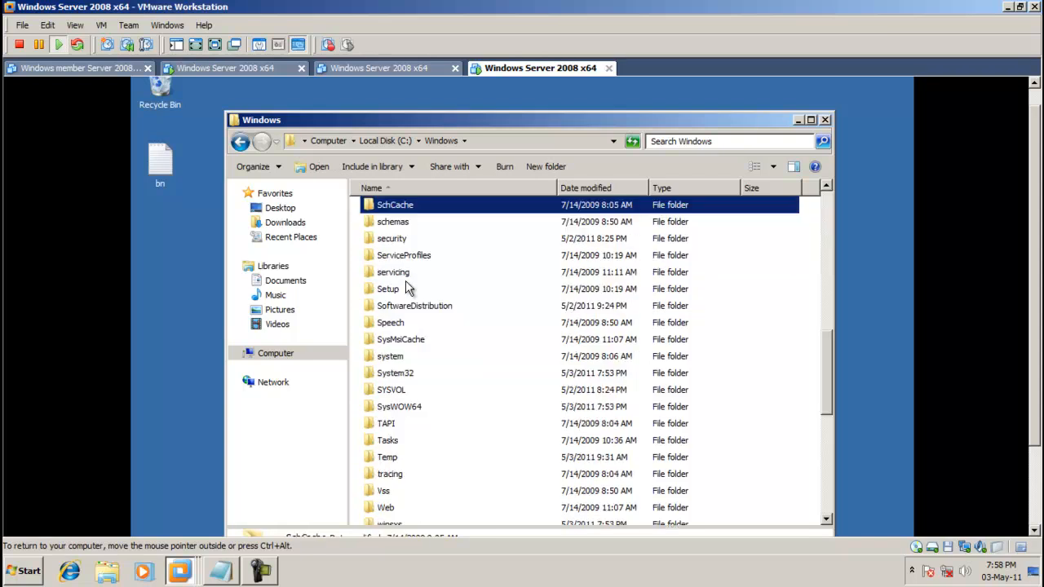
pyautogui.doubleClick(409, 379)
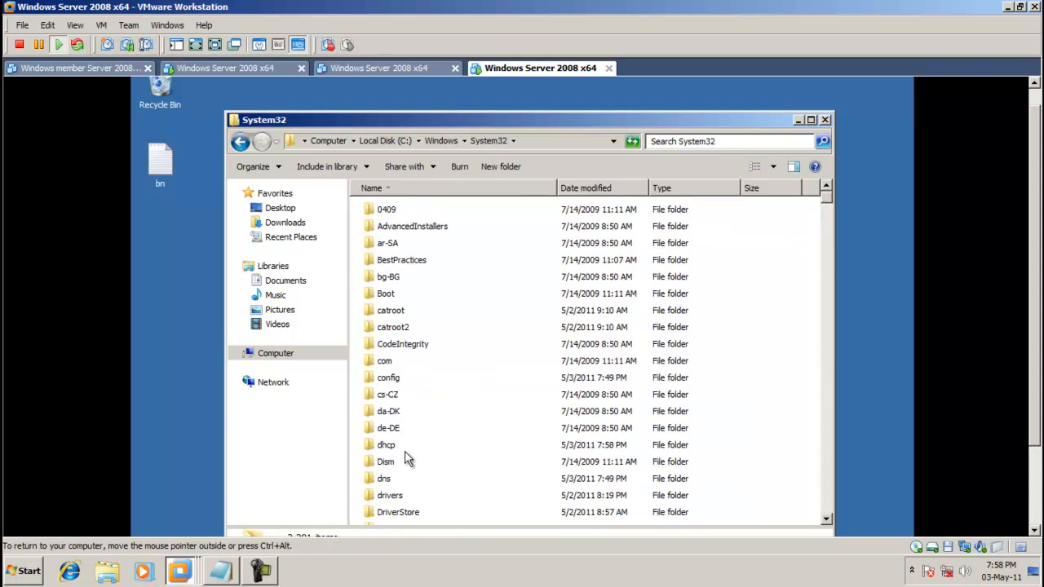
pyautogui.doubleClick(389, 445)
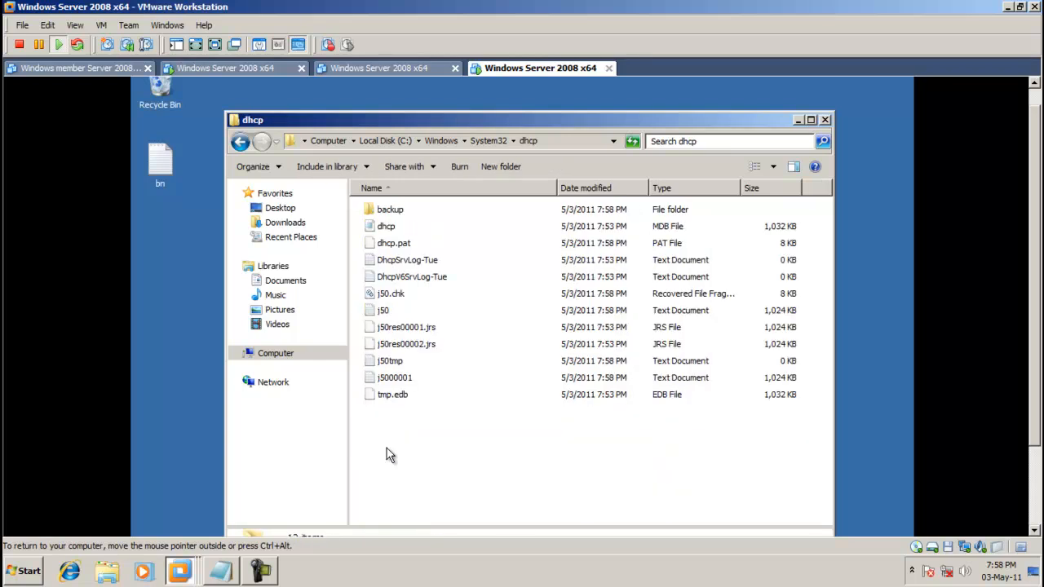
pyautogui.doubleClick(392, 209)
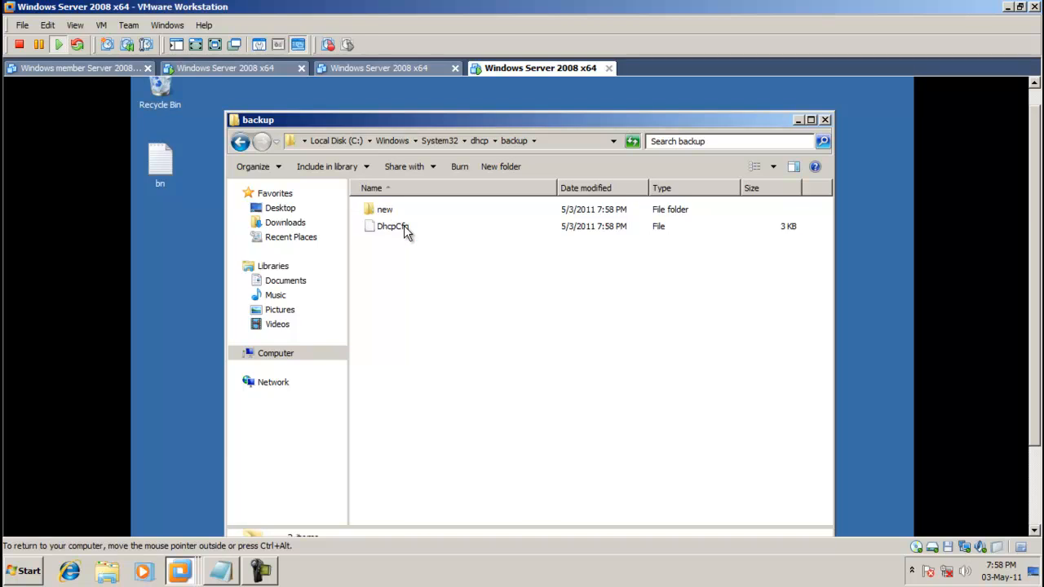
# Inspect DhcpCfg and the new folder's dhcp, dhcp.pat and j5000001 files, then close the window.
pyautogui.click(402, 228)
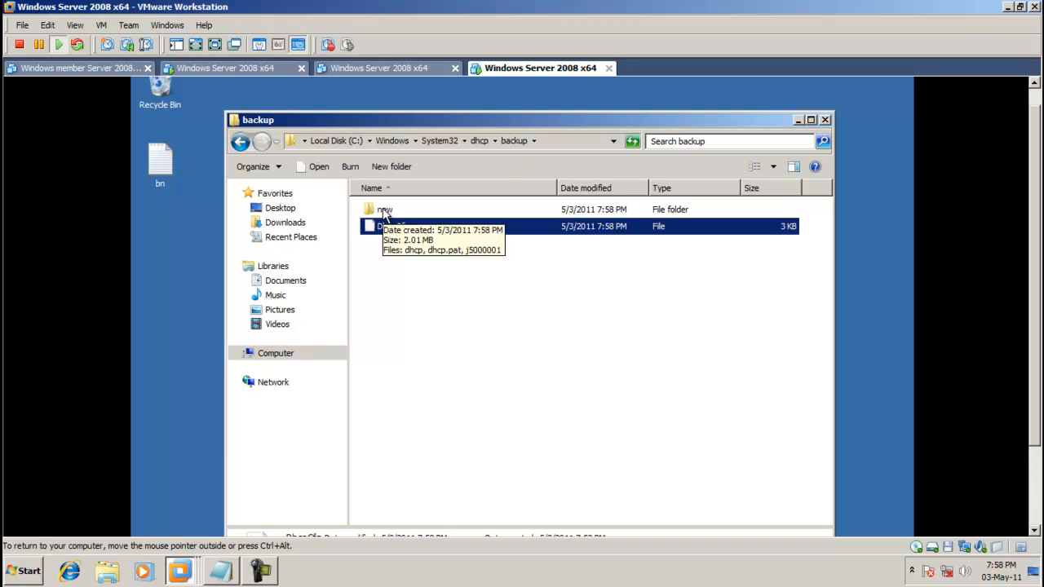
pyautogui.doubleClick(382, 210)
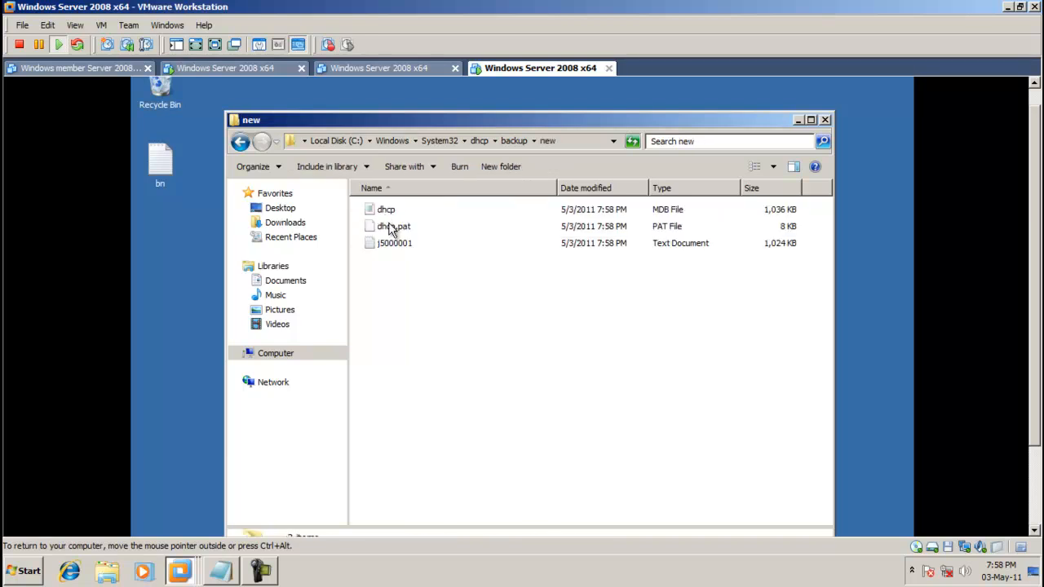
pyautogui.click(240, 142)
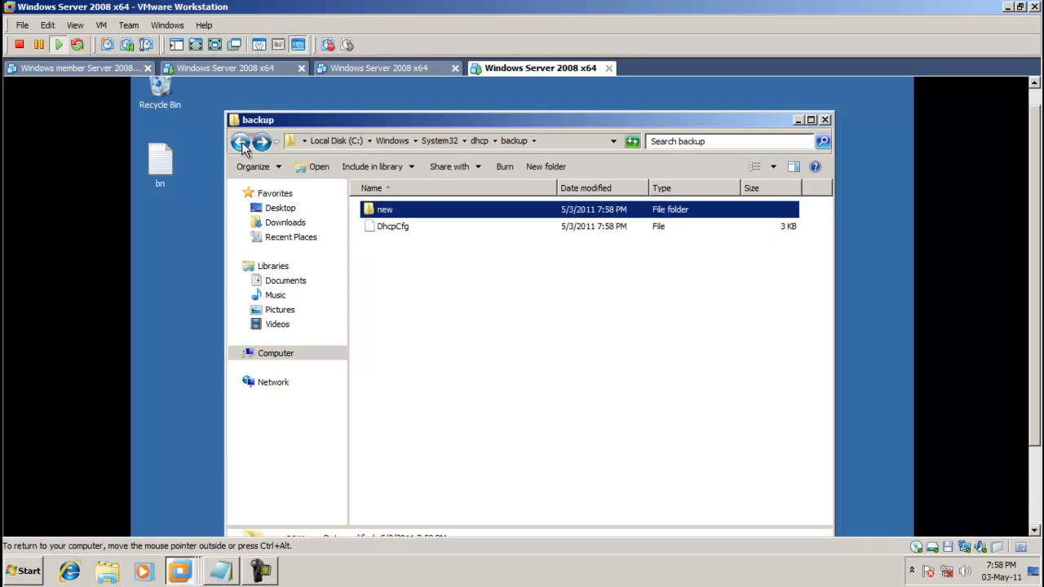
pyautogui.click(825, 120)
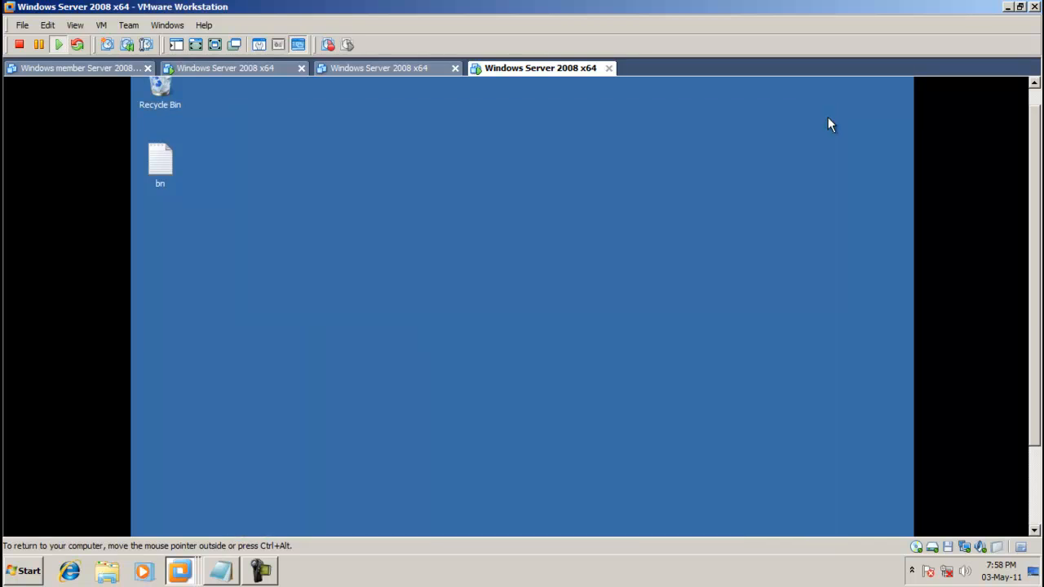
pyautogui.scroll(-3, 1034, 260)
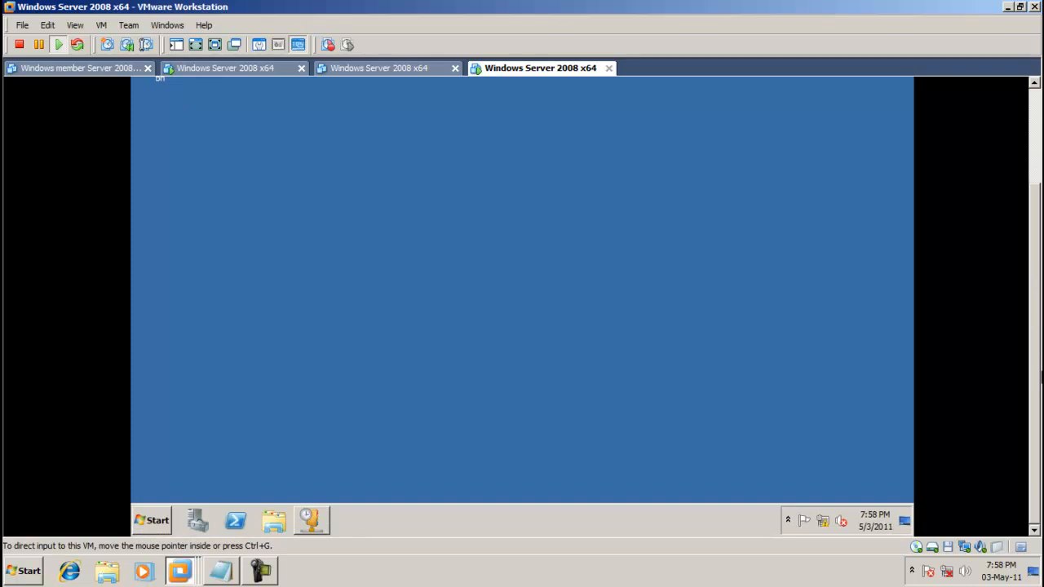
pyautogui.click(151, 519)
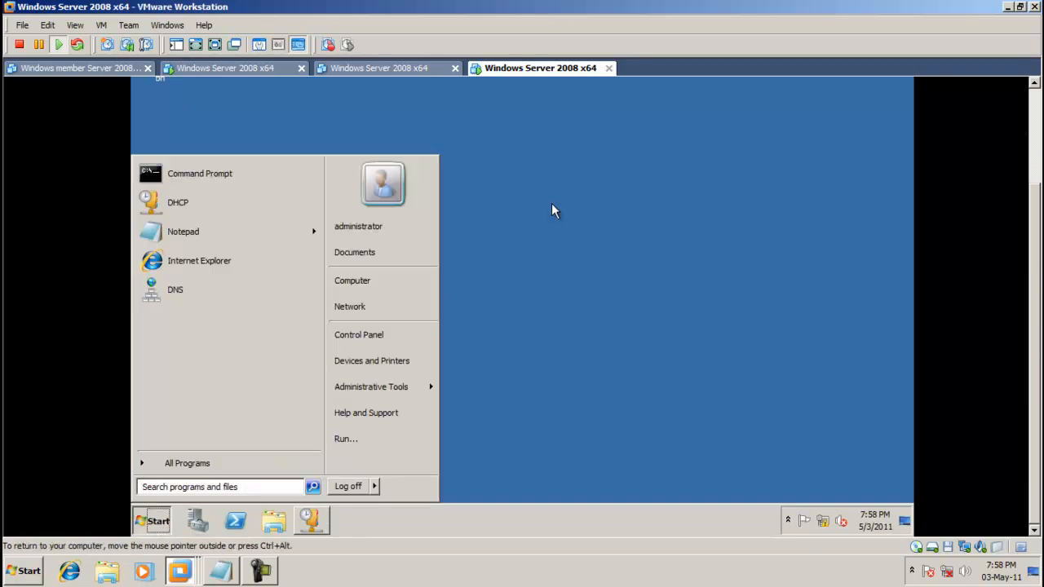
# Reopen Computer from the guest Start menu and open Local Disk (C:).
pyautogui.moveTo(1034, 258); pyautogui.dragTo(1029, 184)
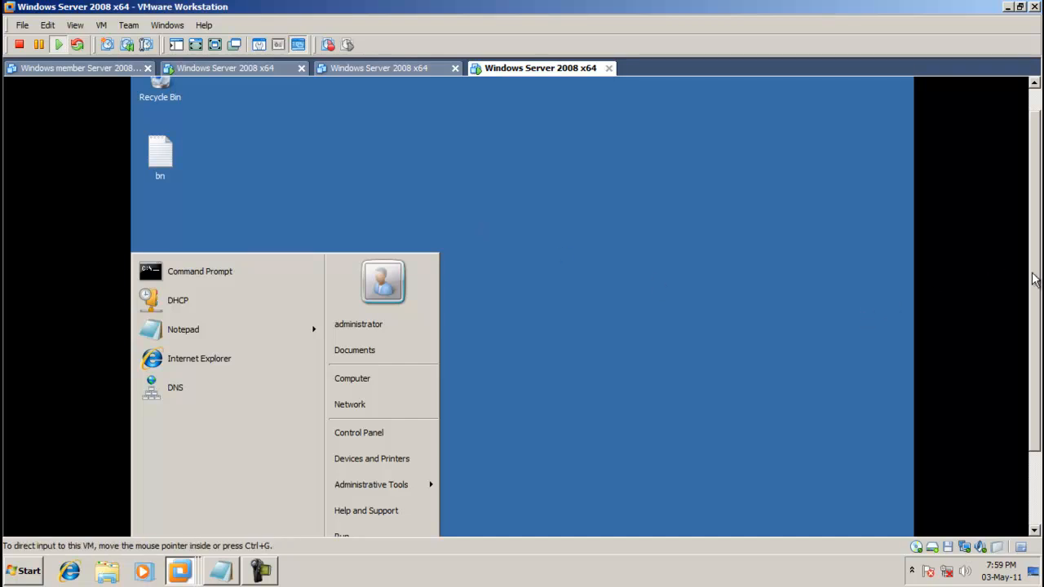
pyautogui.moveTo(1034, 280); pyautogui.dragTo(1034, 332)
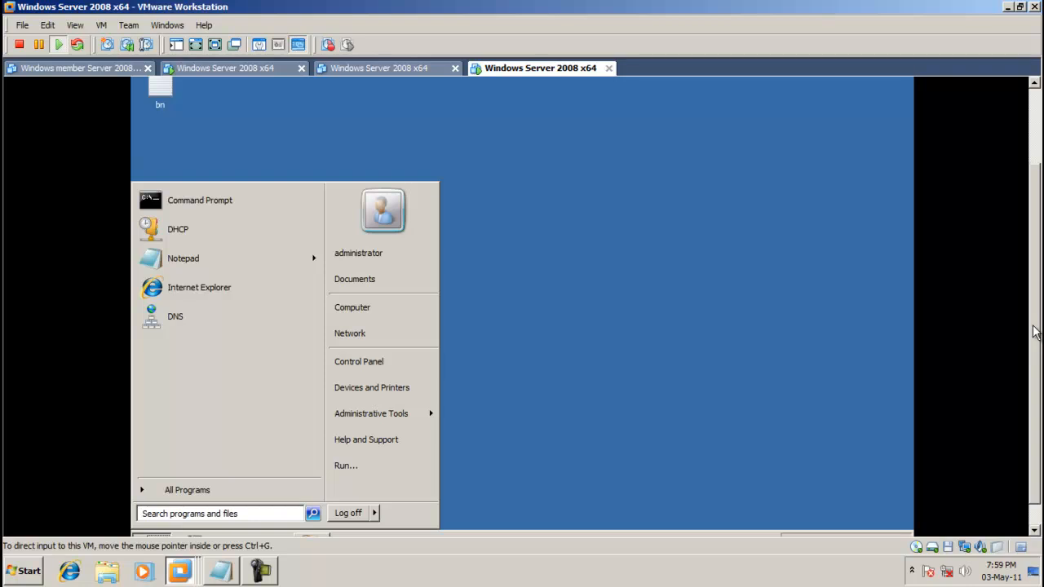
pyautogui.click(686, 324)
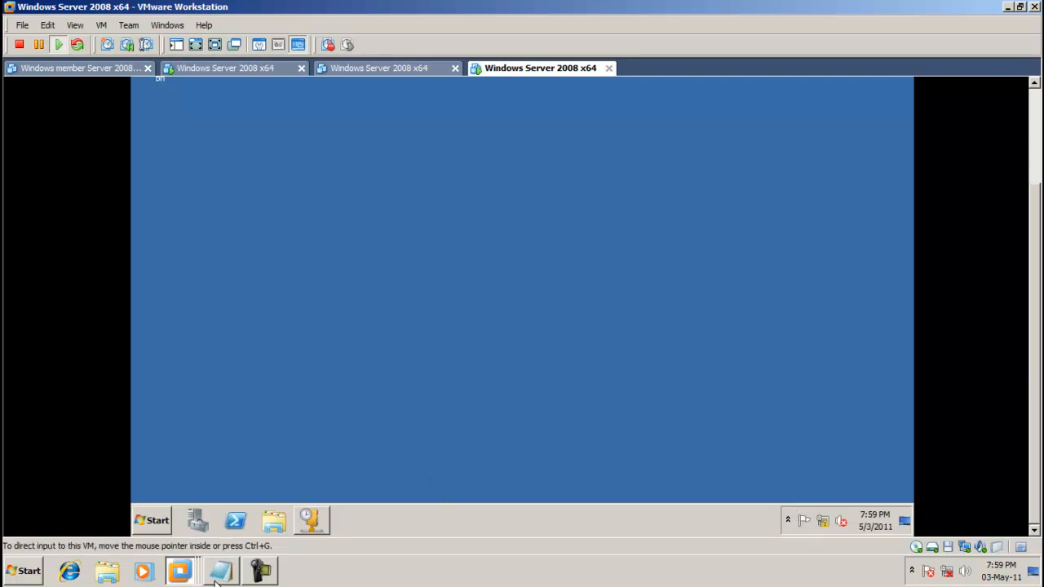
pyautogui.click(254, 580)
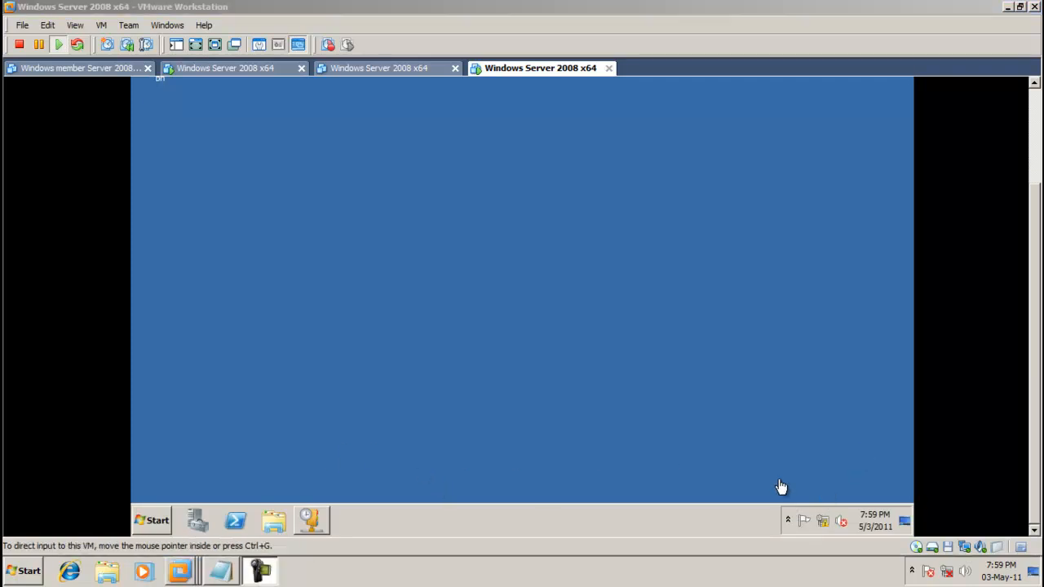
pyautogui.click(152, 520)
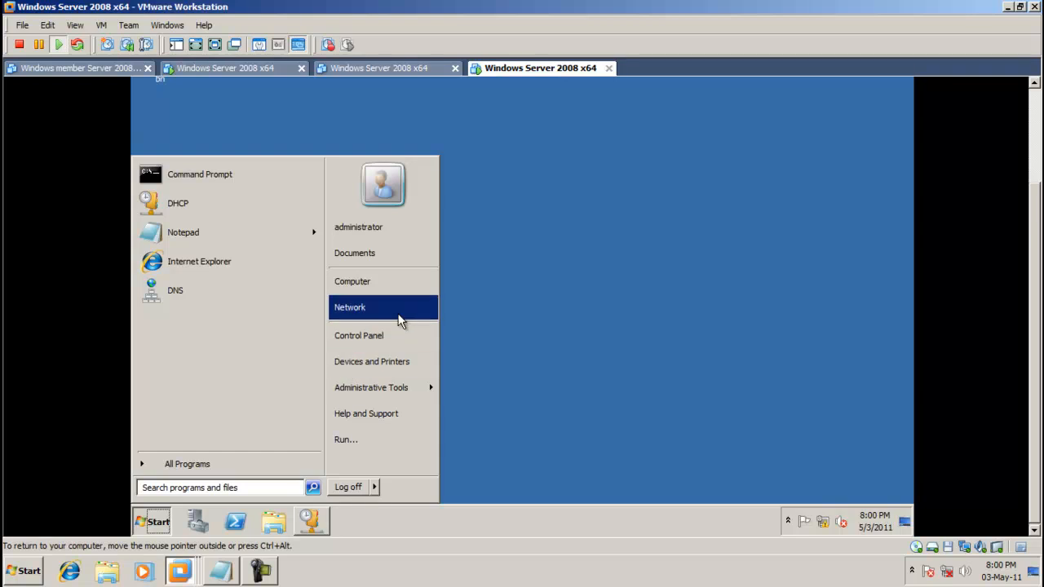
pyautogui.click(394, 287)
pyautogui.doubleClick(499, 124)
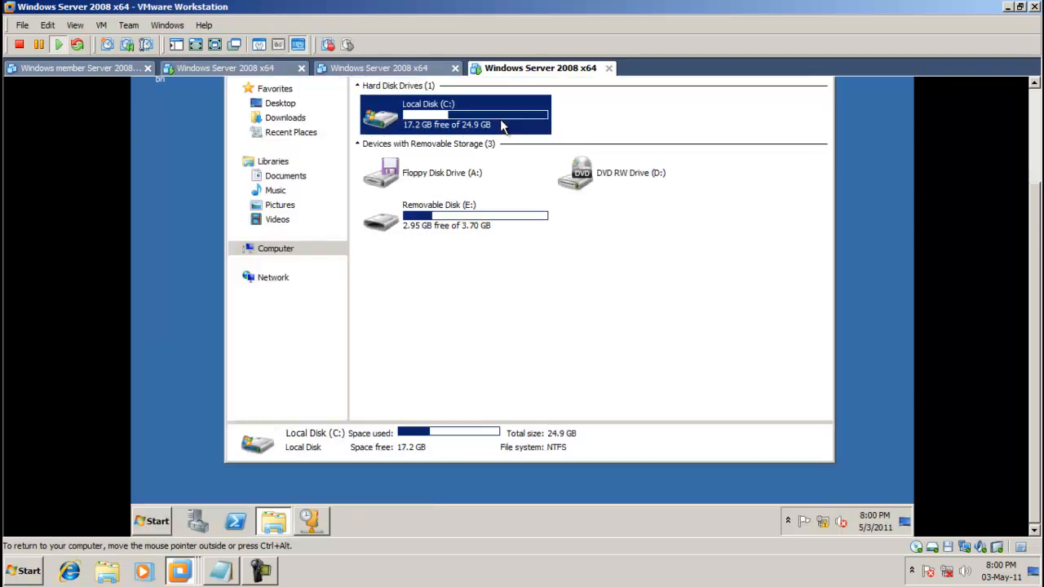
# Navigate through Windows > System32 > dhcp into the backup folder.
pyautogui.click(425, 174)
pyautogui.doubleClick(425, 174)
pyautogui.click(425, 172)
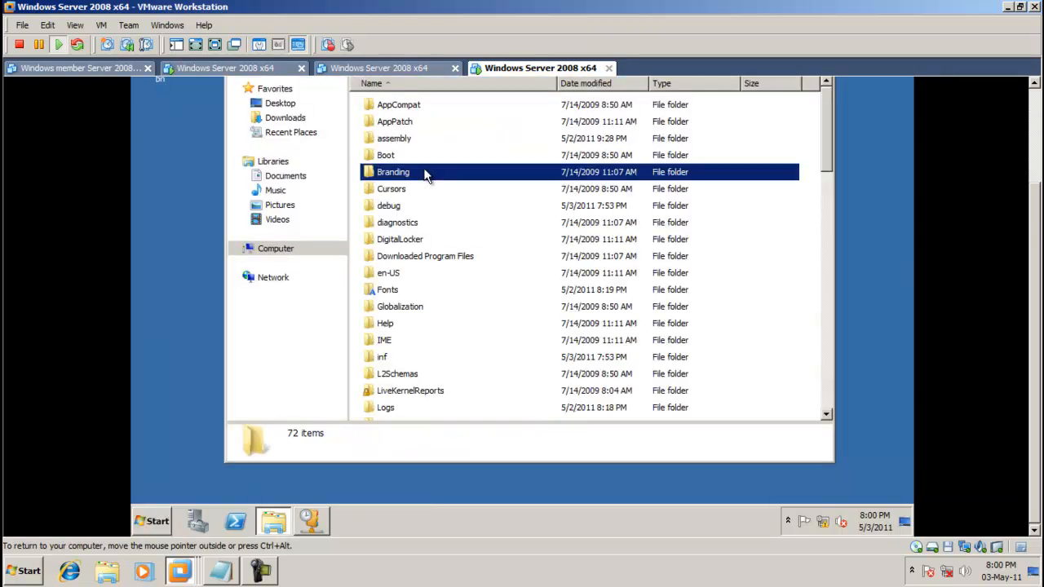
pyautogui.click(420, 377)
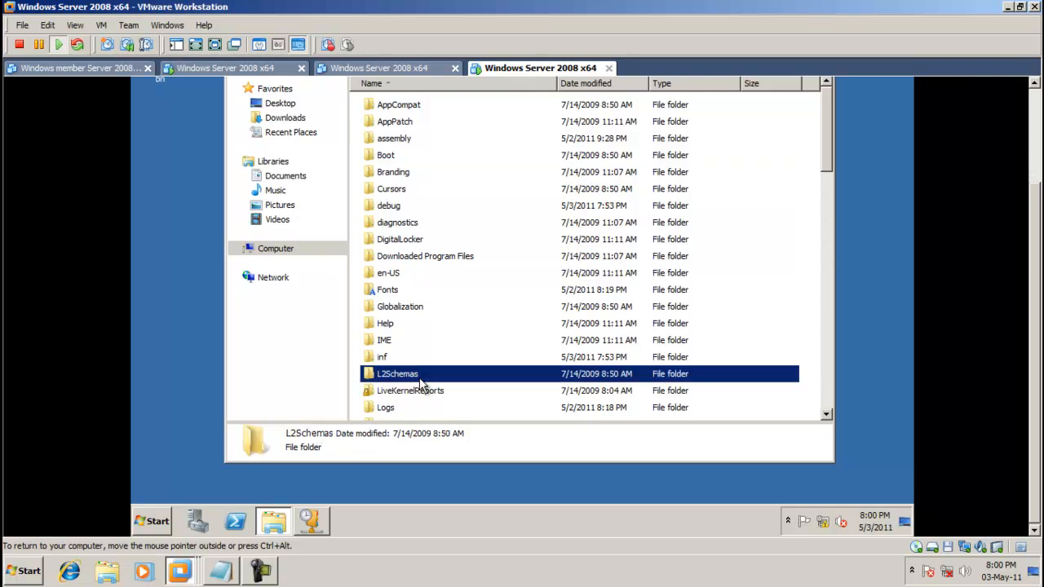
pyautogui.press('s')
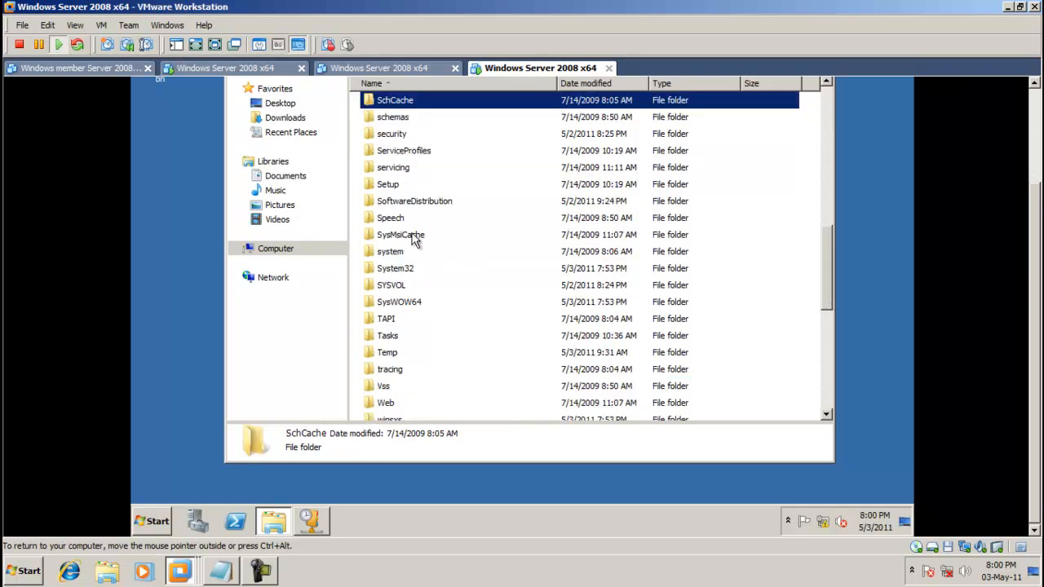
pyautogui.doubleClick(410, 269)
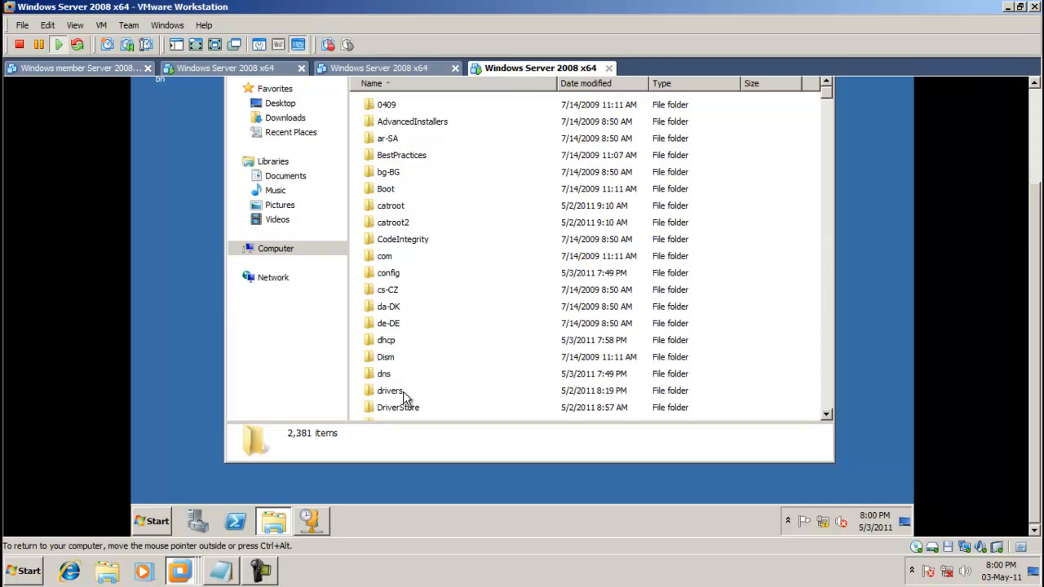
pyautogui.click(384, 341)
pyautogui.doubleClick(383, 340)
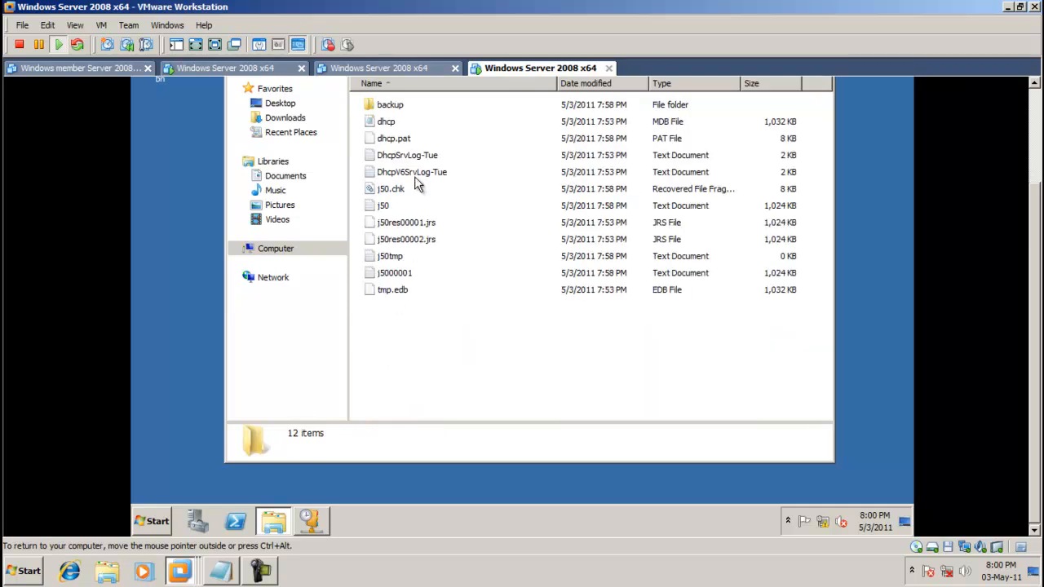
pyautogui.doubleClick(395, 106)
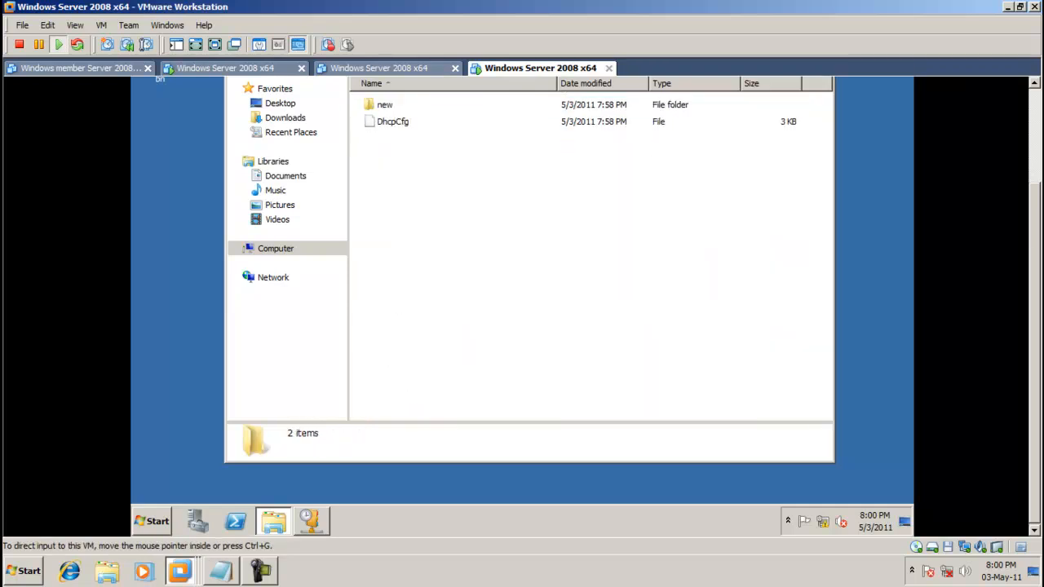
pyautogui.scroll(3, 1021, 174)
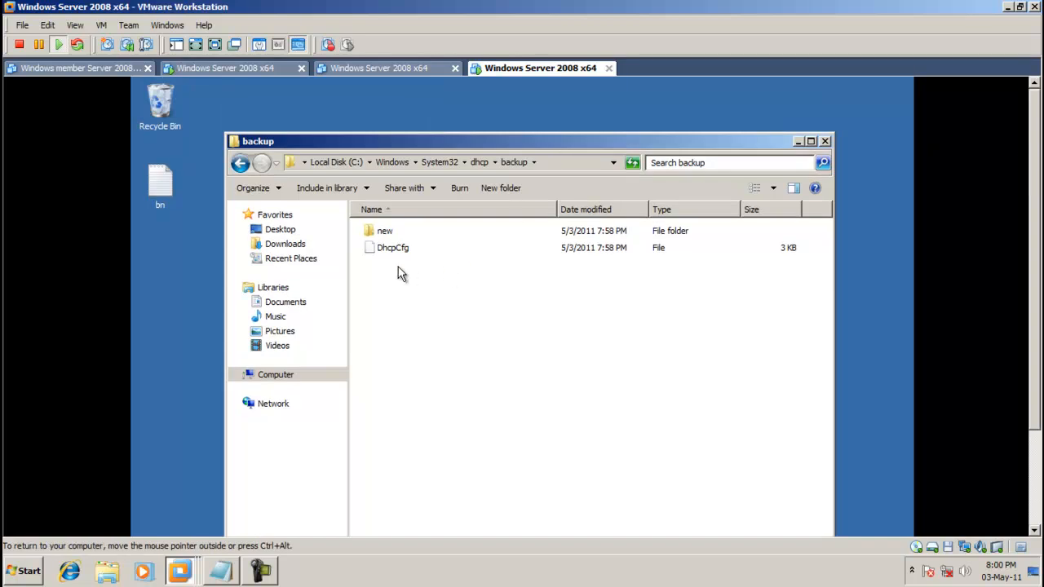
# Copy the new folder and DhcpCfg from dhcp\backup.
pyautogui.moveTo(398, 270); pyautogui.dragTo(403, 226)
pyautogui.rightClick(408, 247)
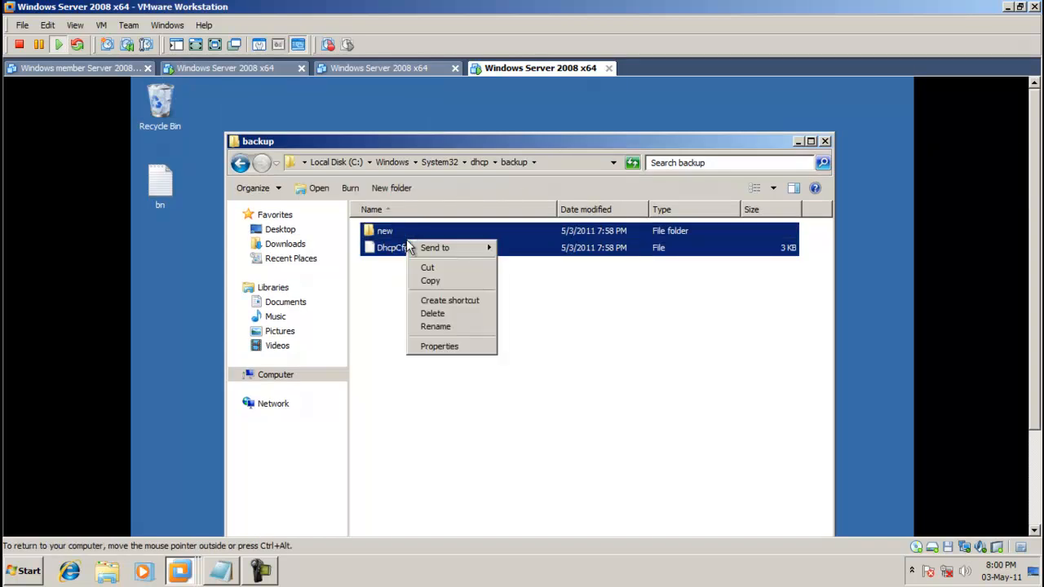
pyautogui.click(430, 280)
pyautogui.moveTo(659, 150); pyautogui.dragTo(670, 139)
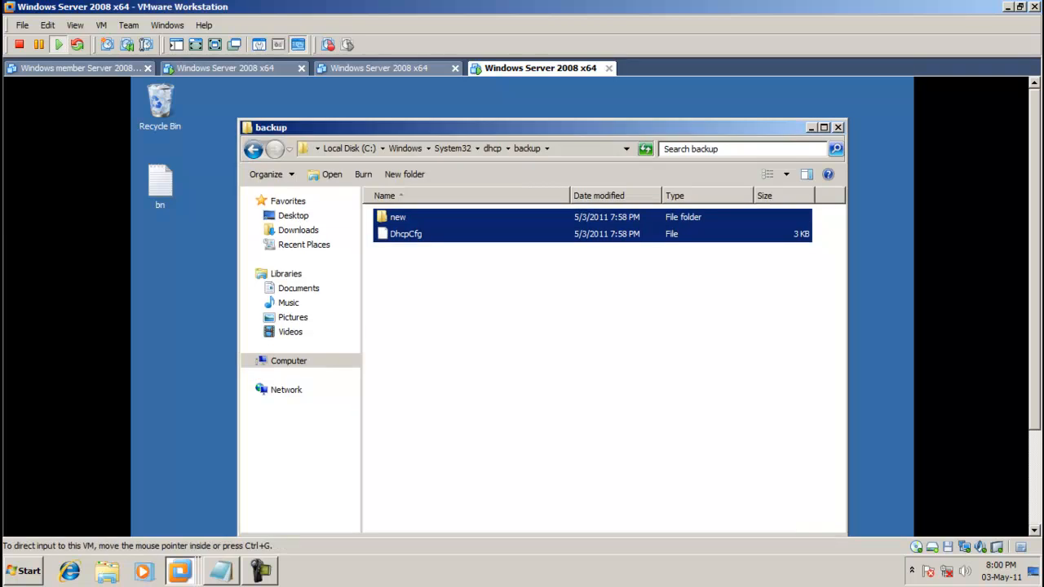
pyautogui.scroll(-3, 1034, 274)
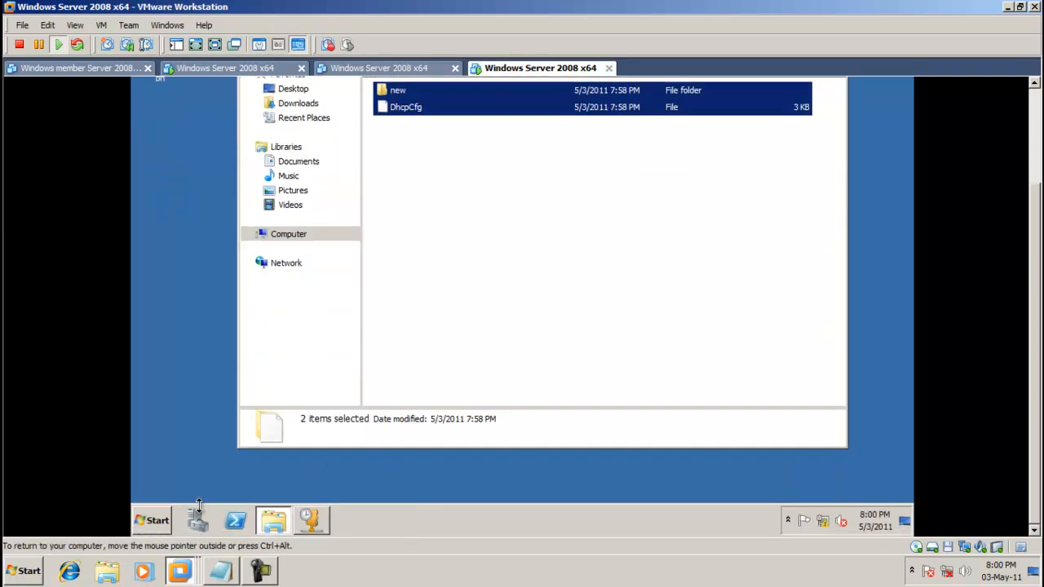
# Create a folder named 'backup' on Removable Disk (E:).
pyautogui.click(152, 521)
pyautogui.click(427, 282)
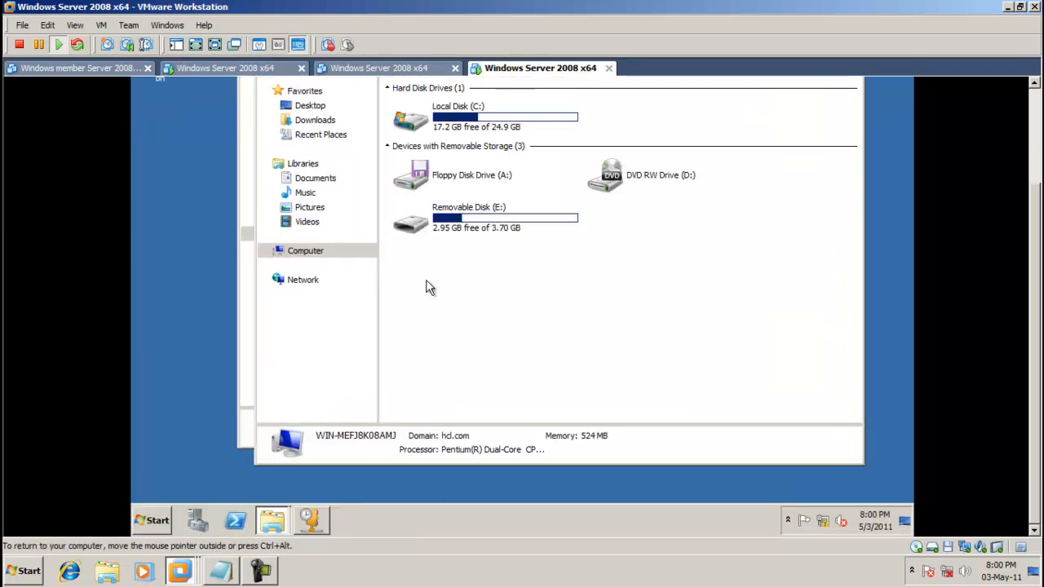
pyautogui.click(542, 224)
pyautogui.doubleClick(542, 225)
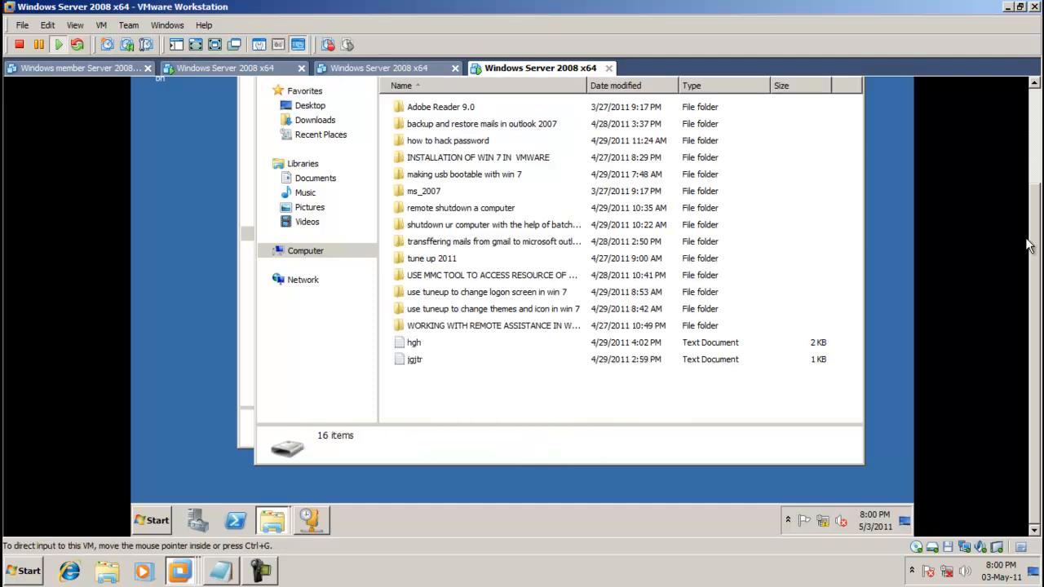
pyautogui.scroll(3, 1031, 247)
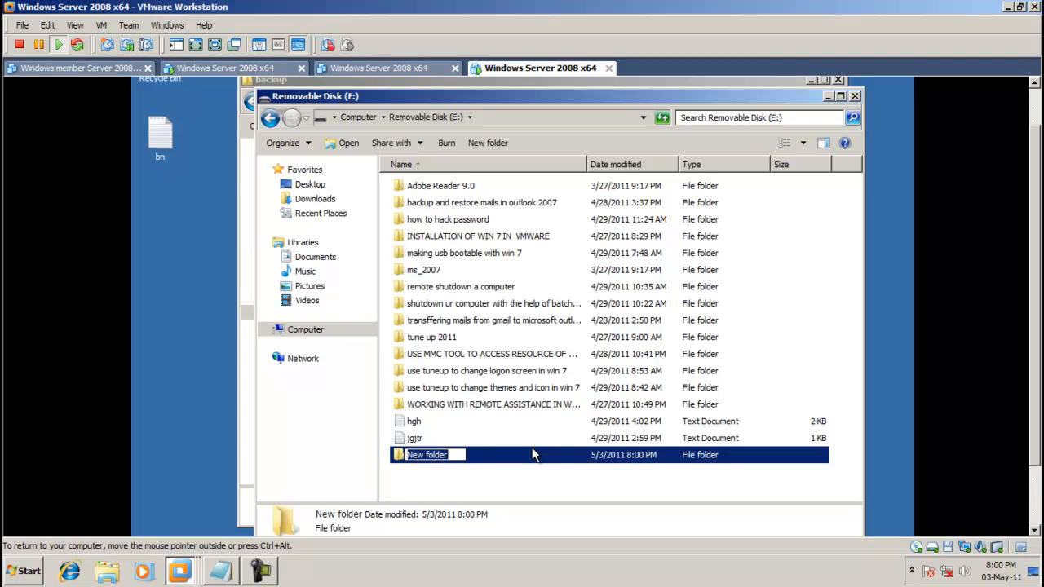
pyautogui.press('BackSpace')
pyautogui.write('backup')
pyautogui.press('Return')
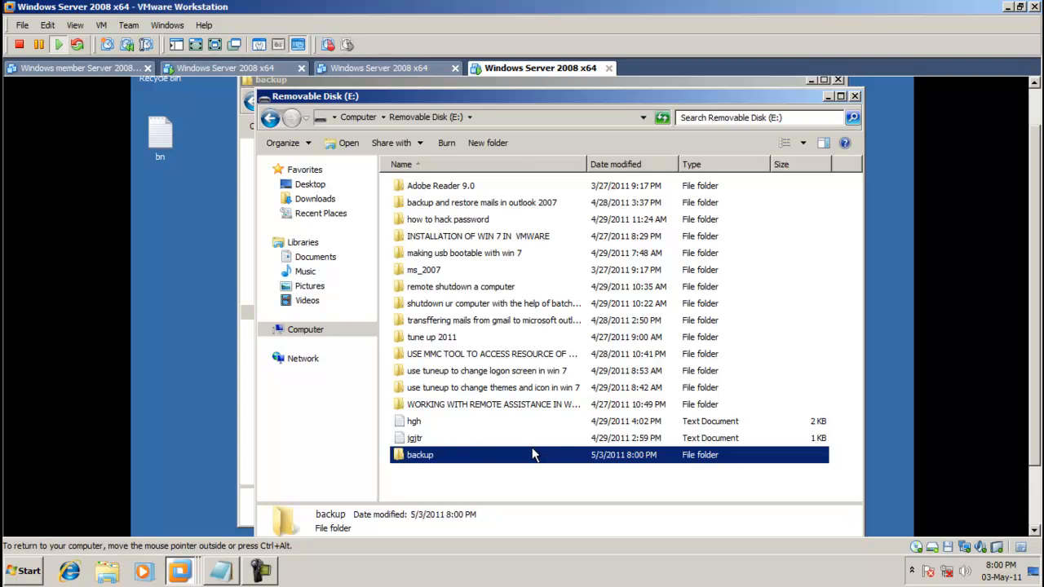
# Paste the copied DHCP backup files into E:\backup and close the window.
pyautogui.doubleClick(532, 454)
pyautogui.rightClick(468, 290)
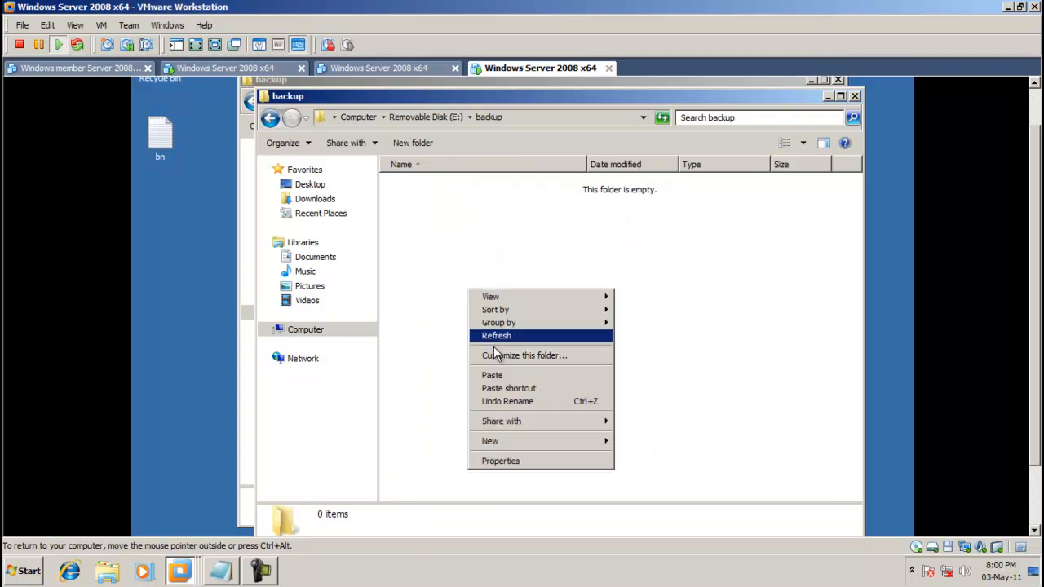
pyautogui.click(504, 375)
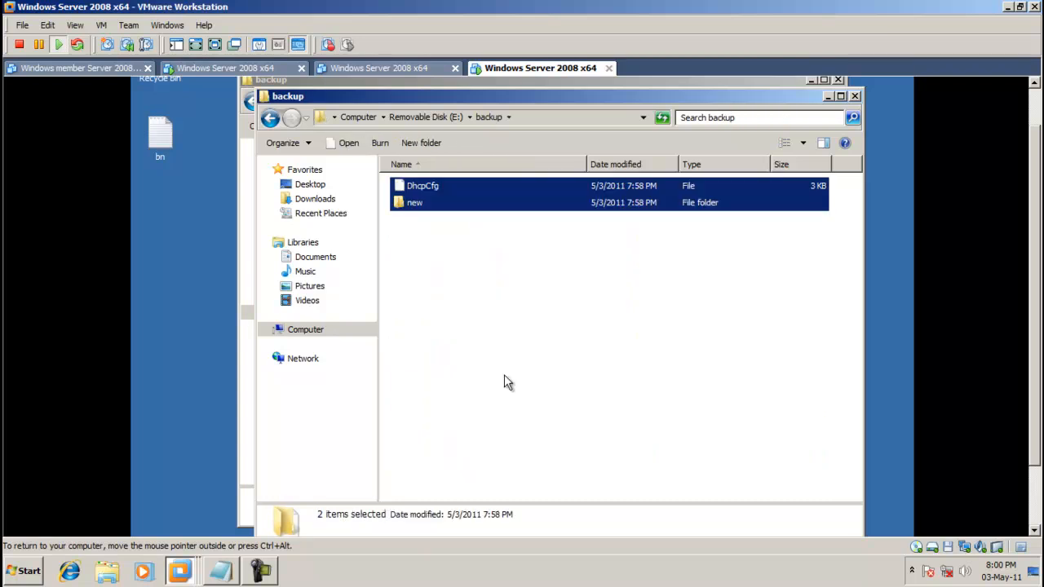
pyautogui.click(856, 96)
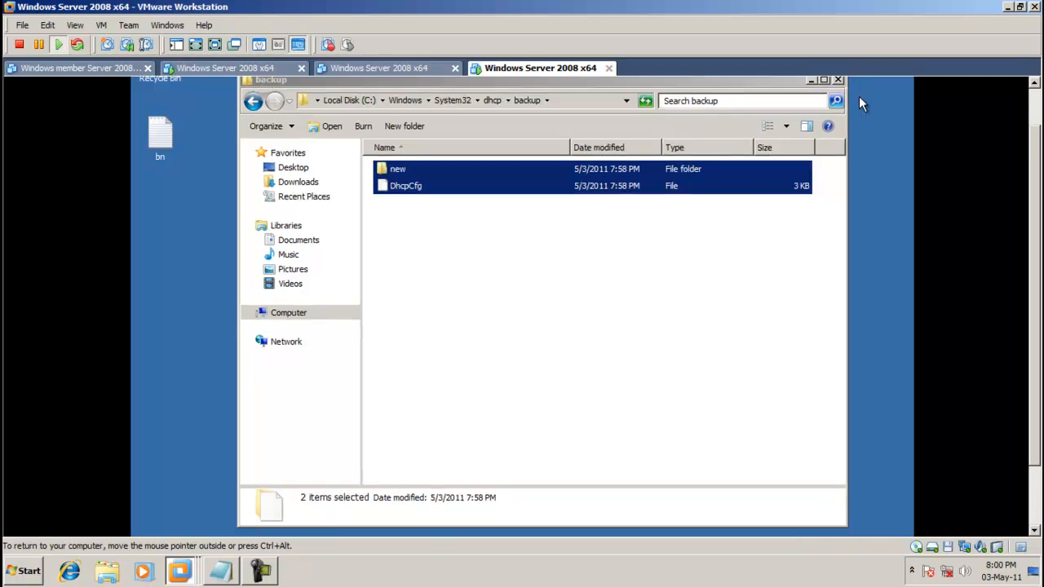
# Go back up to the dhcp folder and close its Explorer window.
pyautogui.click(252, 101)
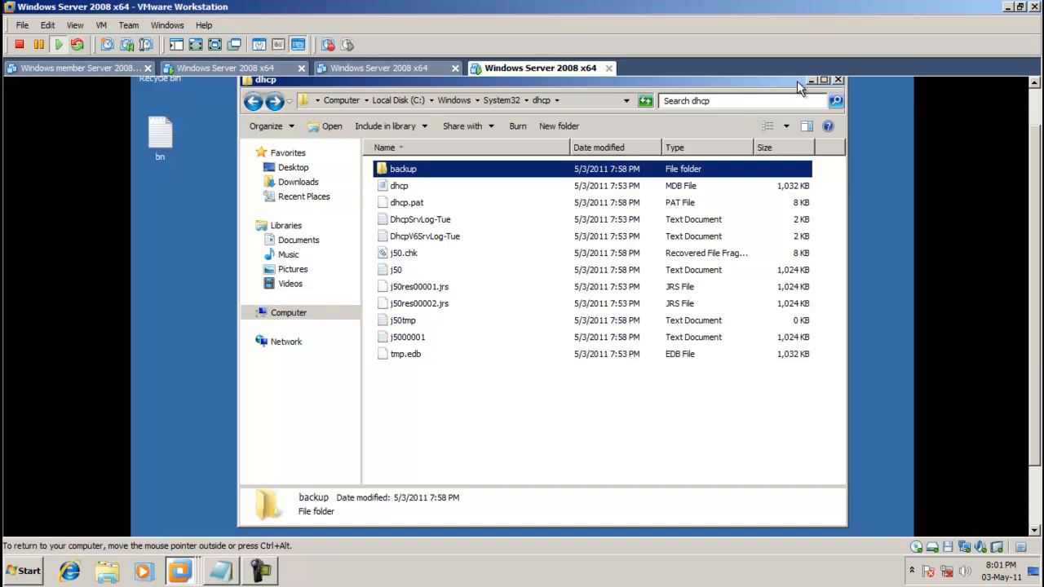
pyautogui.moveTo(796, 81); pyautogui.dragTo(685, 102)
pyautogui.click(729, 102)
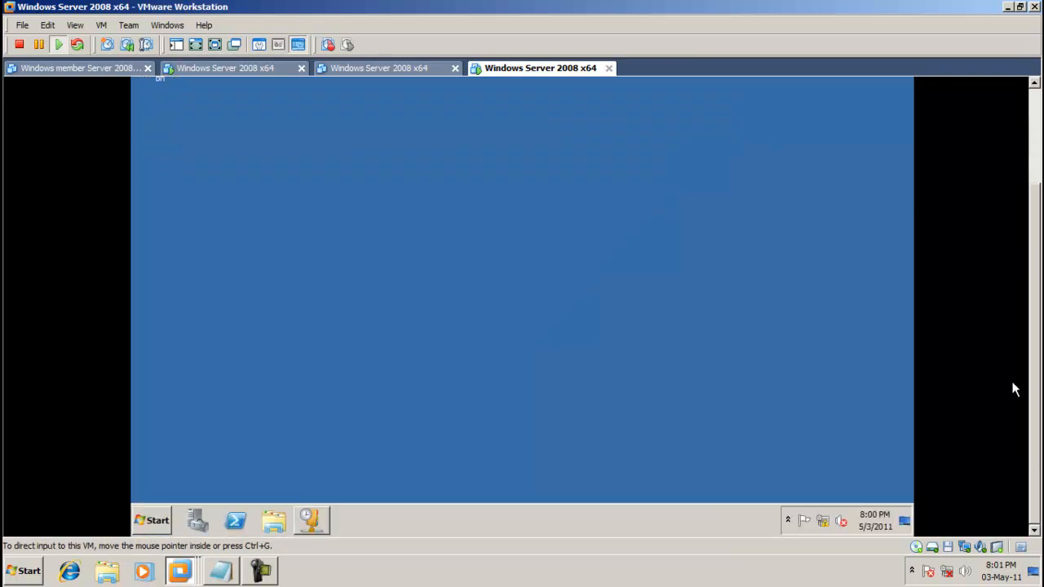
# Bring the DHCP console forward from the guest taskbar and close it.
pyautogui.click(166, 520)
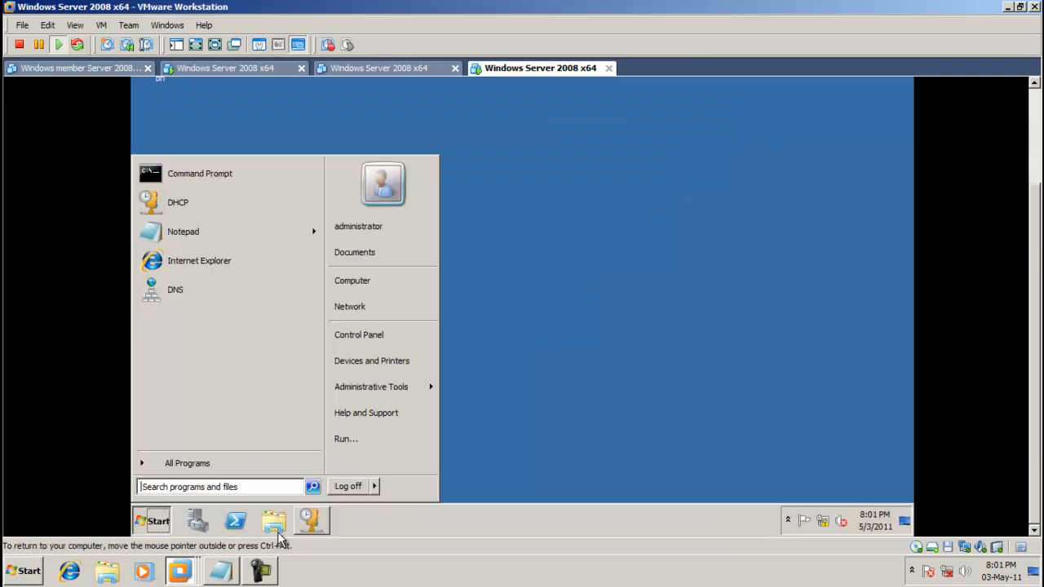
pyautogui.click(322, 519)
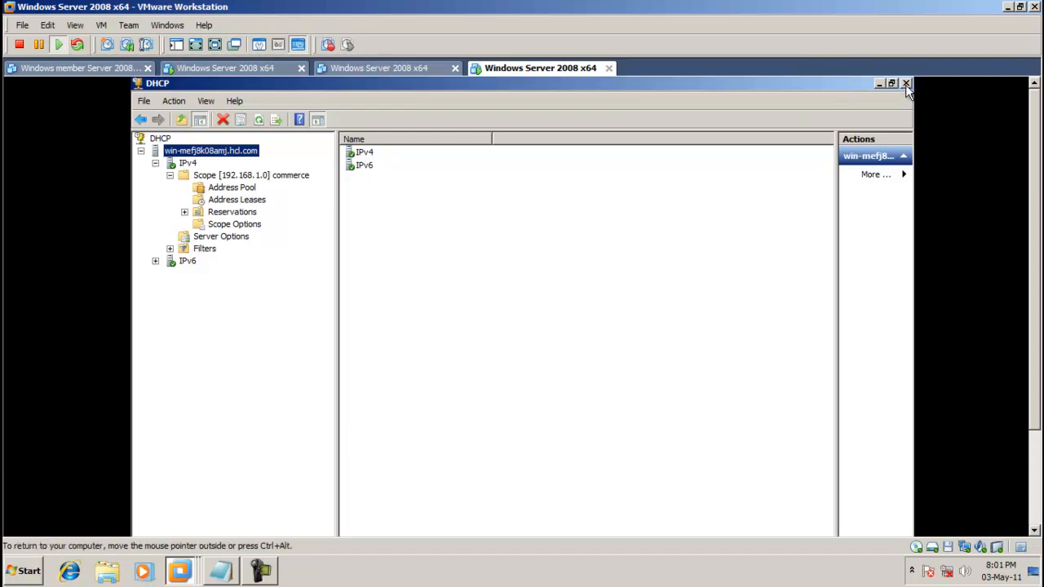
pyautogui.click(906, 84)
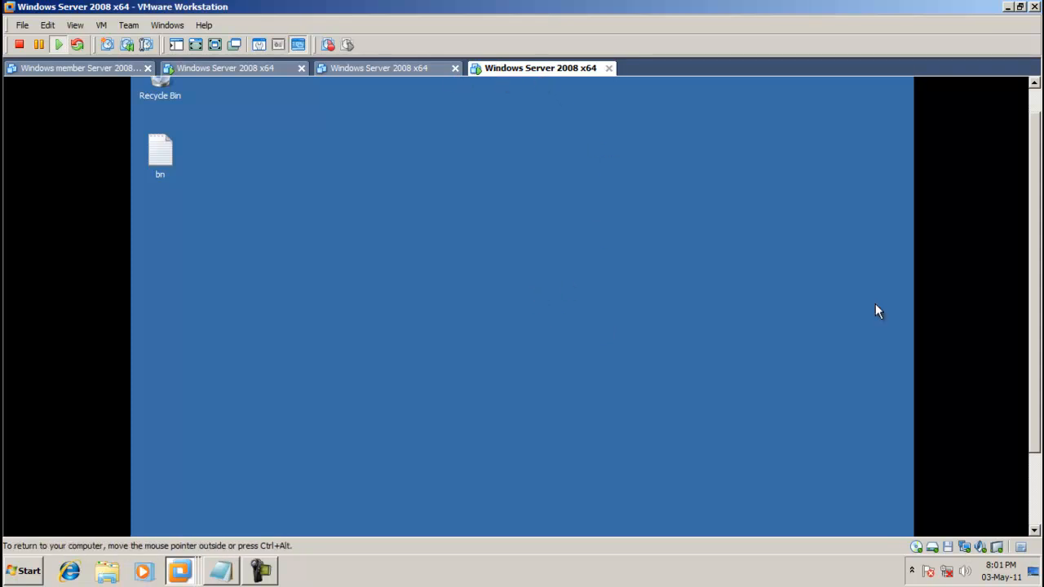
pyautogui.click(254, 574)
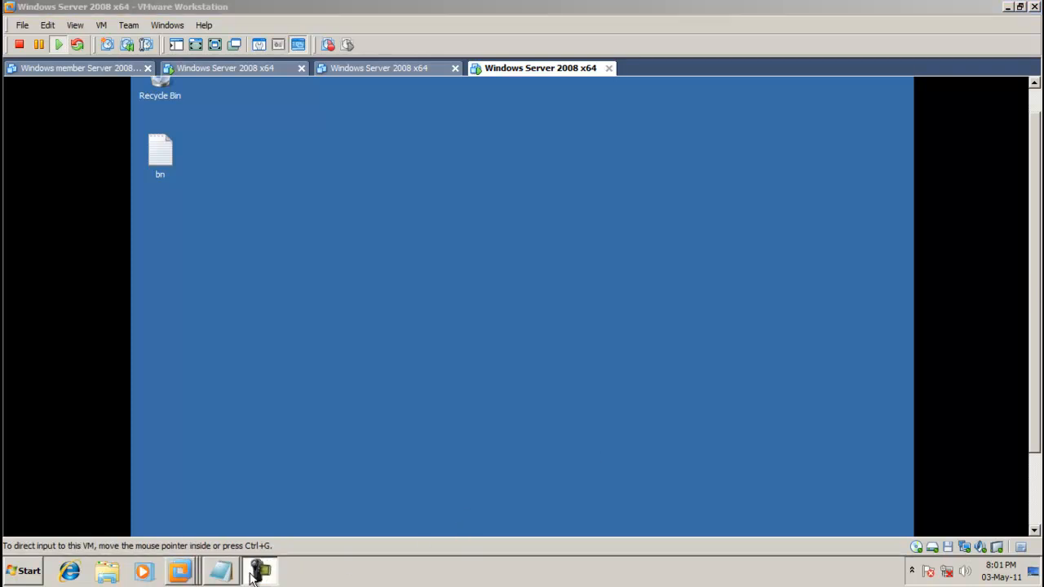
# Uncheck DHCP Server in Server Manager's Remove Roles wizard, remove it, and agree to restart.
pyautogui.click(783, 469)
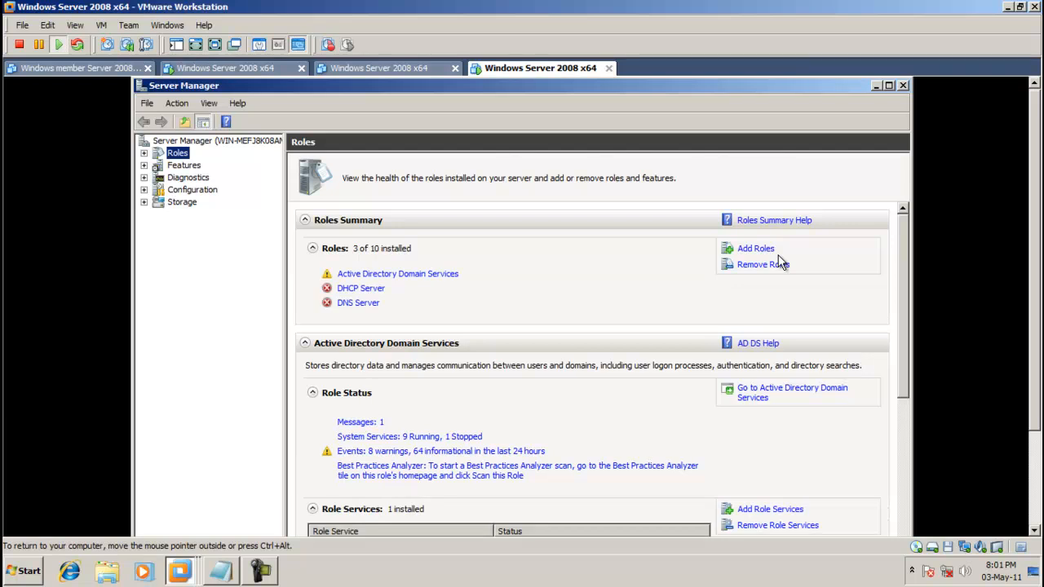
pyautogui.click(767, 266)
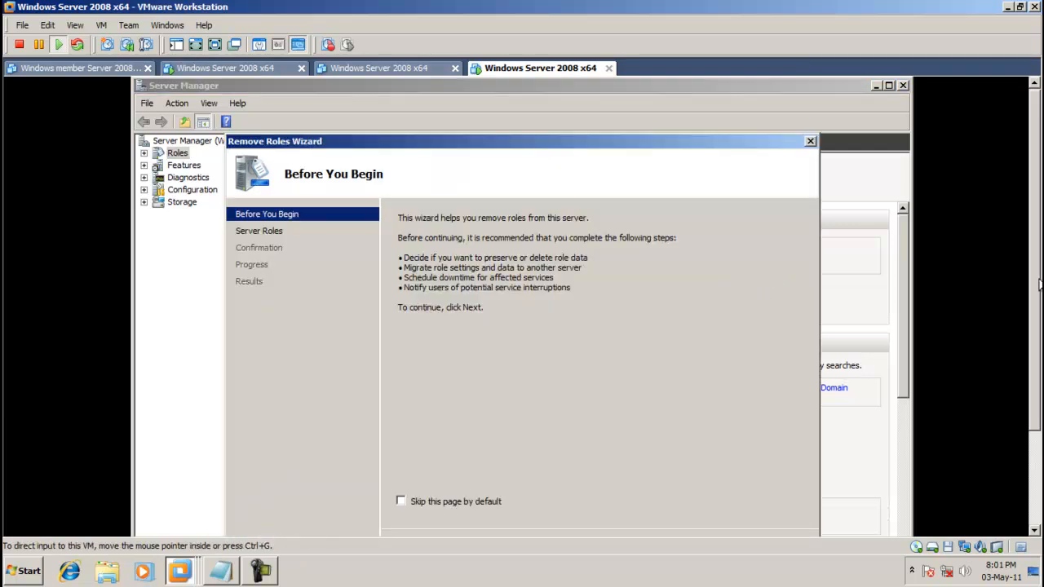
pyautogui.click(638, 446)
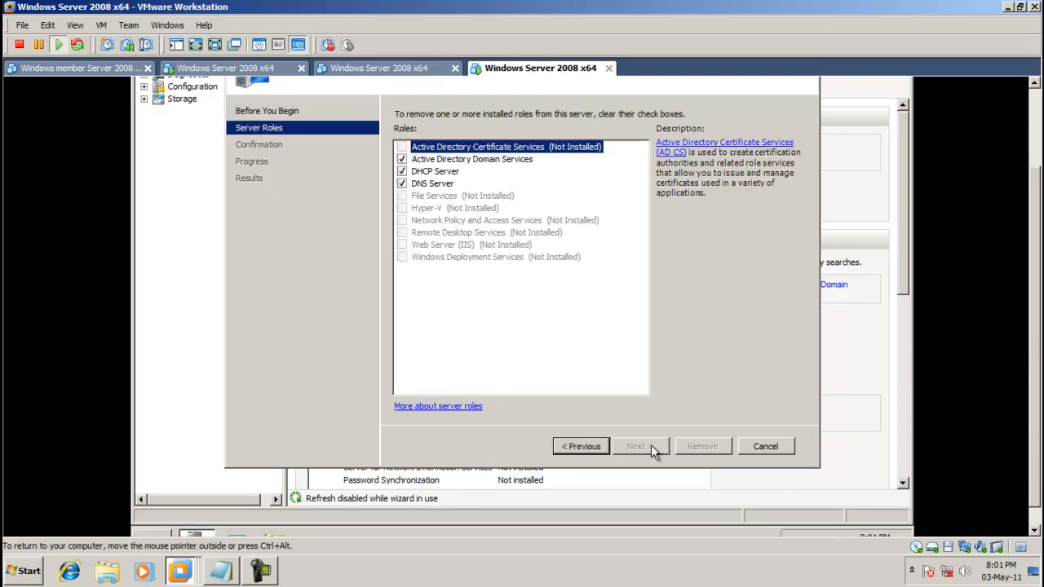
pyautogui.click(401, 171)
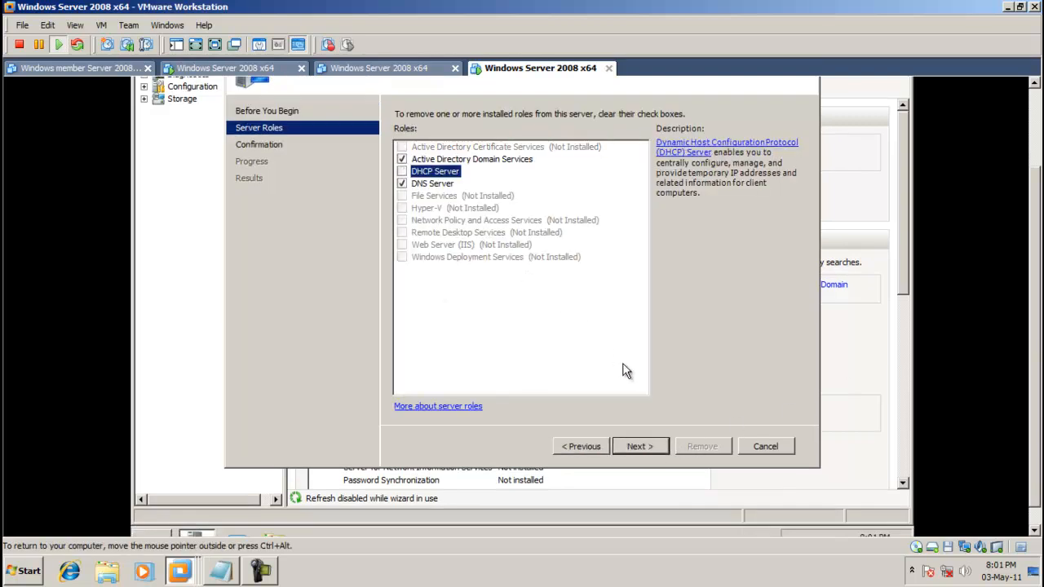
pyautogui.click(639, 448)
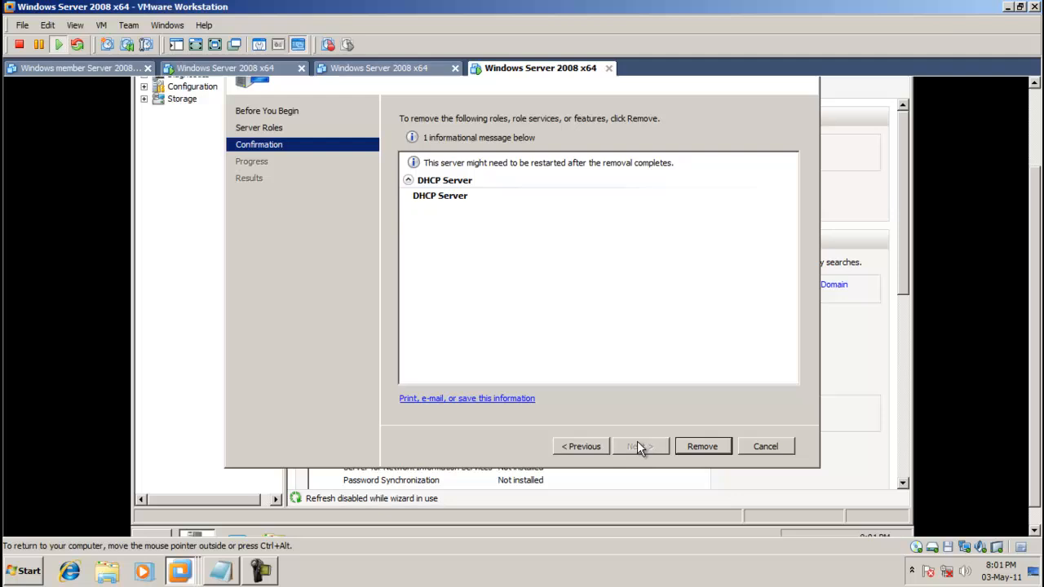
pyautogui.click(714, 444)
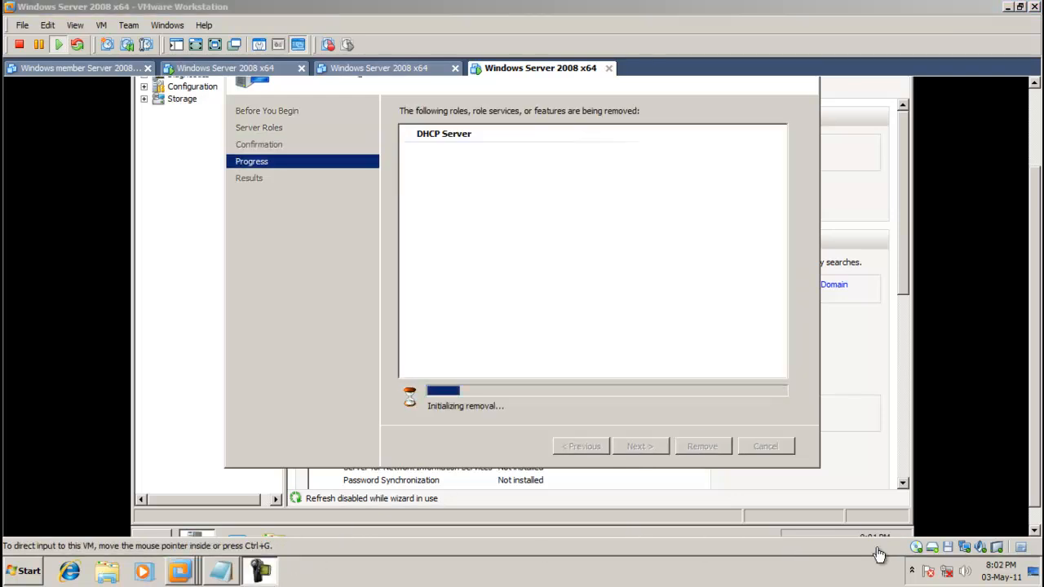
pyautogui.click(706, 452)
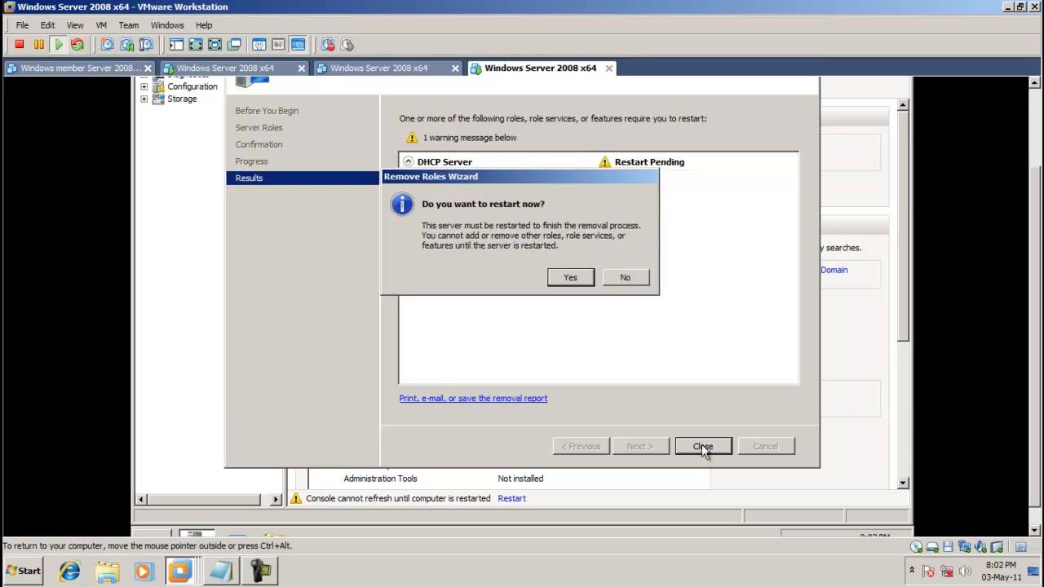
pyautogui.click(584, 281)
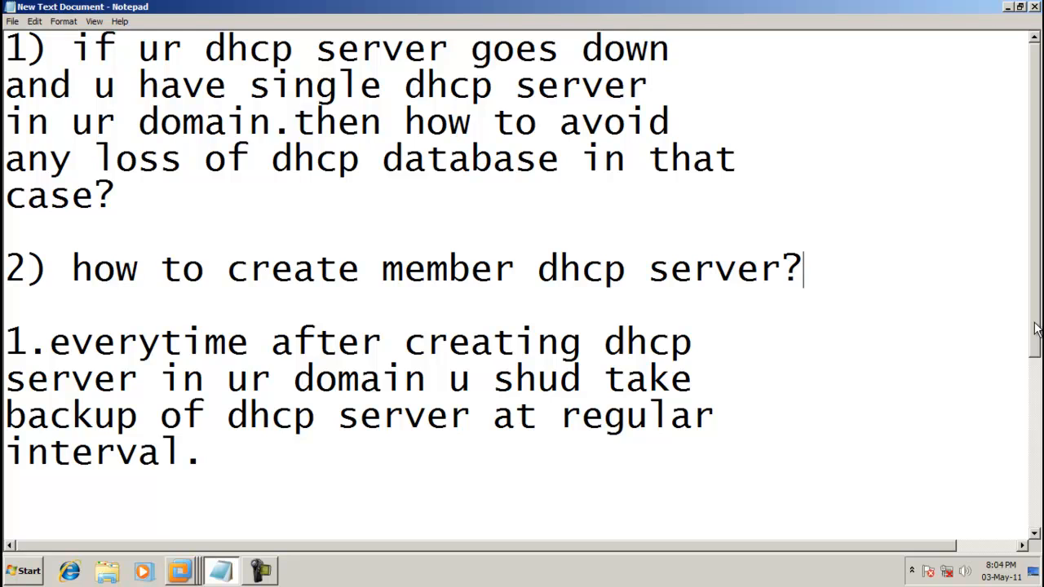
# Scroll through the DHCP backup-and-restore notes in Notepad, then minimize Notepad.
pyautogui.moveTo(1036, 329); pyautogui.dragTo(1041, 510)
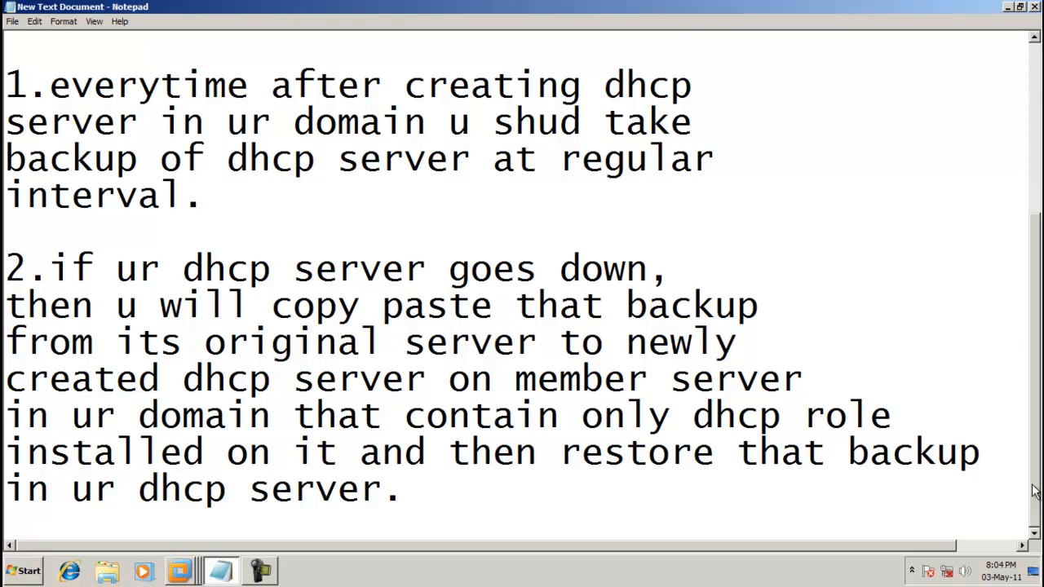
pyautogui.moveTo(1034, 489); pyautogui.dragTo(1036, 336)
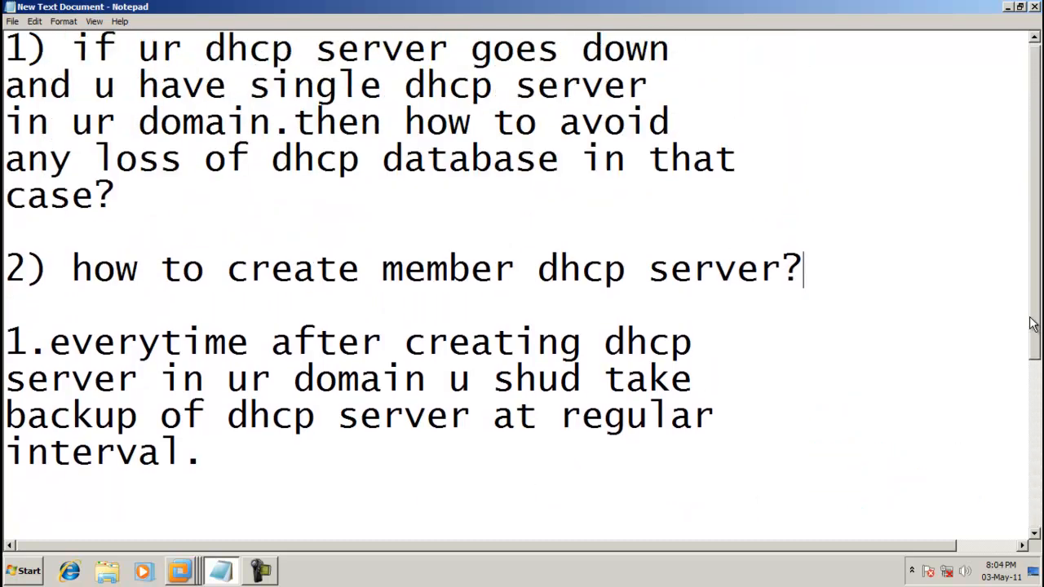
pyautogui.click(1008, 9)
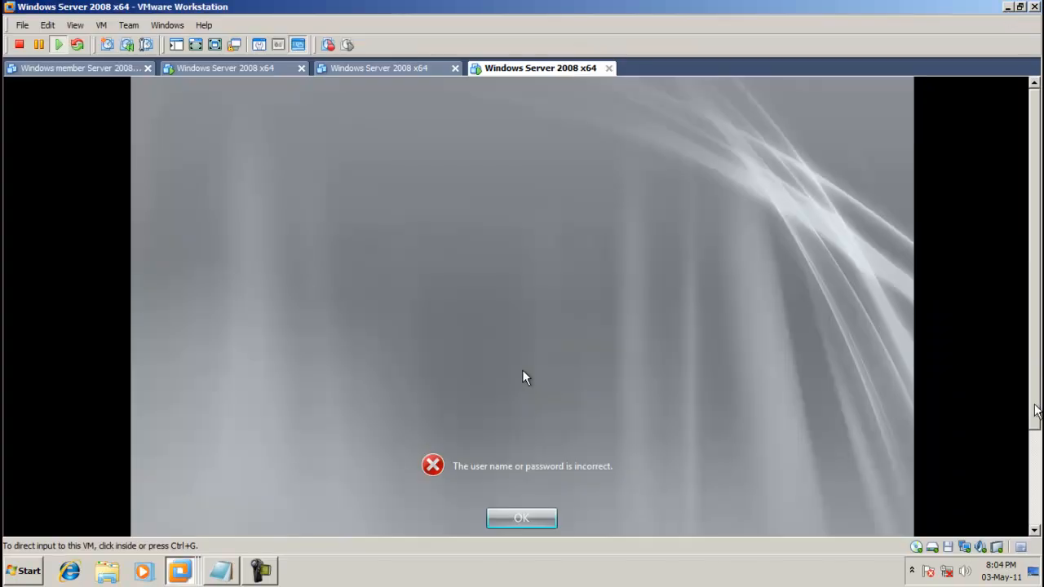
# Dismiss the password error and log on as Other User with the administrator account and password.
pyautogui.click(523, 371)
pyautogui.click(507, 431)
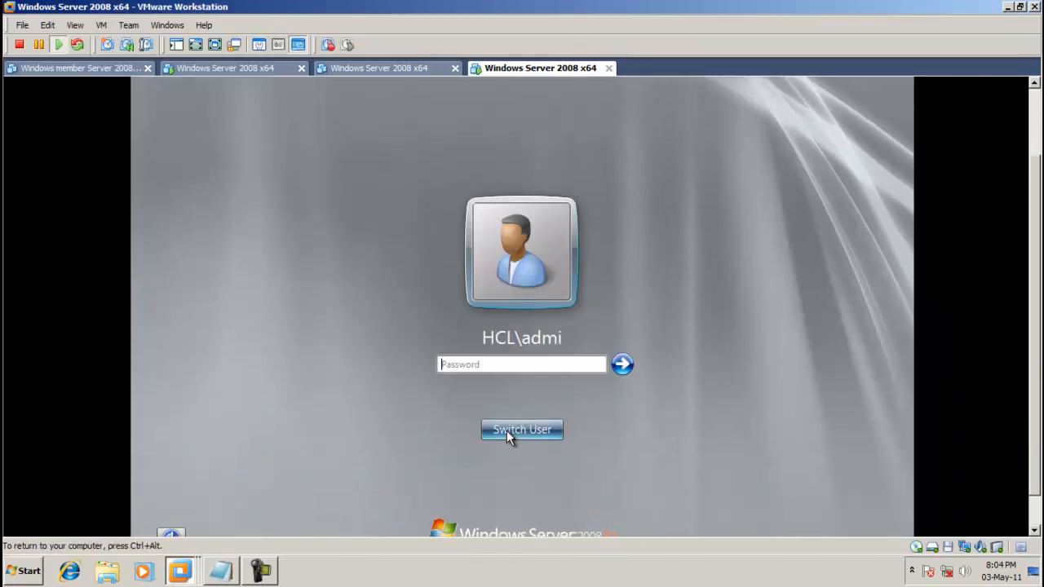
pyautogui.click(517, 434)
pyautogui.click(591, 330)
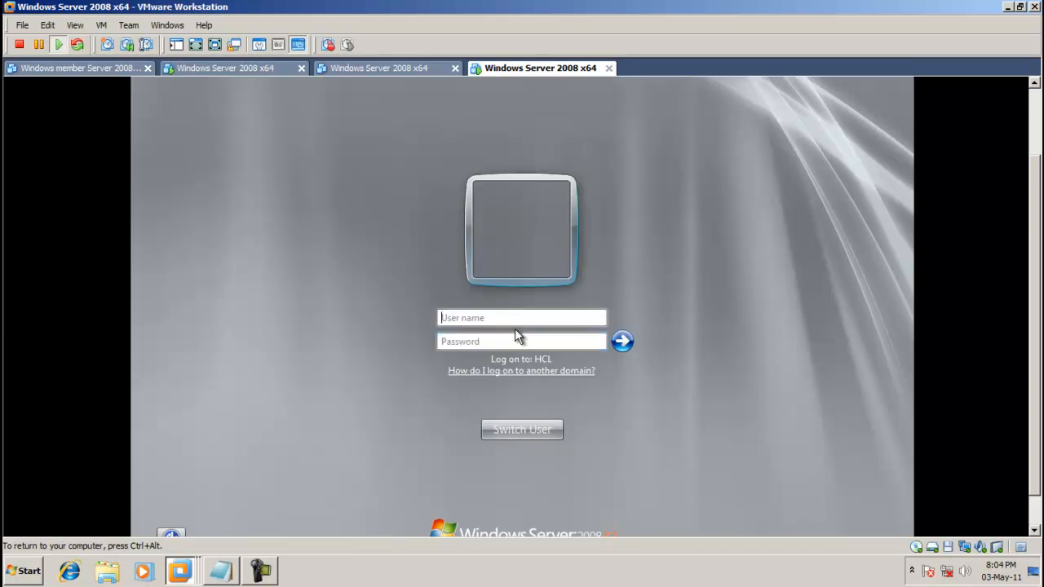
pyautogui.write('administrator')
pyautogui.press('Tab')
pyautogui.write('P@ssw0r')
pyautogui.press('Return')
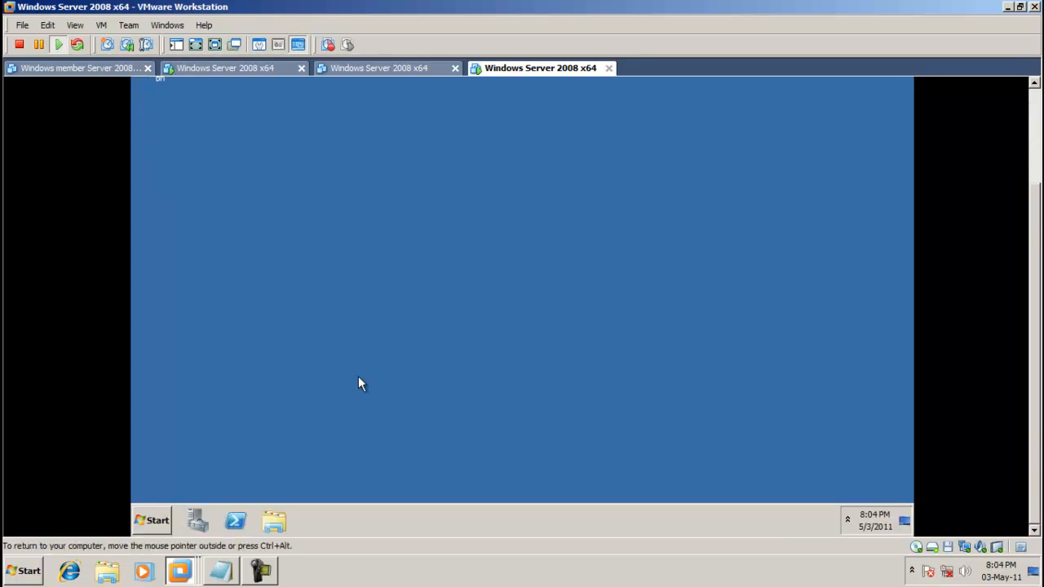
# Open Network Connections with ncpa.cpl and confirm Local Area Connection's IPv4 address is 192.168.1.1.
pyautogui.click(160, 519)
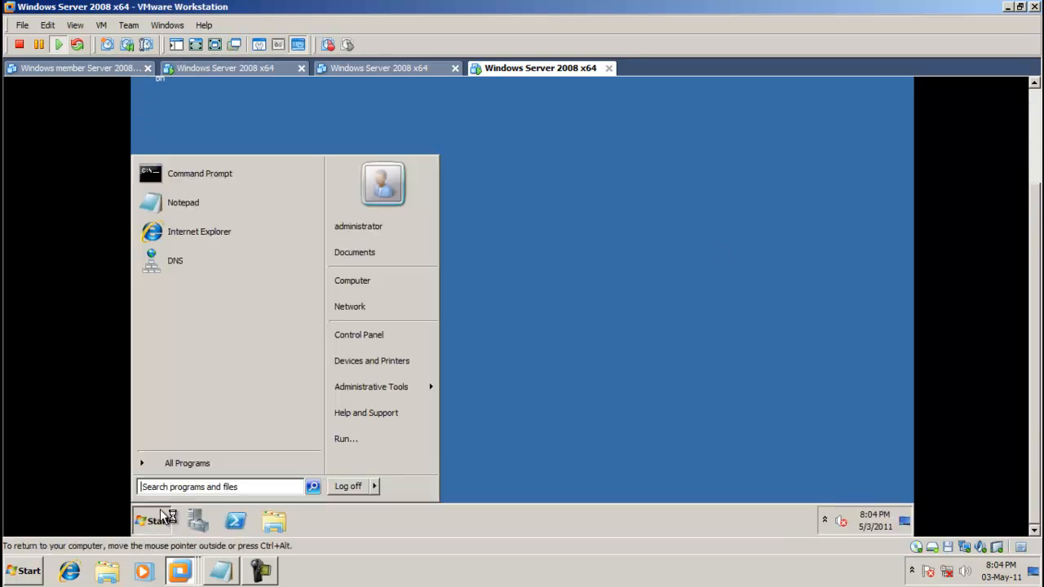
pyautogui.click(352, 440)
pyautogui.click(251, 481)
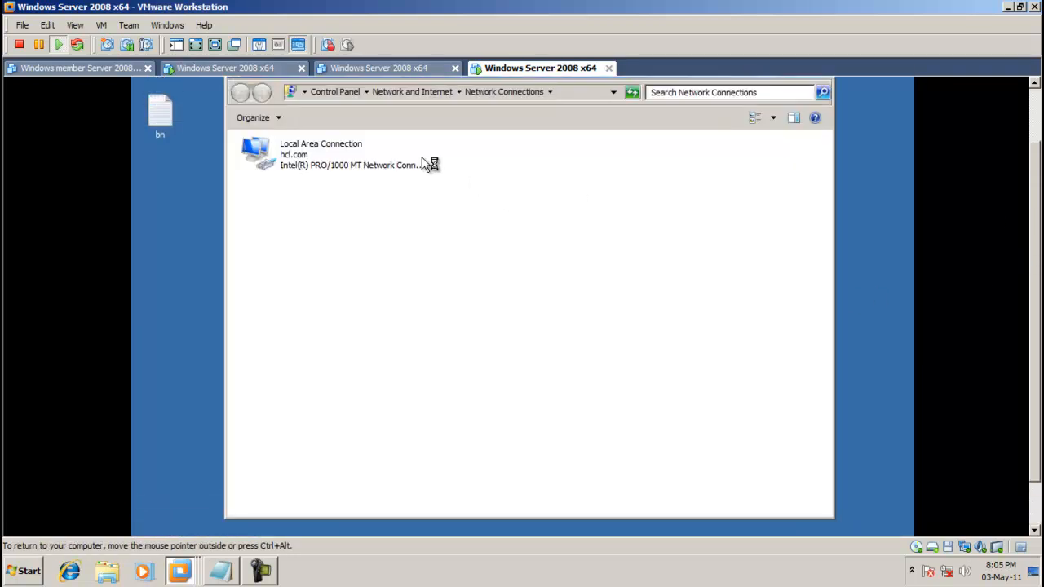
pyautogui.click(325, 155)
pyautogui.rightClick(325, 155)
pyautogui.click(352, 173)
pyautogui.click(454, 282)
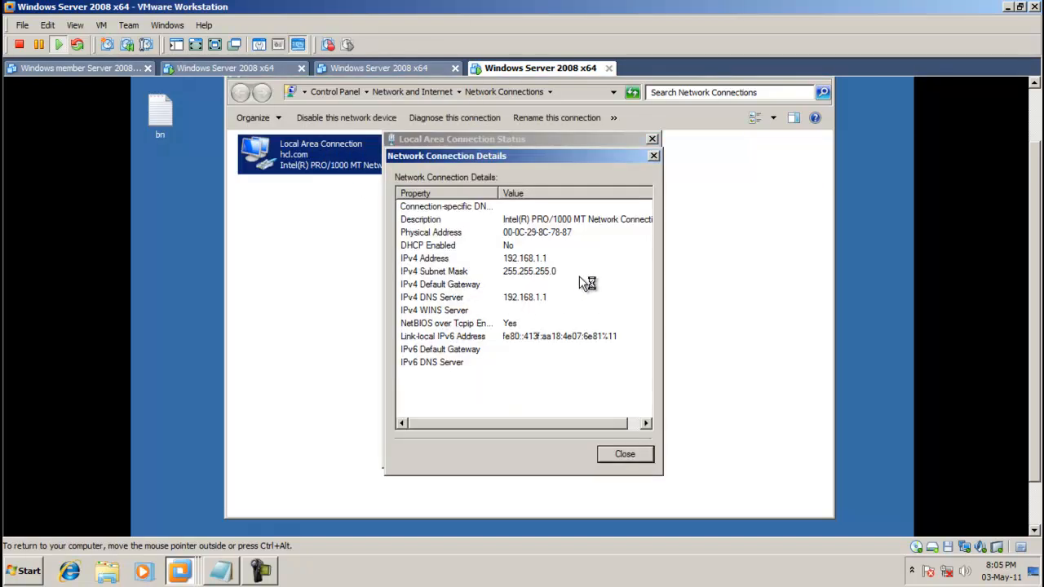
pyautogui.click(654, 156)
pyautogui.click(651, 139)
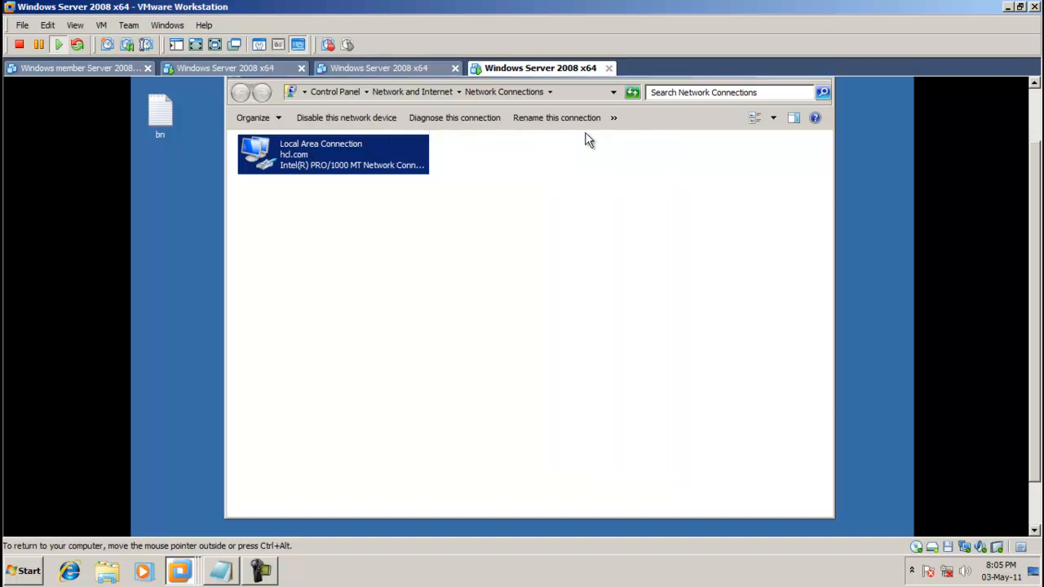
# Switch to the WIN machine, then close Network Connections, both error messages and Server Manager.
pyautogui.click(224, 72)
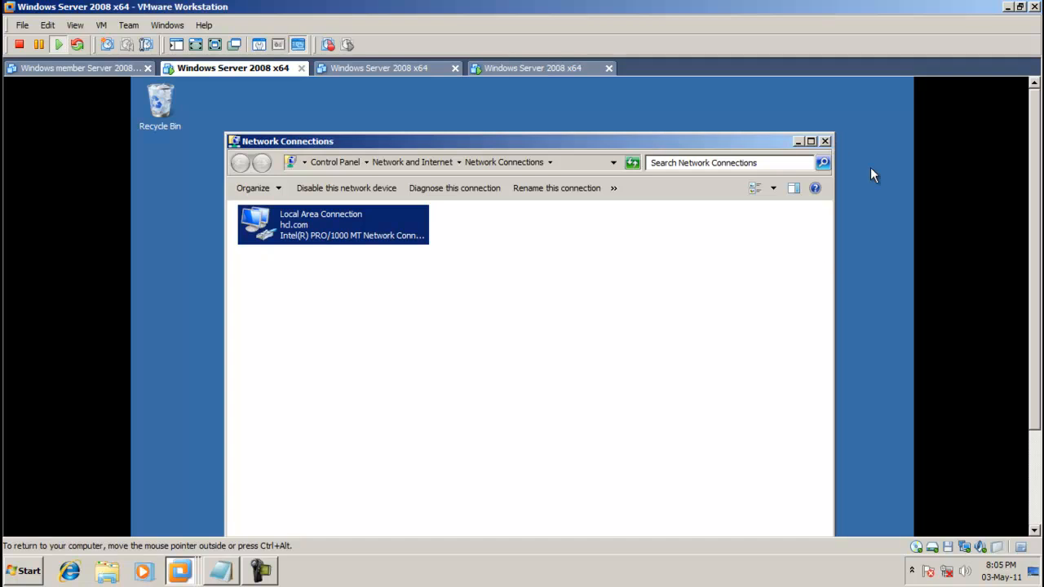
pyautogui.click(825, 141)
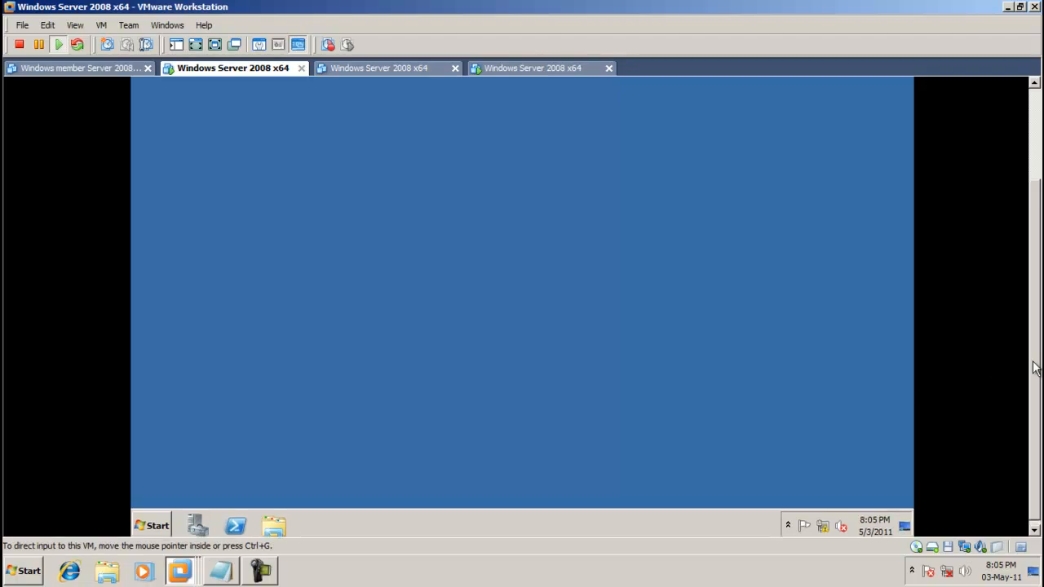
pyautogui.moveTo(1030, 282); pyautogui.dragTo(1038, 306)
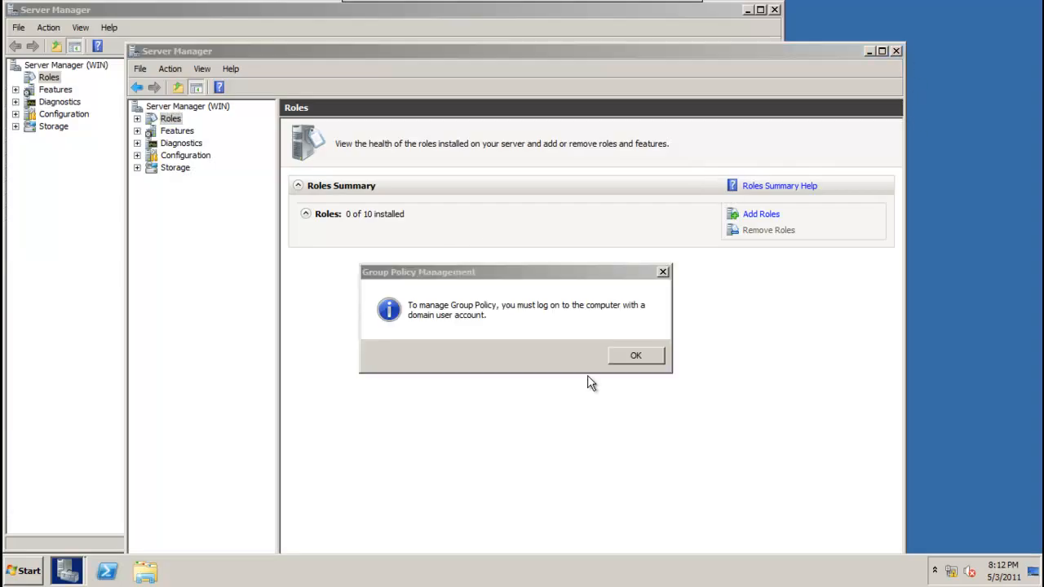
pyautogui.click(620, 362)
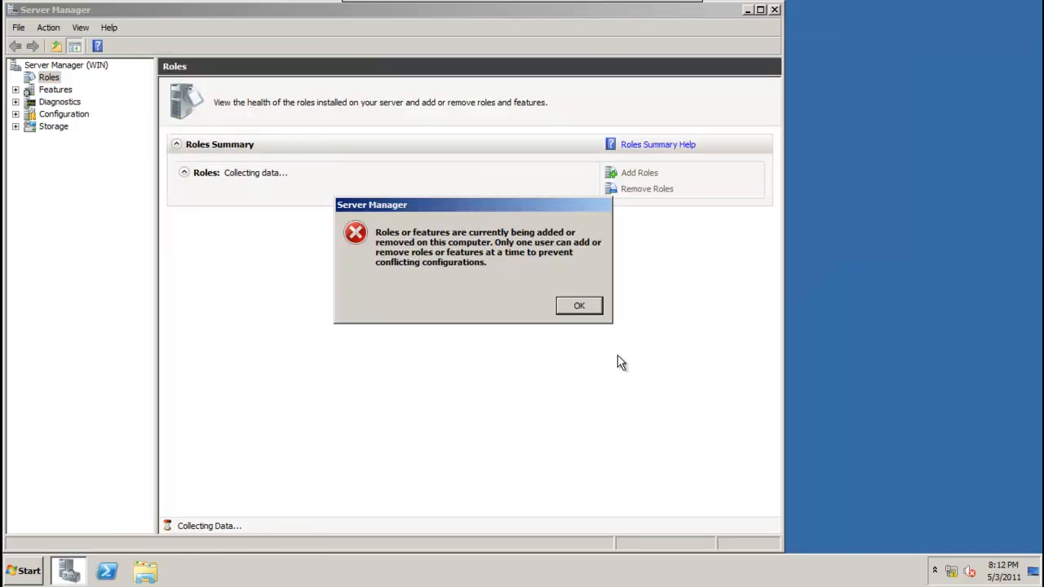
pyautogui.click(589, 310)
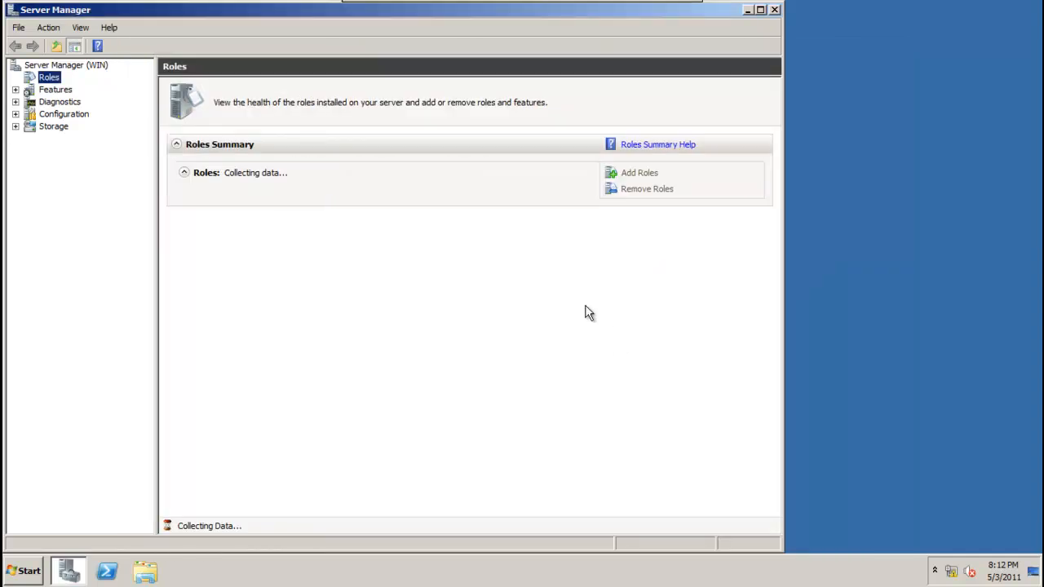
pyautogui.click(774, 10)
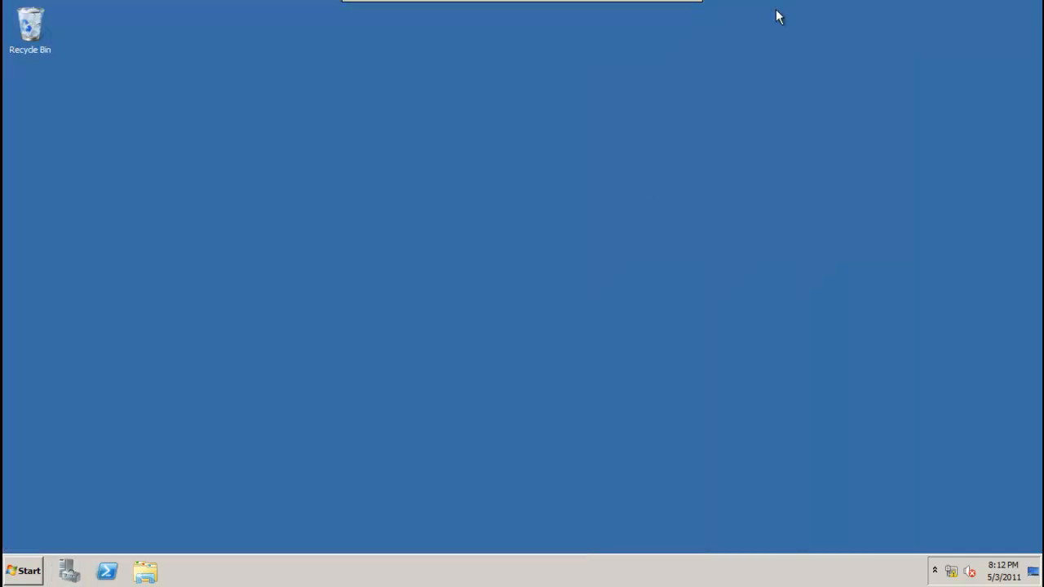
# Open Network Connections and the Local Area Connection's IPv4 properties.
pyautogui.click(39, 577)
pyautogui.click(223, 495)
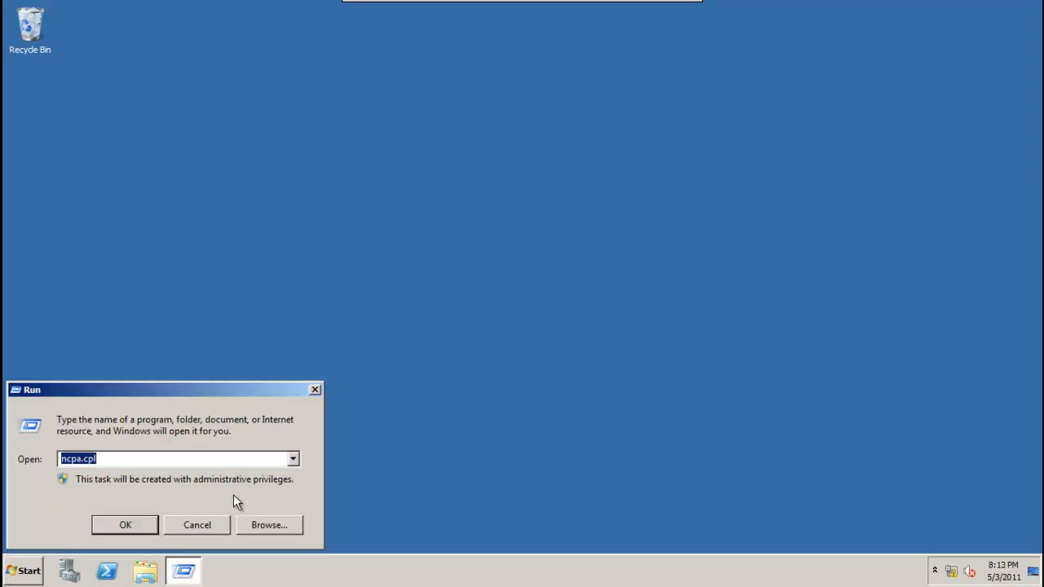
pyautogui.press('Return')
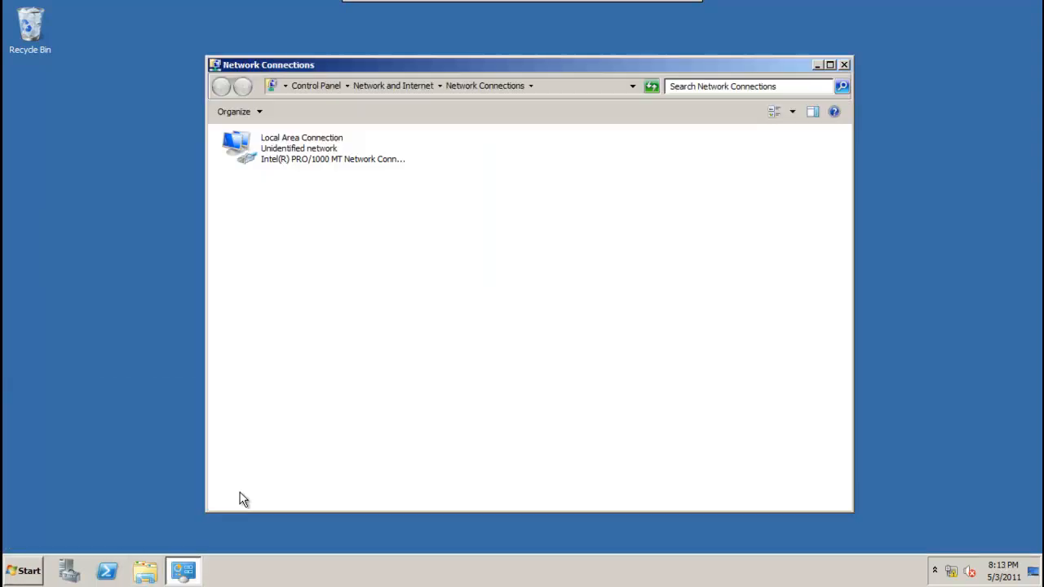
pyautogui.rightClick(354, 144)
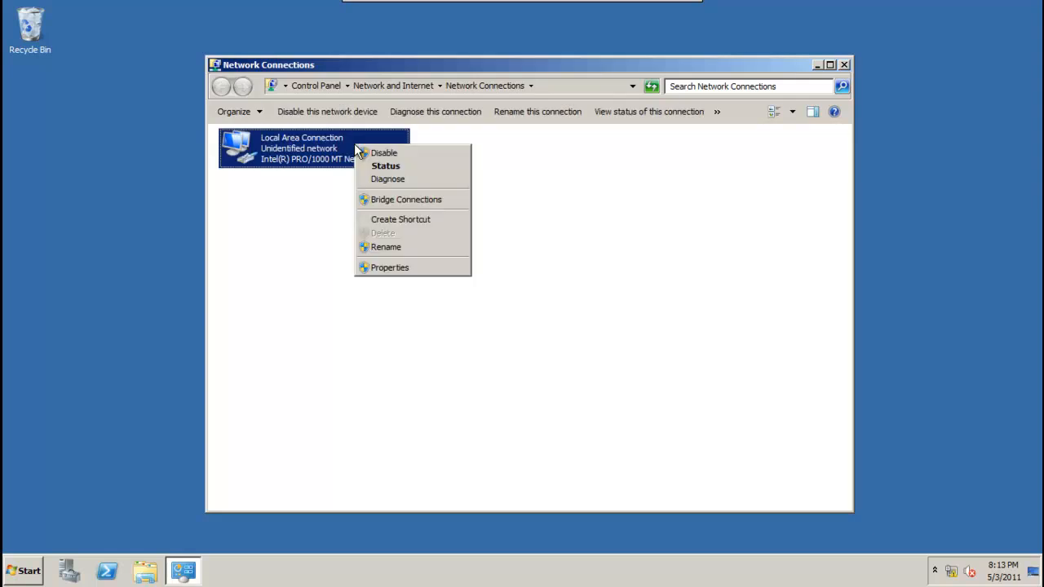
pyautogui.click(391, 268)
pyautogui.doubleClick(385, 293)
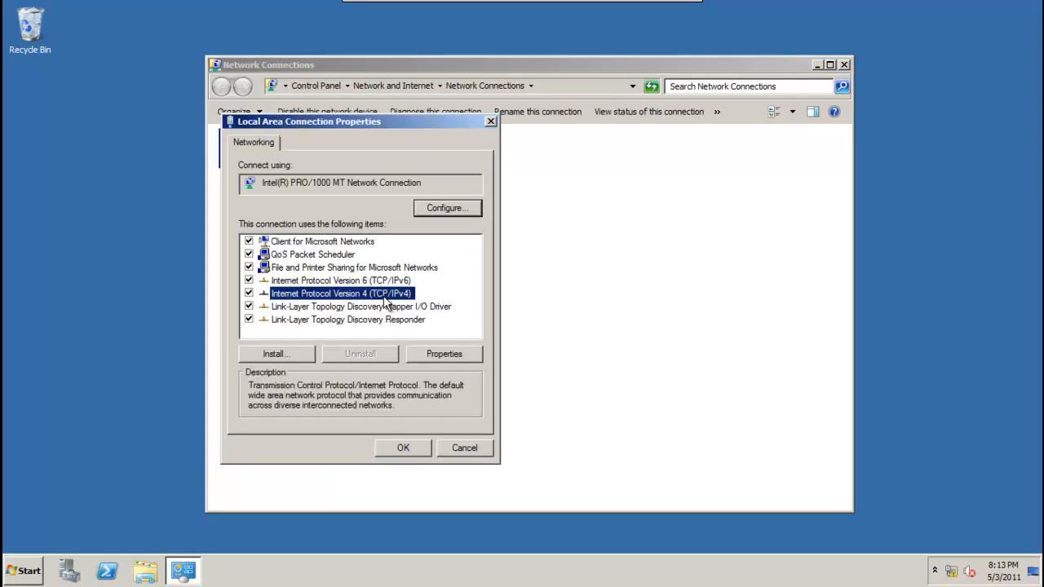
# Set static IP 192.168.1.2, mask 255.255.255.0, preferred DNS 192.168.1.1, and apply.
pyautogui.click(329, 279)
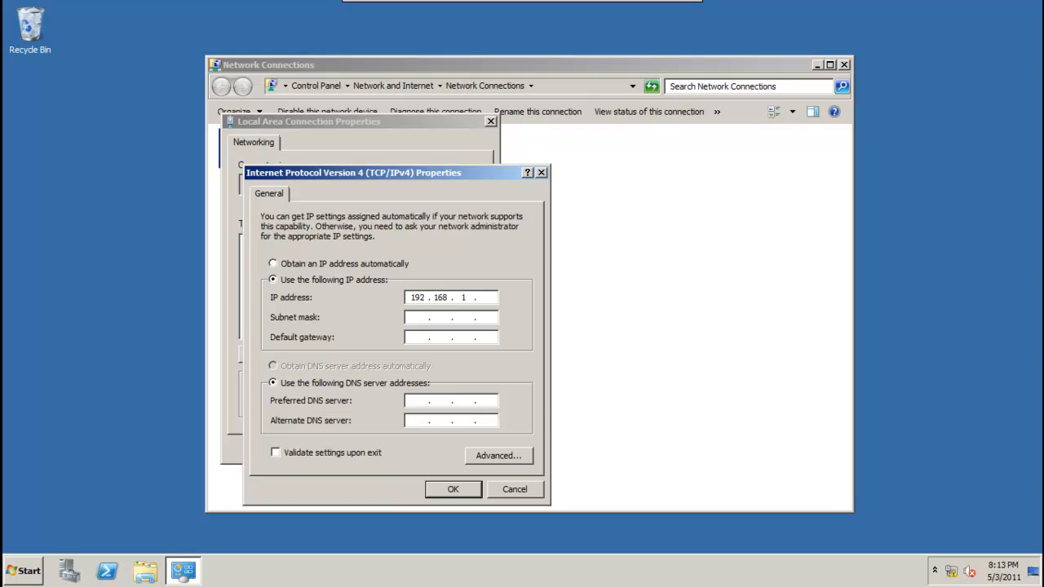
pyautogui.write('192 . 168 . 1 . 1')
pyautogui.click(425, 319)
pyautogui.click(428, 401)
pyautogui.write('192.168.1.1')
pyautogui.click(497, 296)
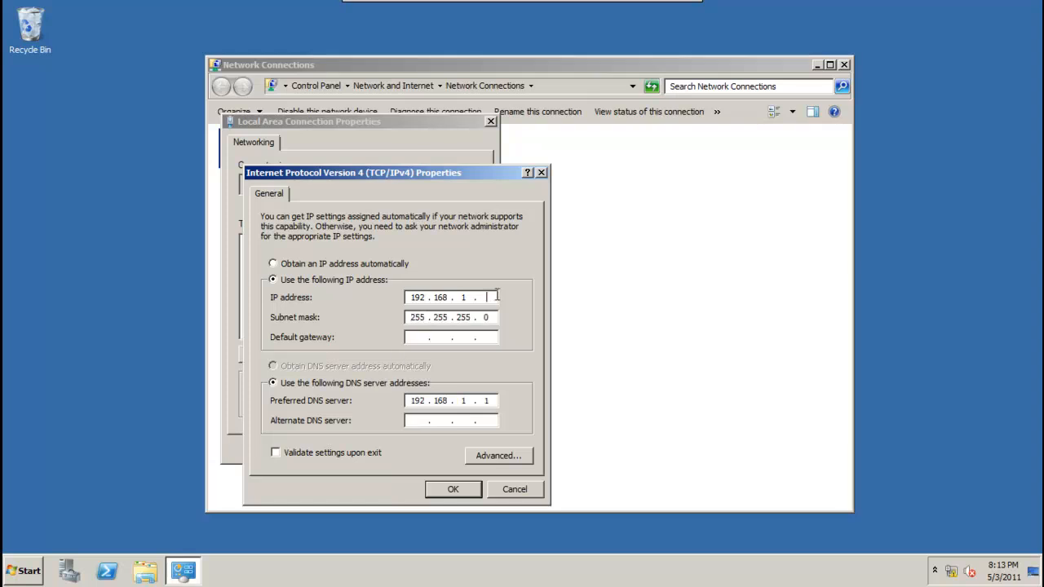
pyautogui.click(454, 490)
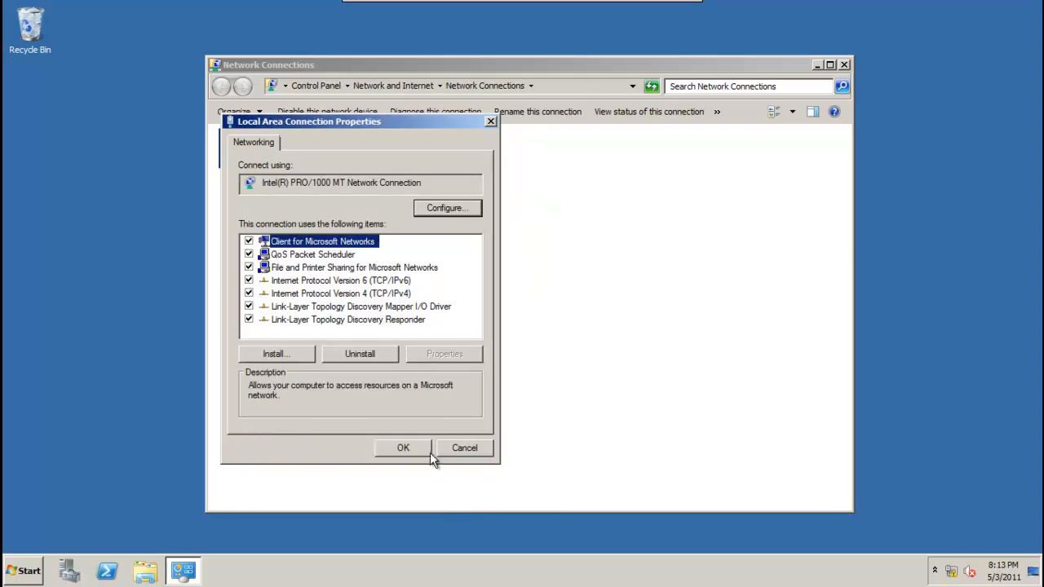
pyautogui.click(425, 446)
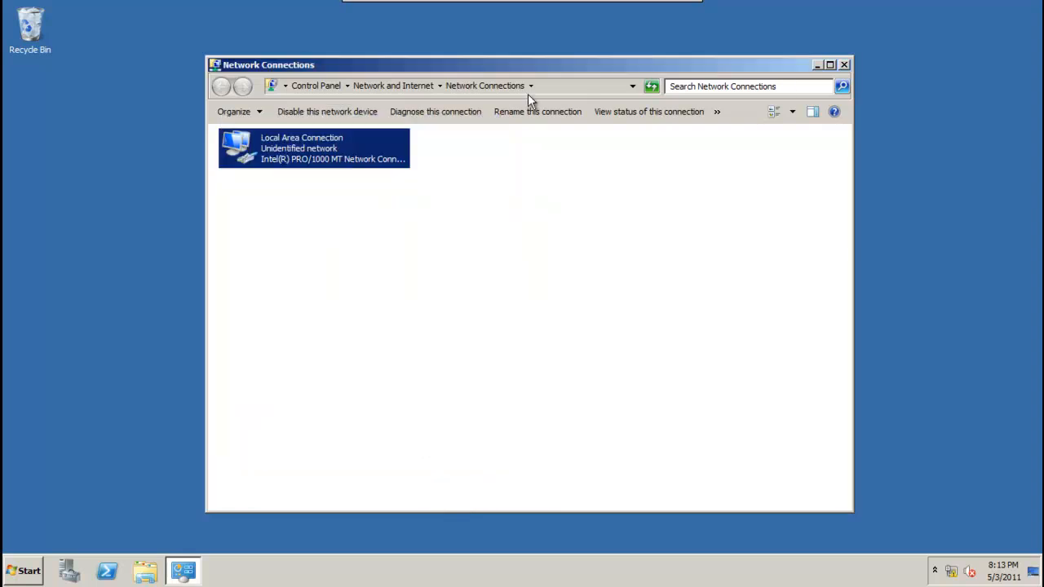
# Close Network Connections and check the System page shows computer WIN in domain hcl.com.
pyautogui.click(845, 66)
pyautogui.click(26, 571)
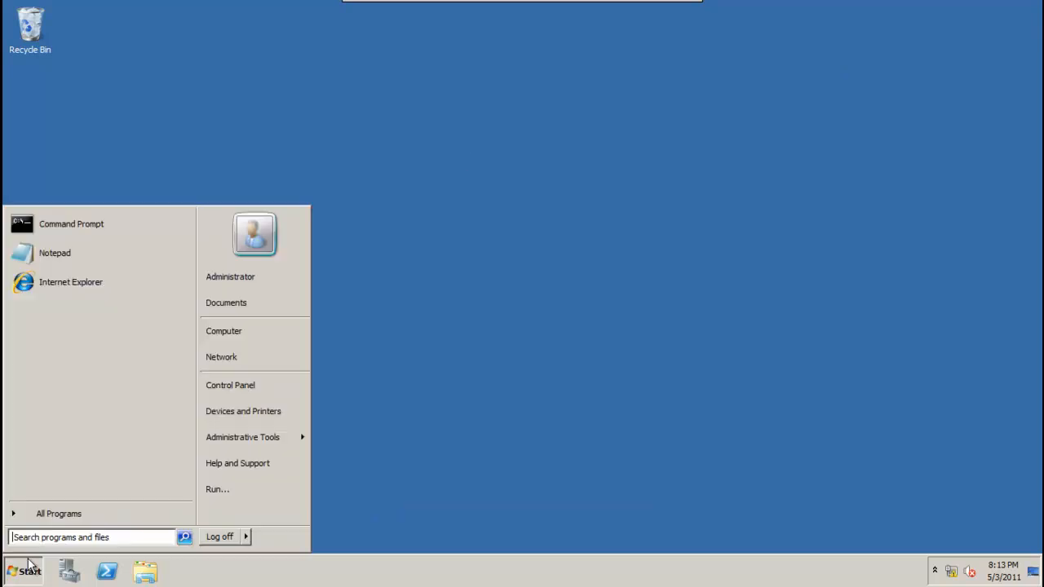
pyautogui.rightClick(252, 333)
pyautogui.press('Escape')
pyautogui.moveTo(289, 439)
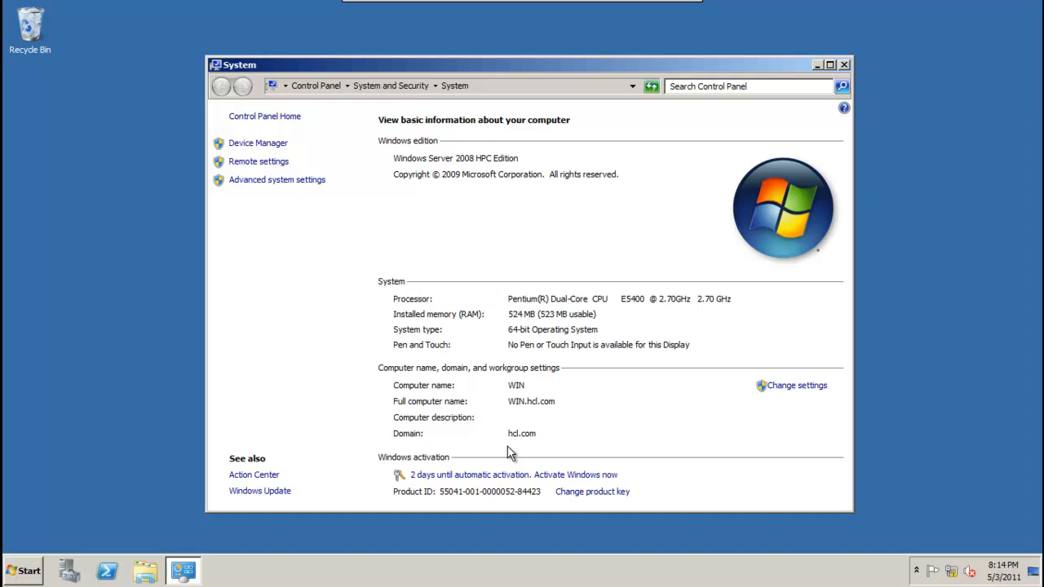
pyautogui.click(844, 65)
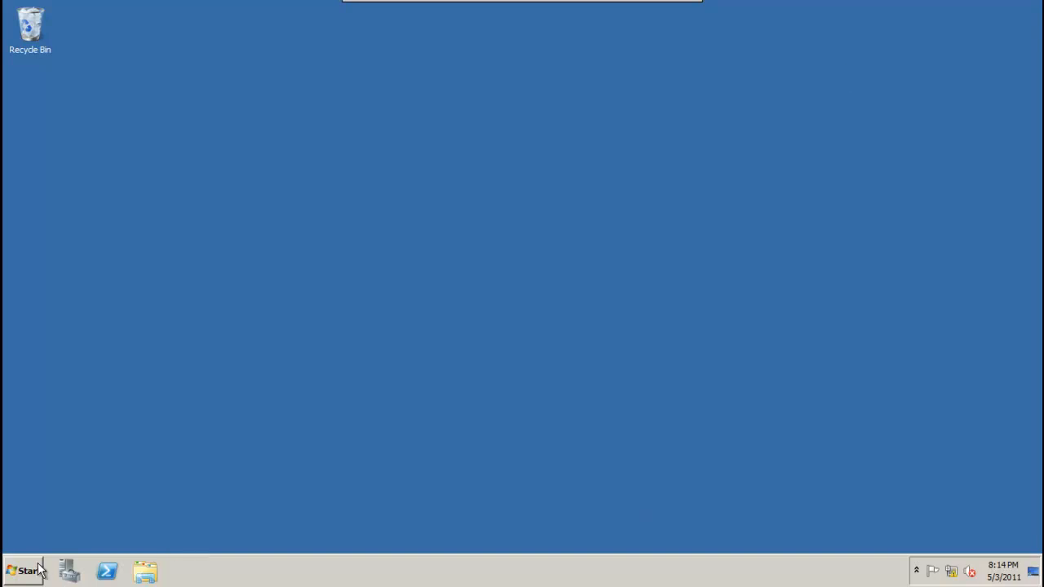
# Start Add Roles in Server Manager and select the DHCP Server role.
pyautogui.click(68, 572)
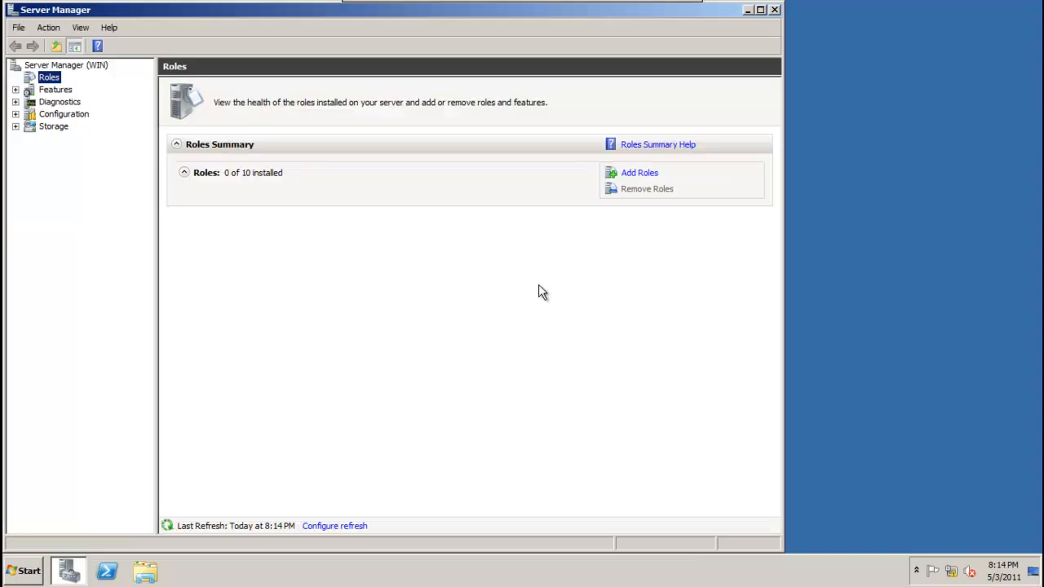
pyautogui.click(645, 173)
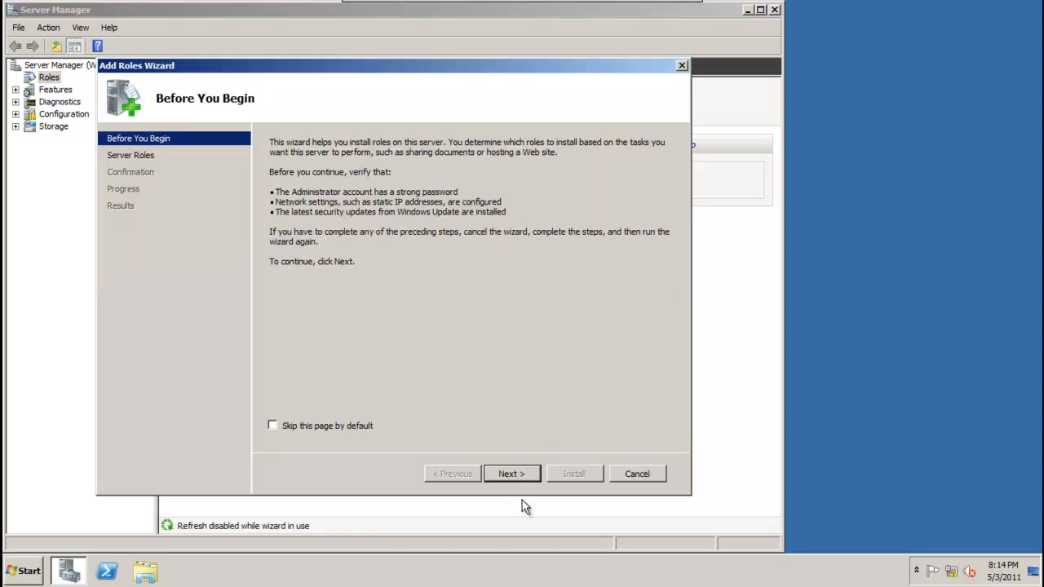
pyautogui.click(507, 475)
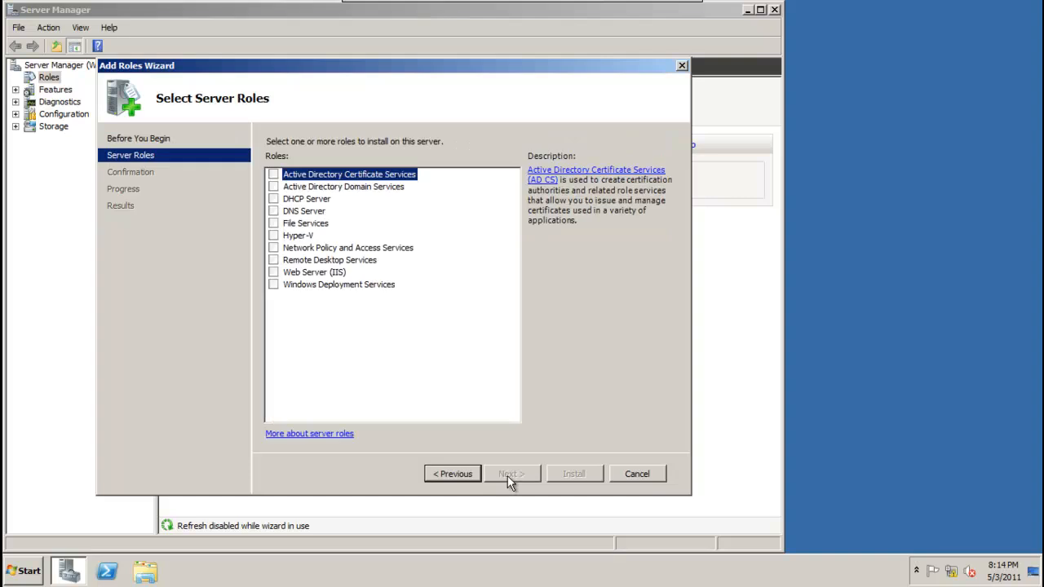
pyautogui.click(274, 199)
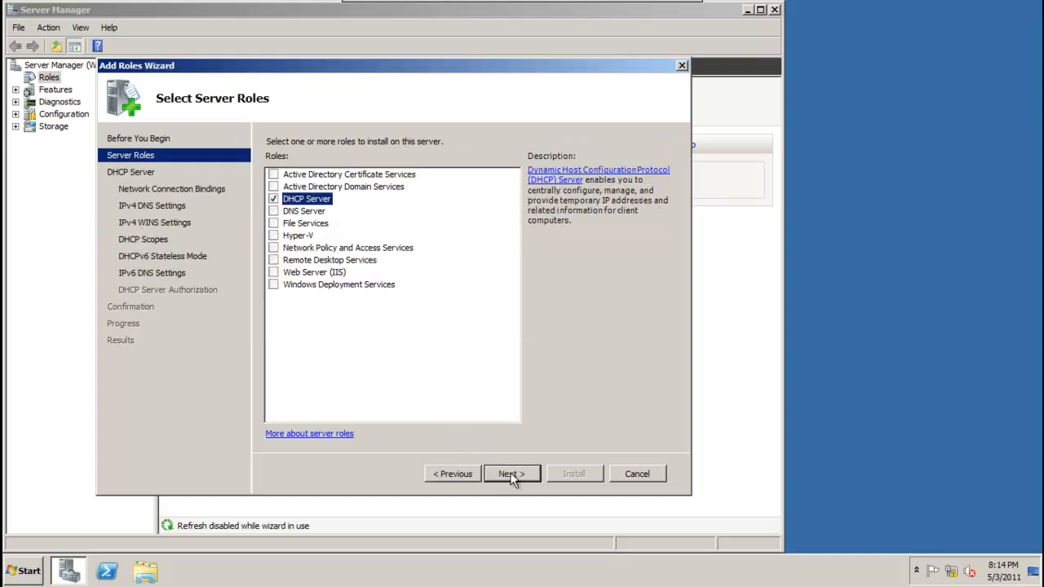
pyautogui.click(511, 473)
# Keep the 192.168.1.2 binding, validate DNS 192.168.1.1, skip WINS and scopes, and disable DHCPv6 stateless mode.
pyautogui.click(511, 474)
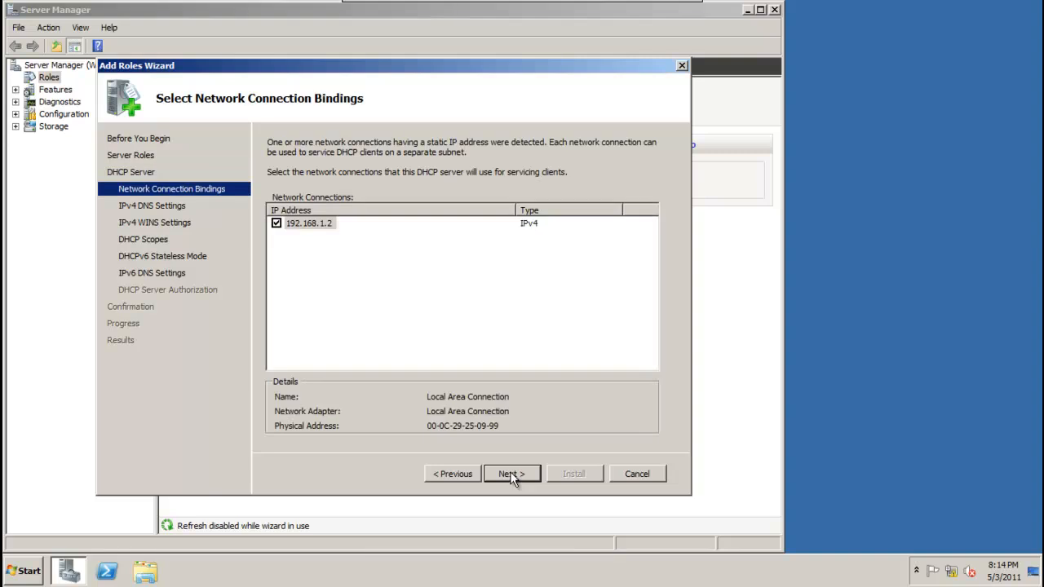
pyautogui.click(510, 474)
pyautogui.click(503, 316)
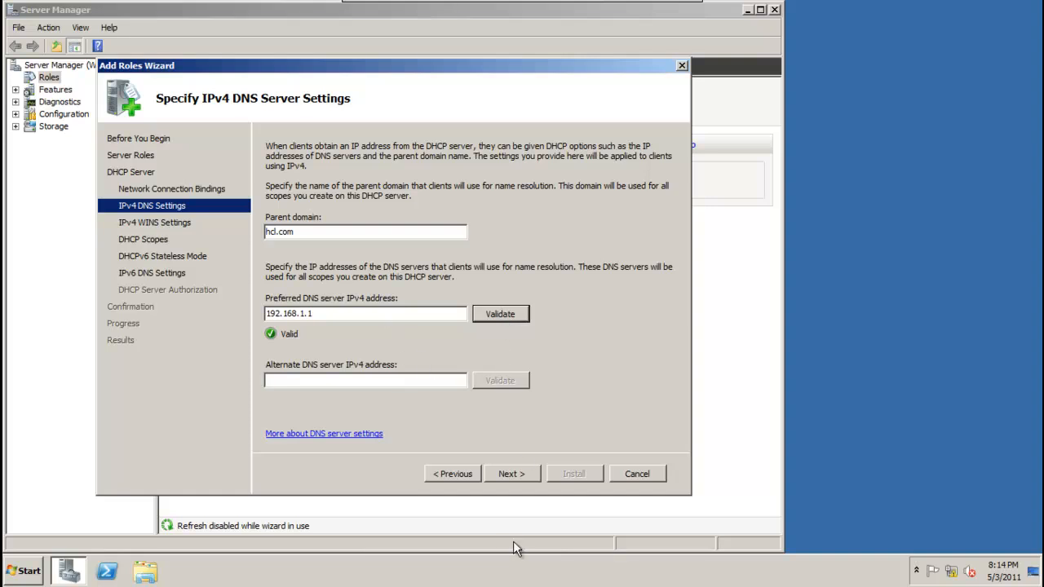
pyautogui.click(505, 474)
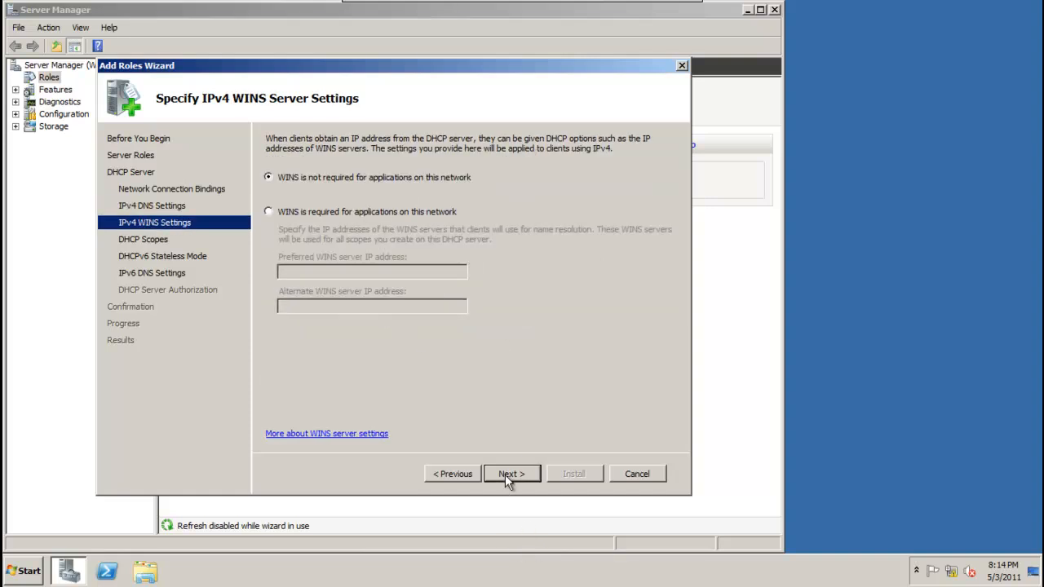
pyautogui.click(505, 475)
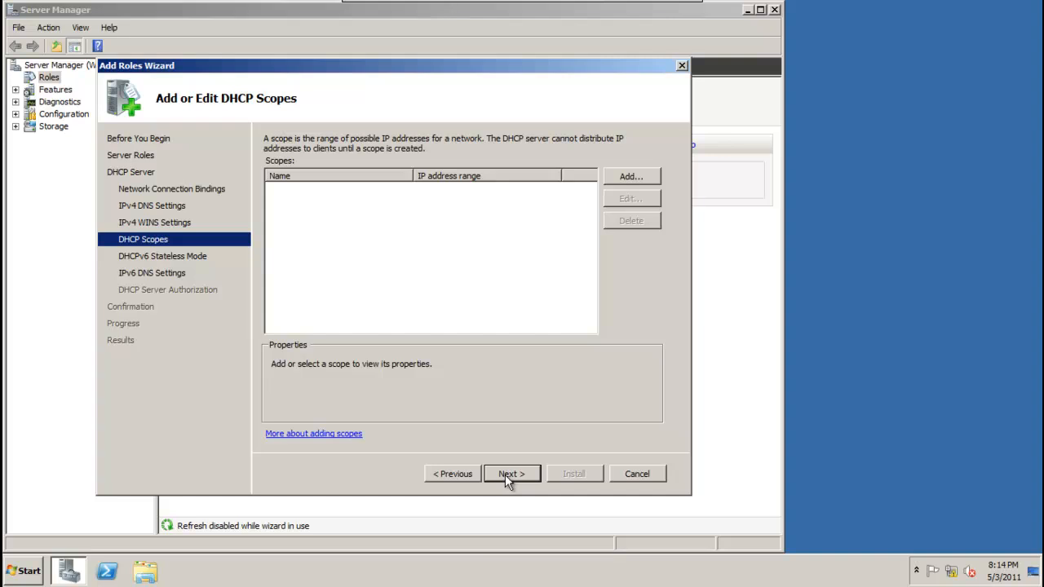
pyautogui.click(505, 474)
pyautogui.click(343, 266)
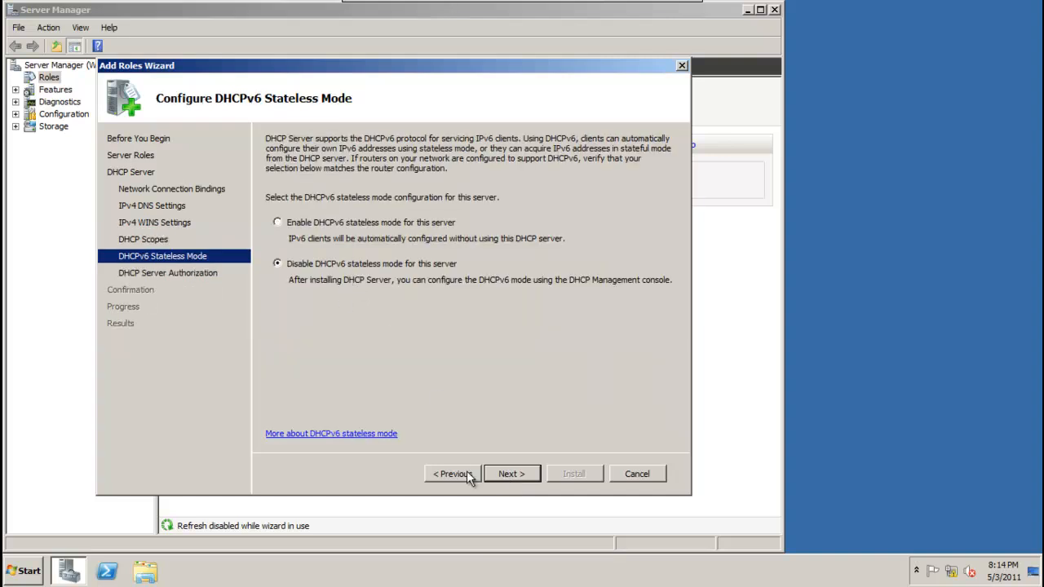
pyautogui.click(511, 481)
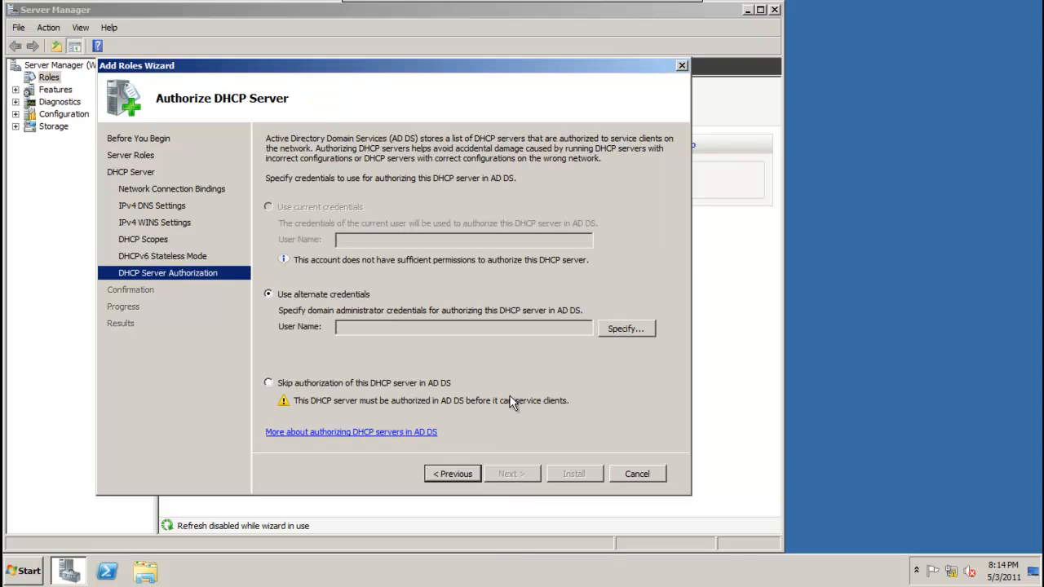
# Authorize the DHCP server using the domain administrator user name and password.
pyautogui.click(611, 330)
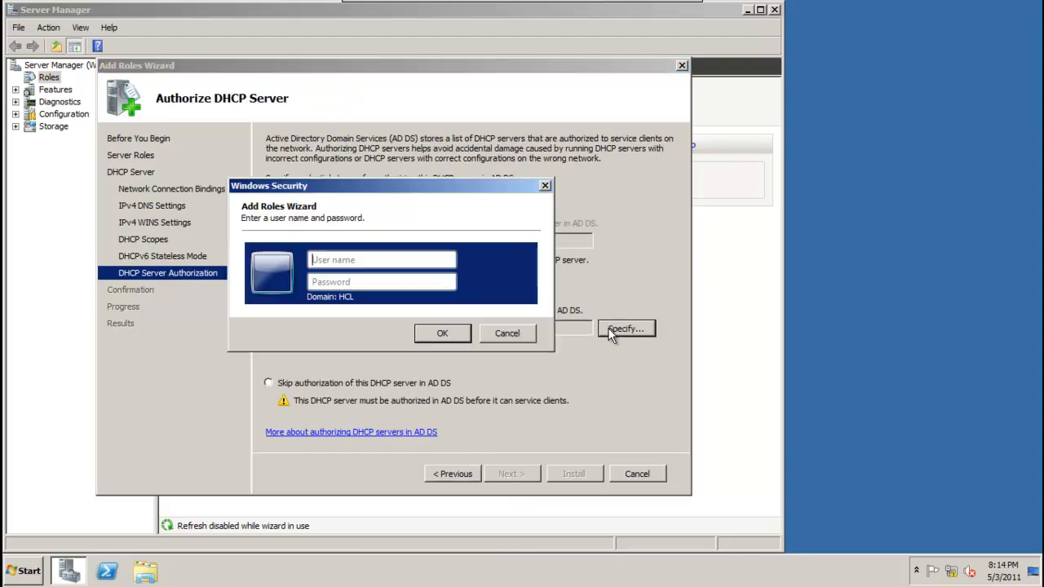
pyautogui.write('administrator')
pyautogui.click(379, 282)
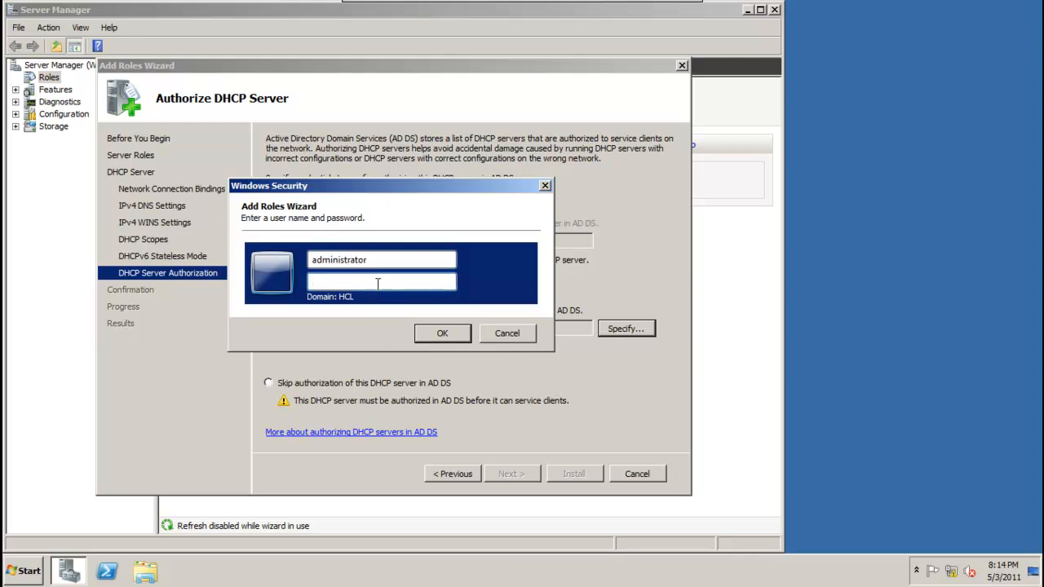
pyautogui.write('P@')
pyautogui.click(431, 335)
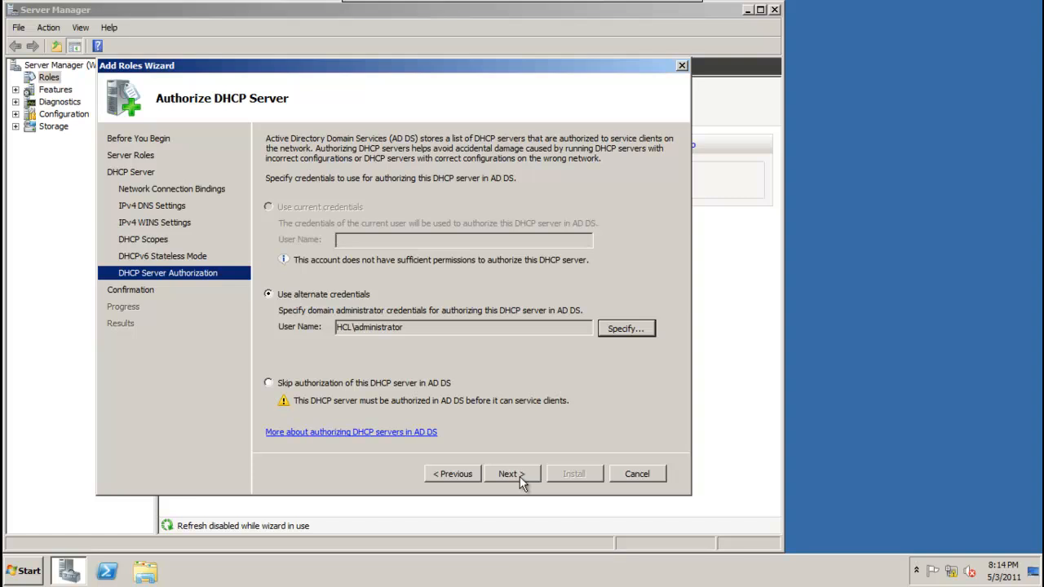
# Confirm and install the DHCP Server role.
pyautogui.click(520, 476)
pyautogui.click(572, 471)
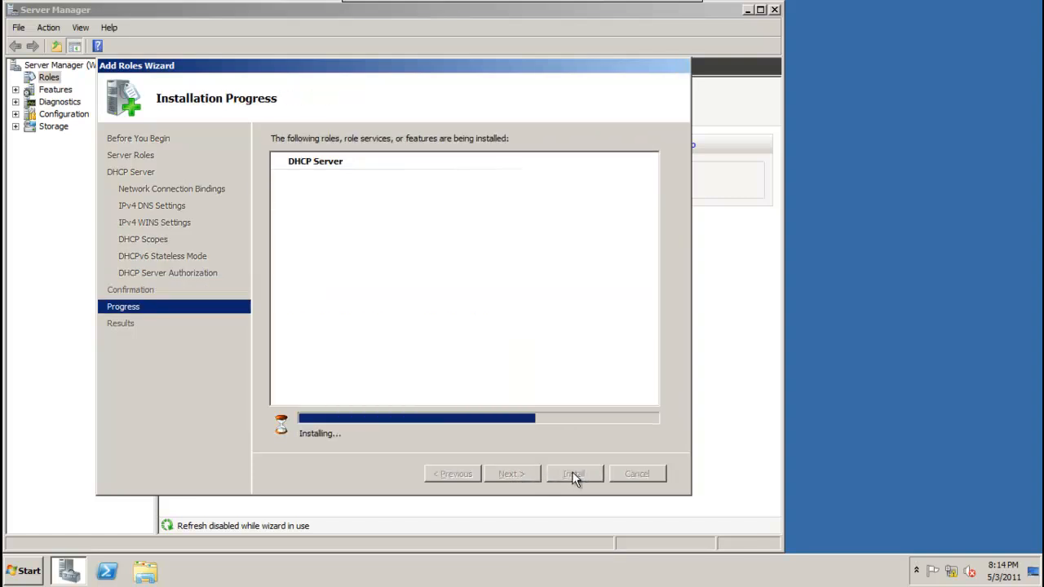
pyautogui.moveTo(659, 9)
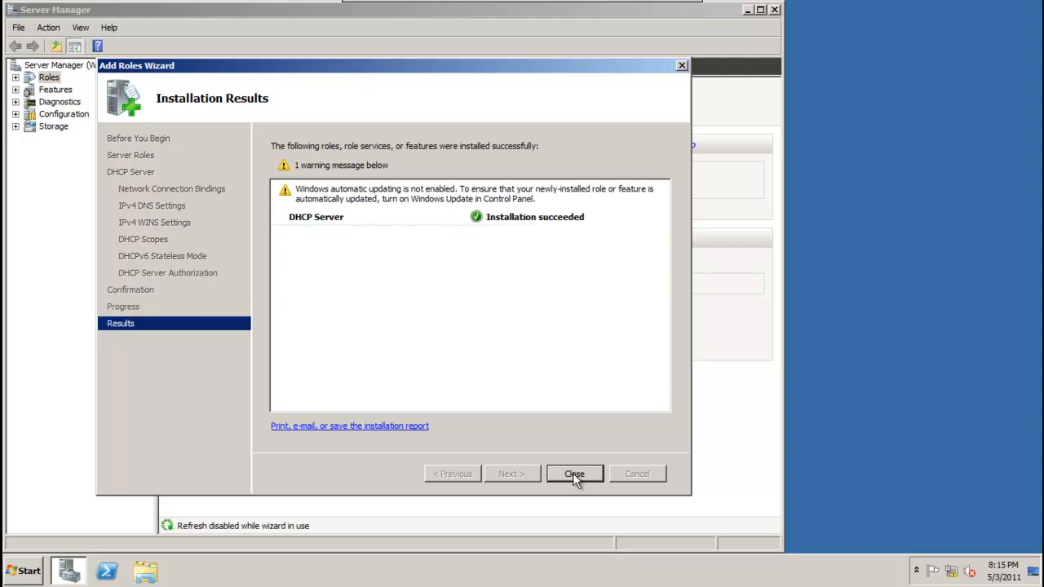
# Close the DHCP installation results page and Server Manager.
pyautogui.click(574, 474)
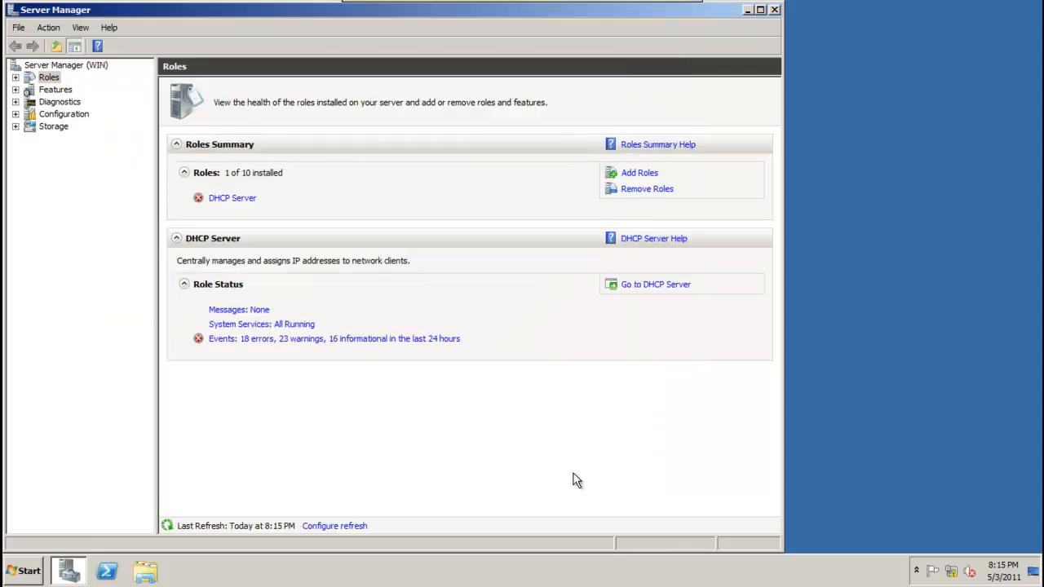
pyautogui.click(774, 11)
pyautogui.click(24, 571)
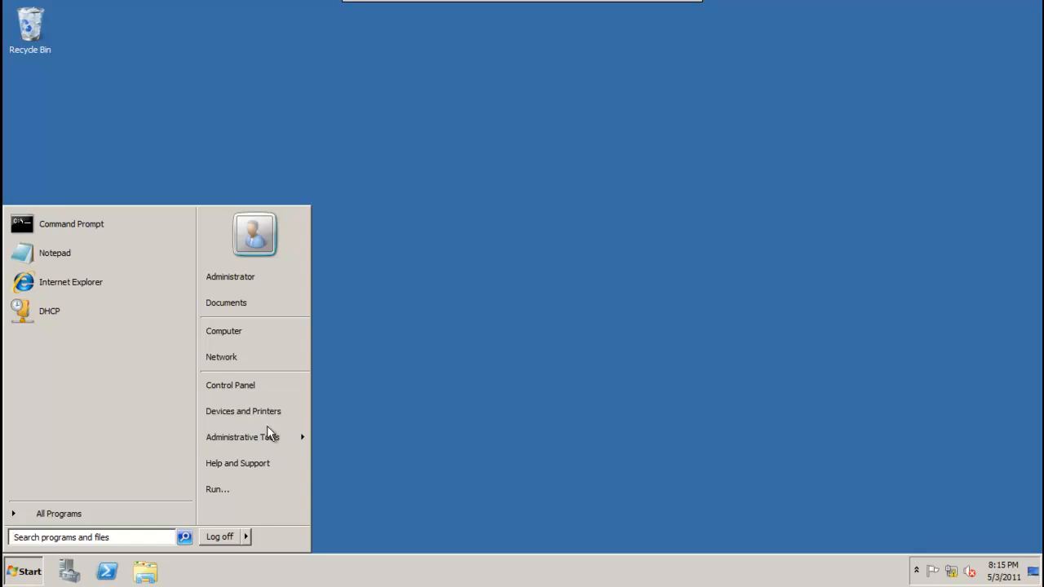
# Open the DHCP console maximized, expand win.hcl.com to see IPv4 has no scopes, then minimize it.
pyautogui.moveTo(280, 438)
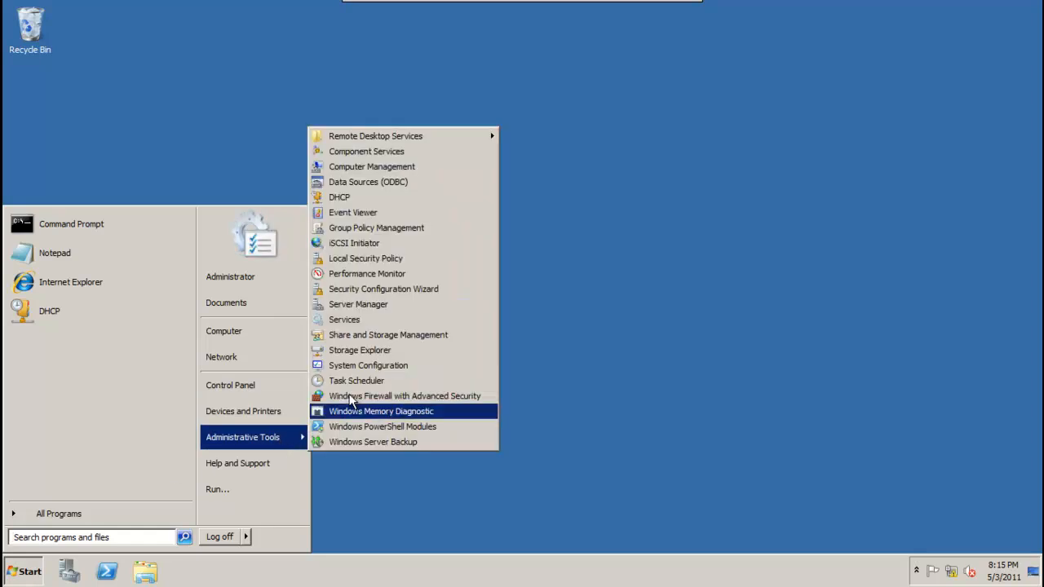
pyautogui.click(357, 199)
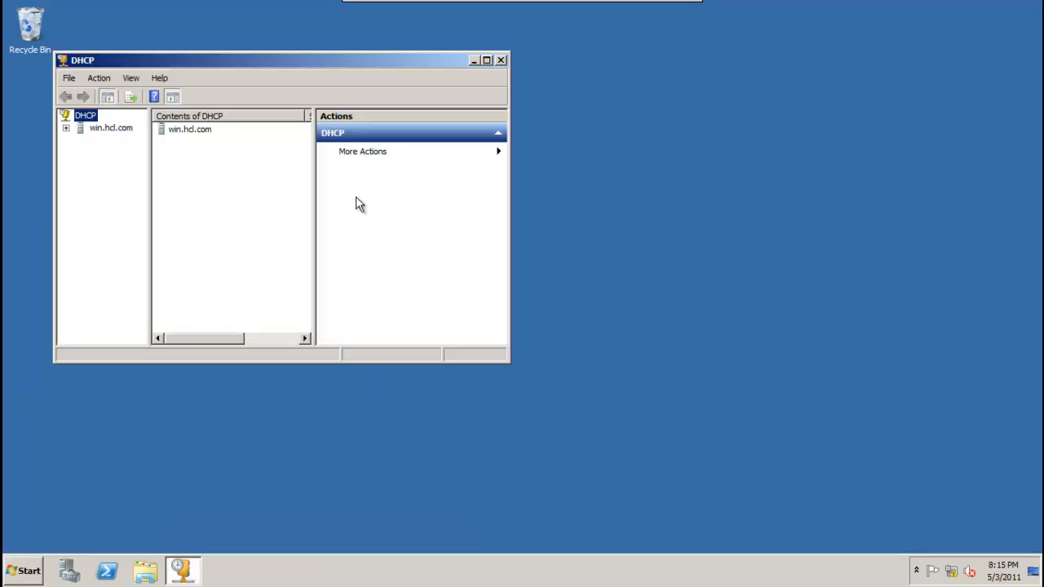
pyautogui.click(486, 60)
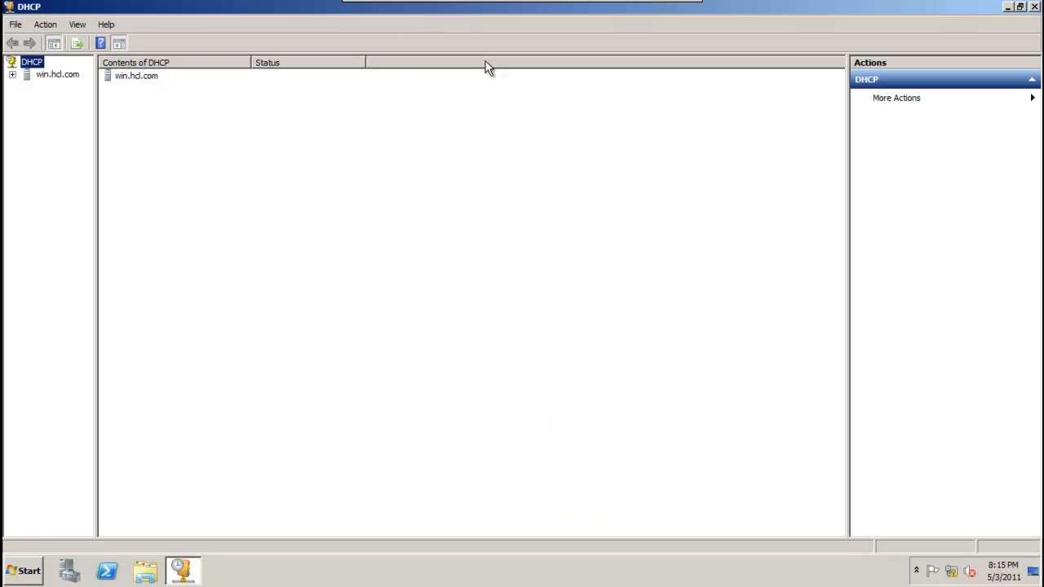
pyautogui.doubleClick(61, 74)
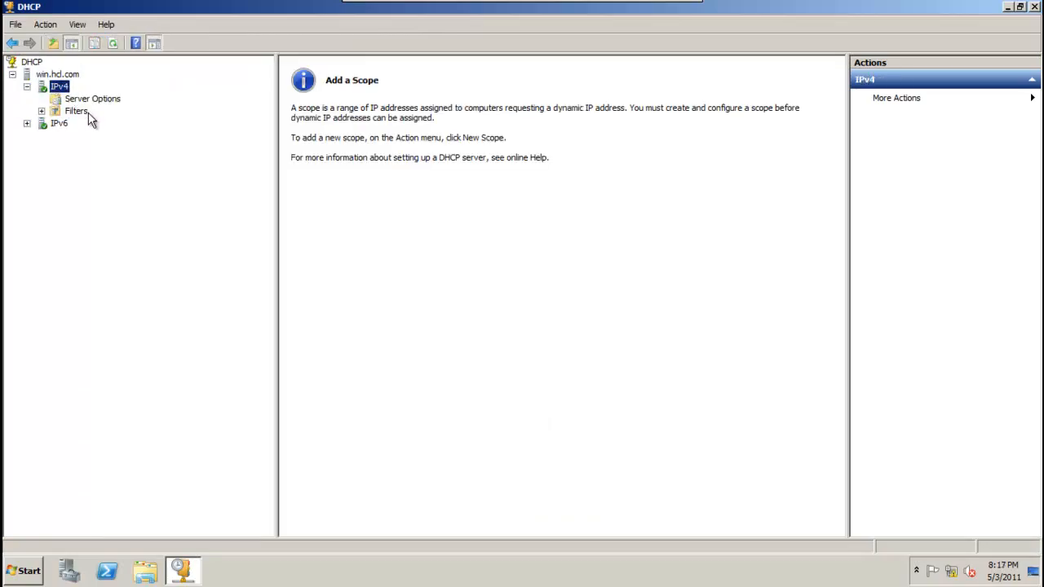
pyautogui.click(1010, 6)
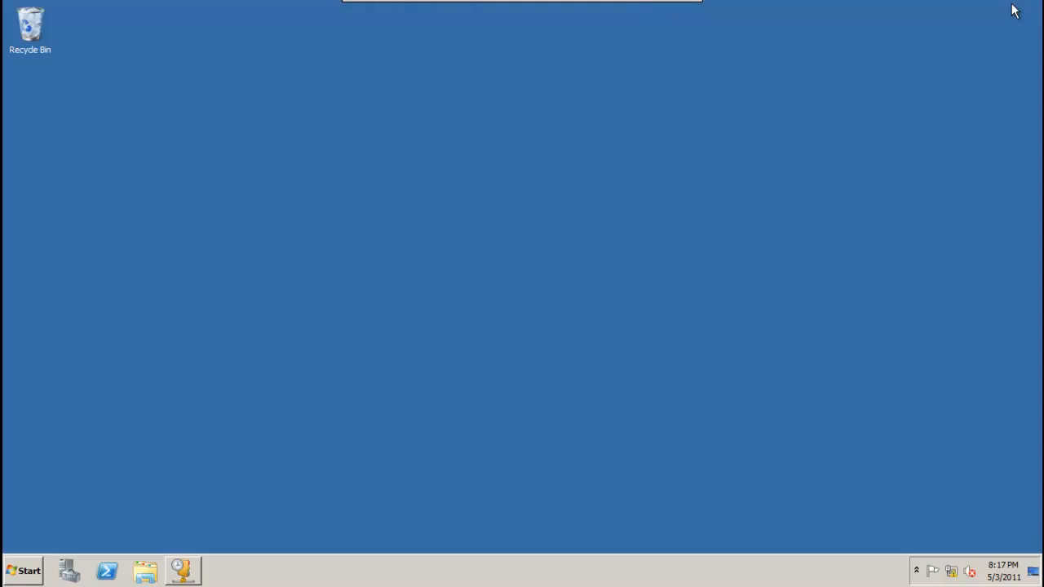
# Browse to C:\Windows\System32\dhcp\backup and paste the copied backup folder there.
pyautogui.click(17, 574)
pyautogui.click(248, 332)
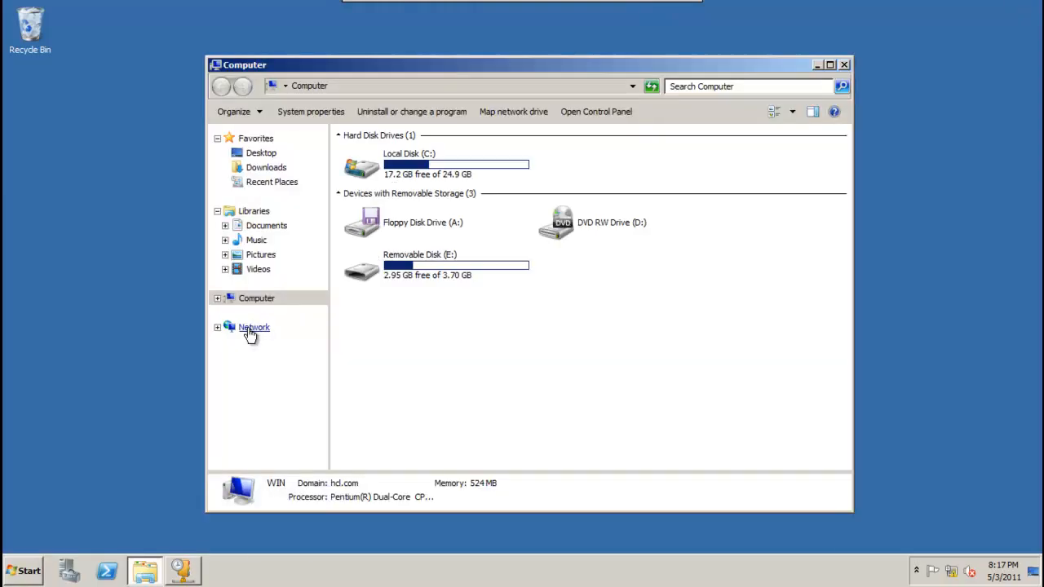
pyautogui.doubleClick(413, 173)
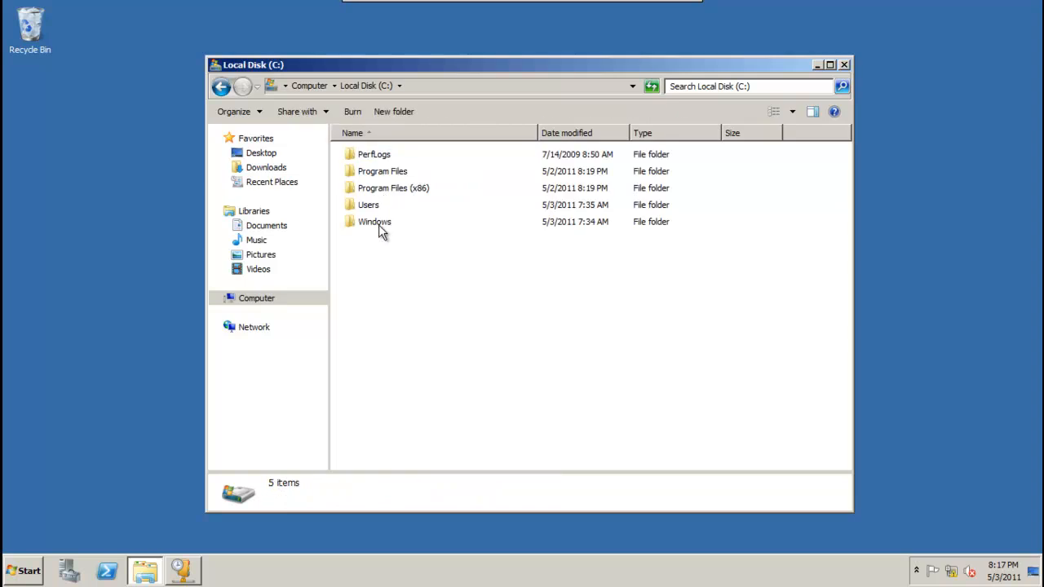
pyautogui.doubleClick(375, 224)
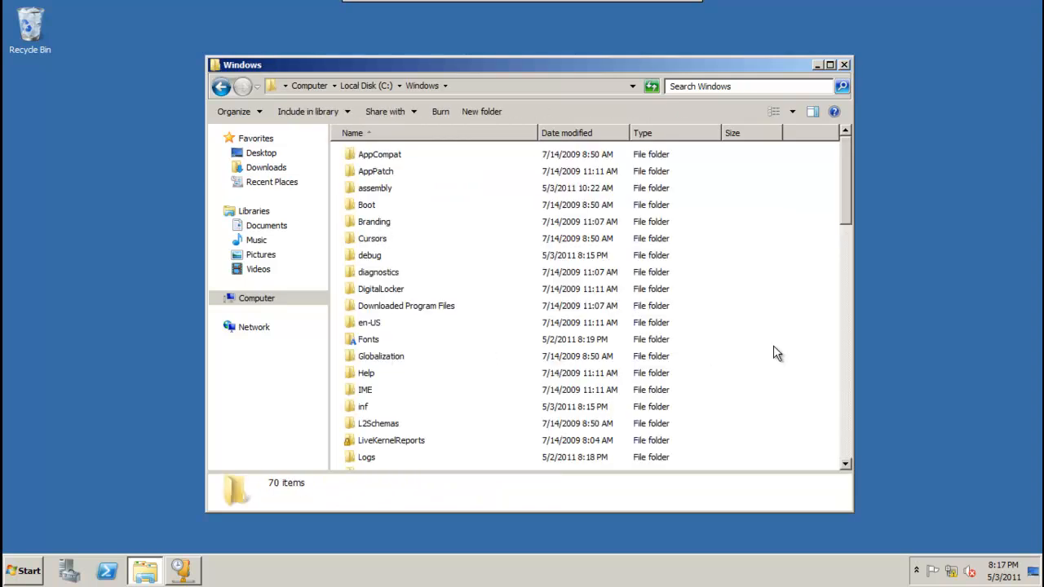
pyautogui.moveTo(846, 209); pyautogui.dragTo(846, 255)
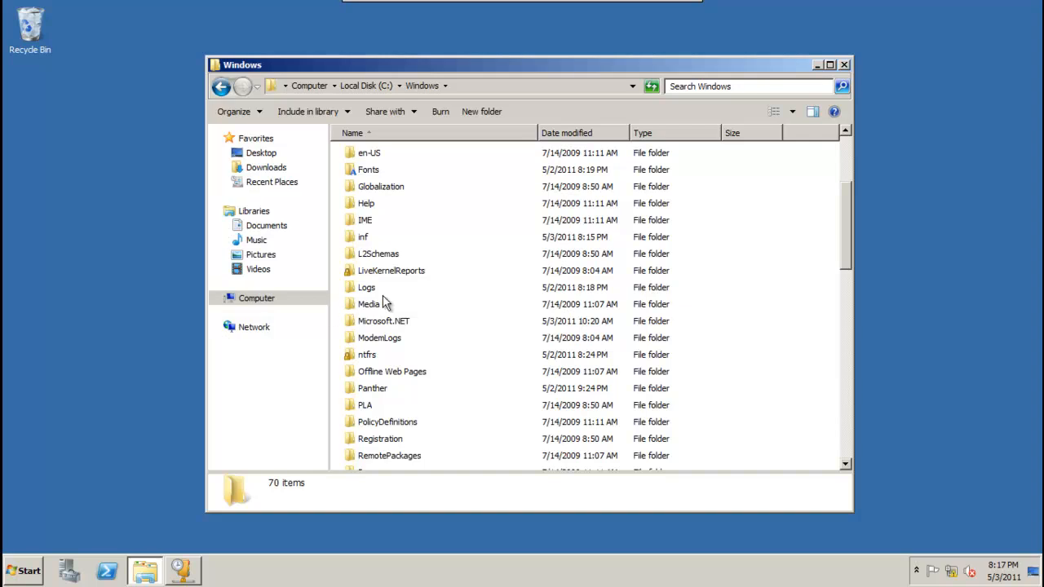
pyautogui.click(383, 295)
pyautogui.press('s')
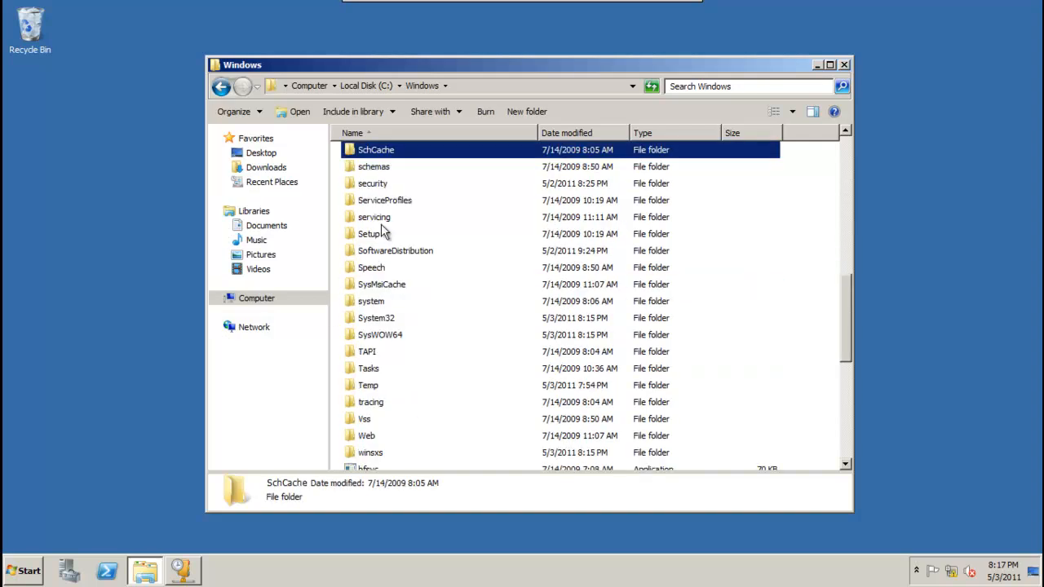
pyautogui.doubleClick(391, 318)
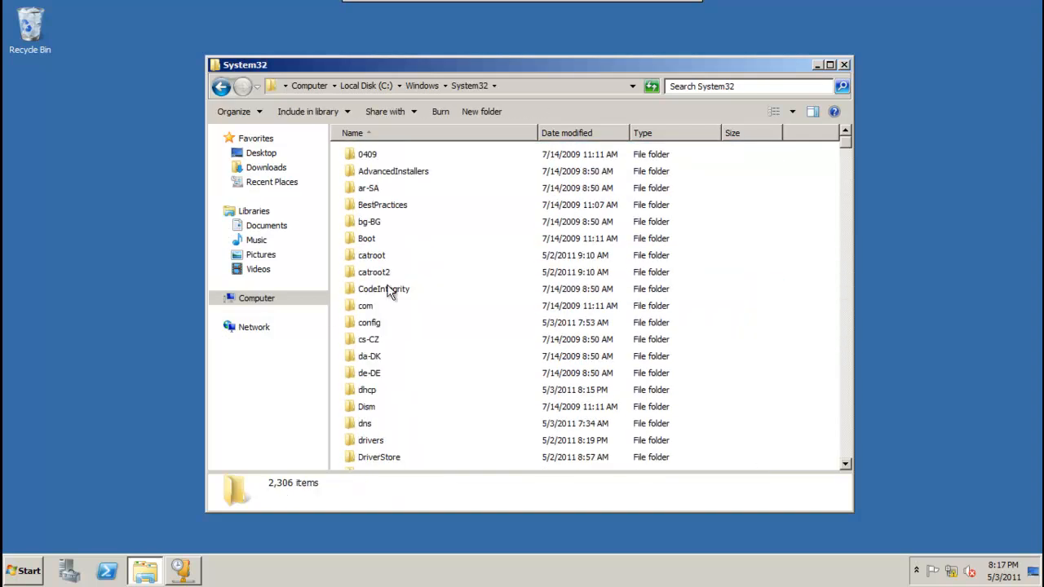
pyautogui.doubleClick(379, 389)
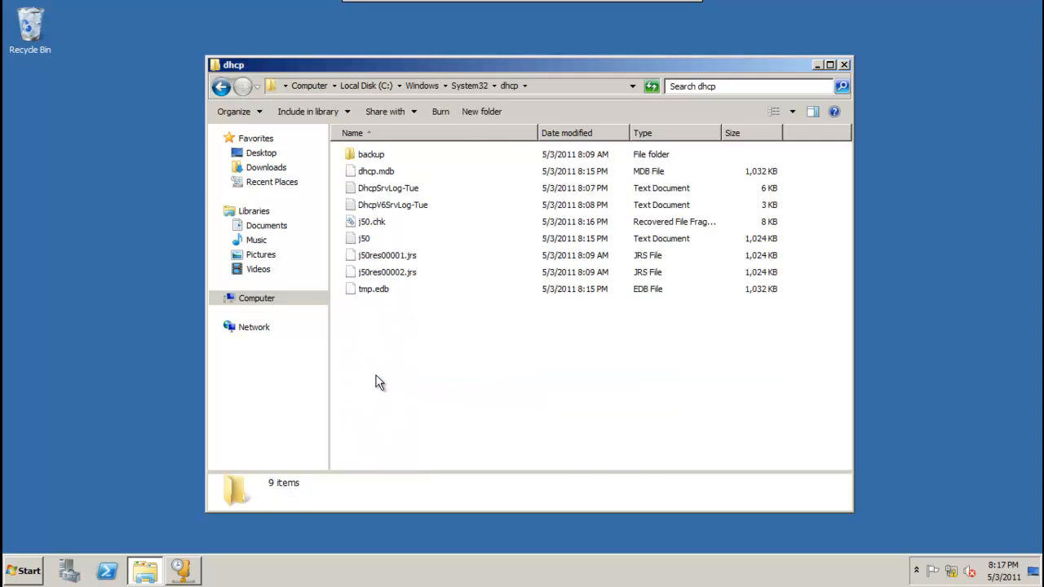
pyautogui.doubleClick(371, 156)
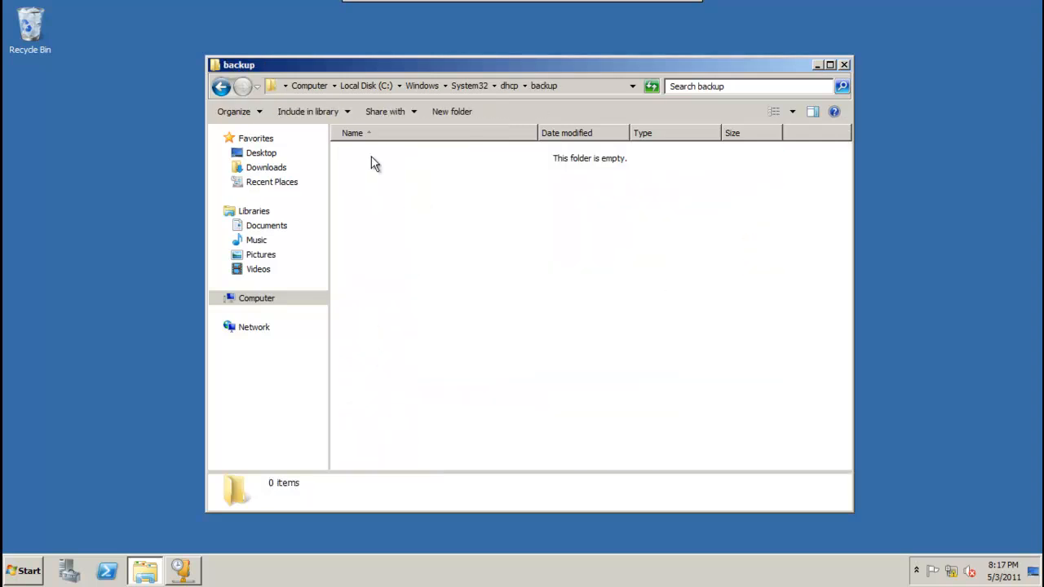
pyautogui.rightClick(371, 155)
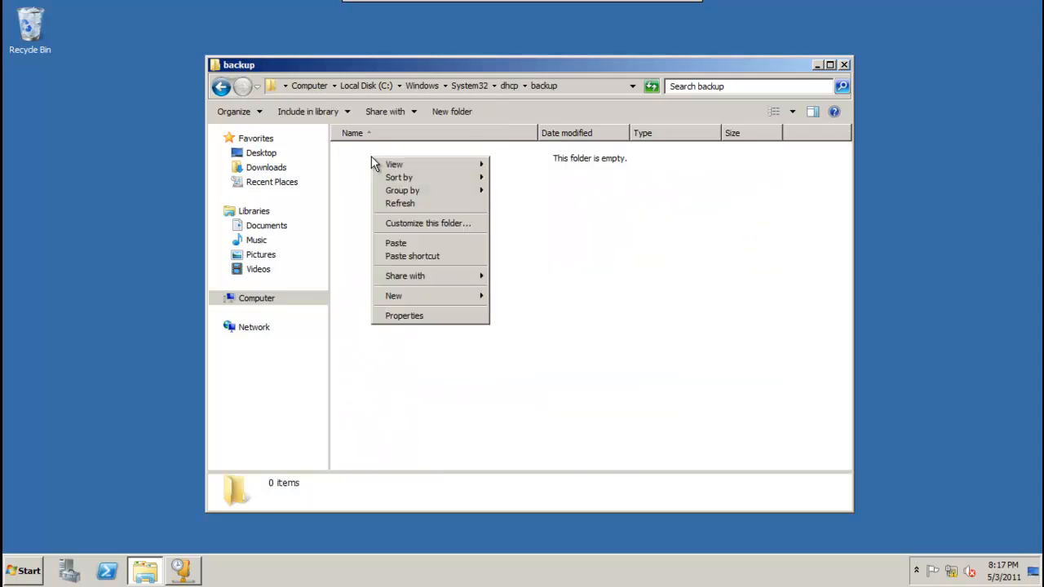
pyautogui.click(406, 243)
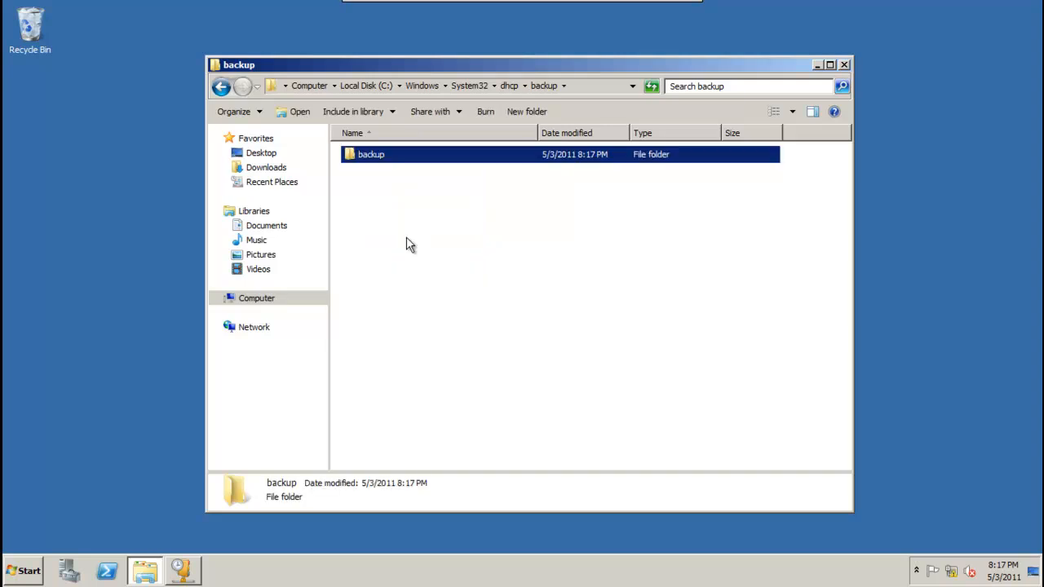
# Move the new folder and DhcpCfg from the nested backup folder up into dhcp\backup.
pyautogui.doubleClick(372, 156)
pyautogui.moveTo(374, 184); pyautogui.dragTo(372, 152)
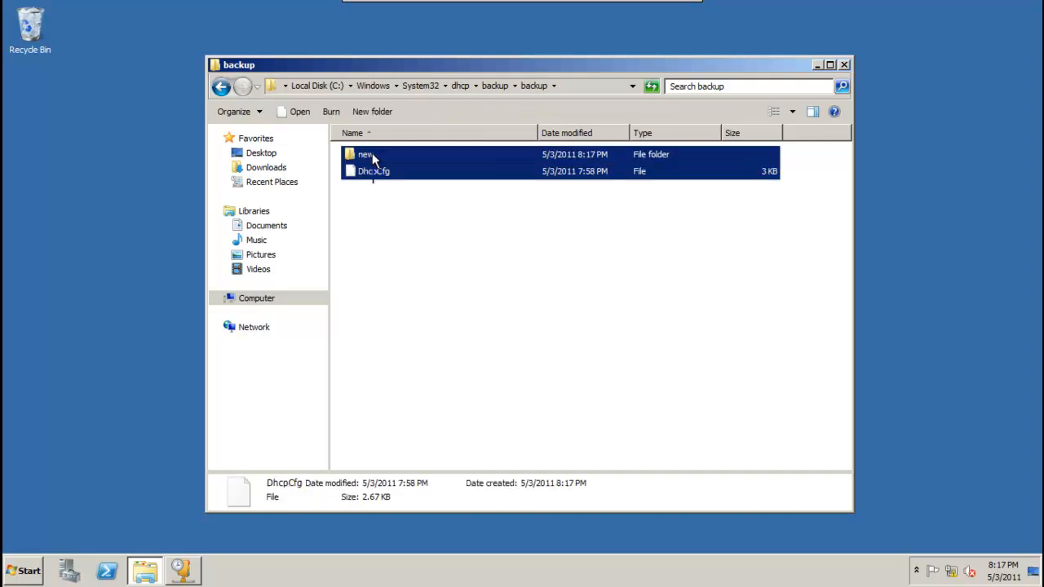
pyautogui.rightClick(372, 151)
pyautogui.click(393, 212)
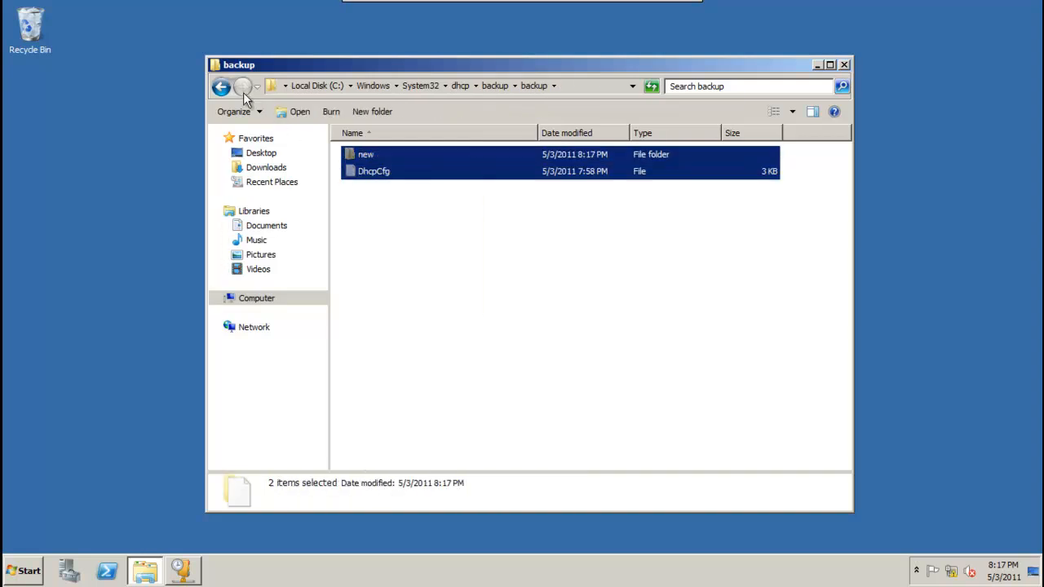
pyautogui.click(243, 88)
pyautogui.rightClick(435, 208)
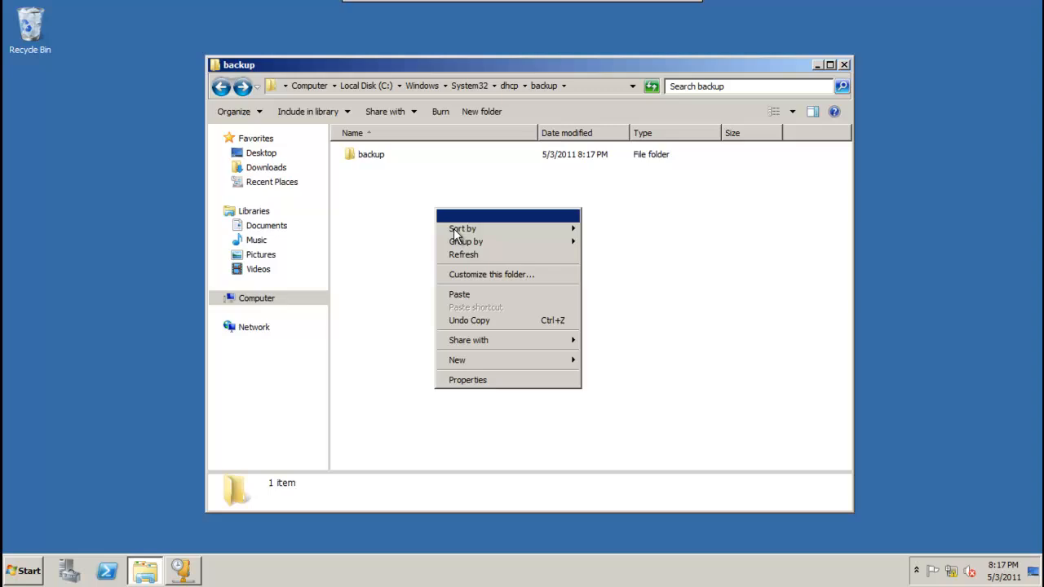
pyautogui.click(464, 296)
pyautogui.click(430, 283)
# Delete the empty nested backup folder, close Explorer, and restore the DHCP console.
pyautogui.click(367, 155)
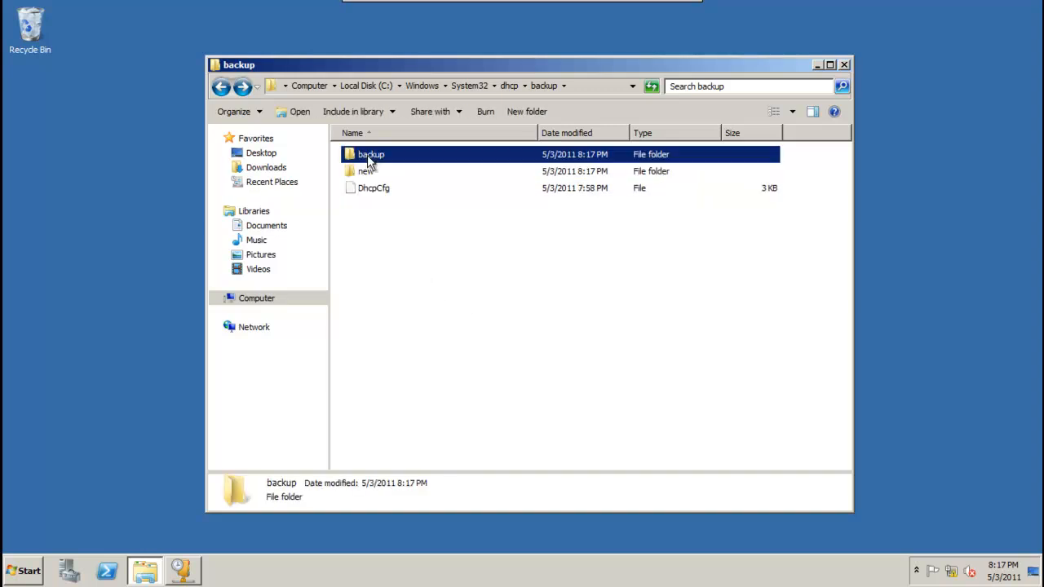
pyautogui.rightClick(367, 155)
pyautogui.click(425, 310)
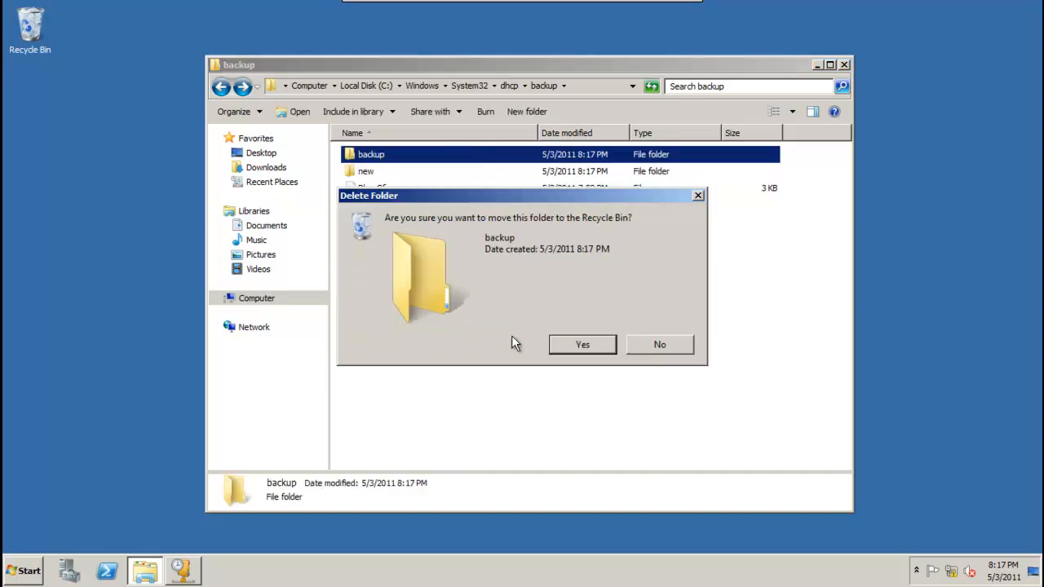
pyautogui.click(557, 350)
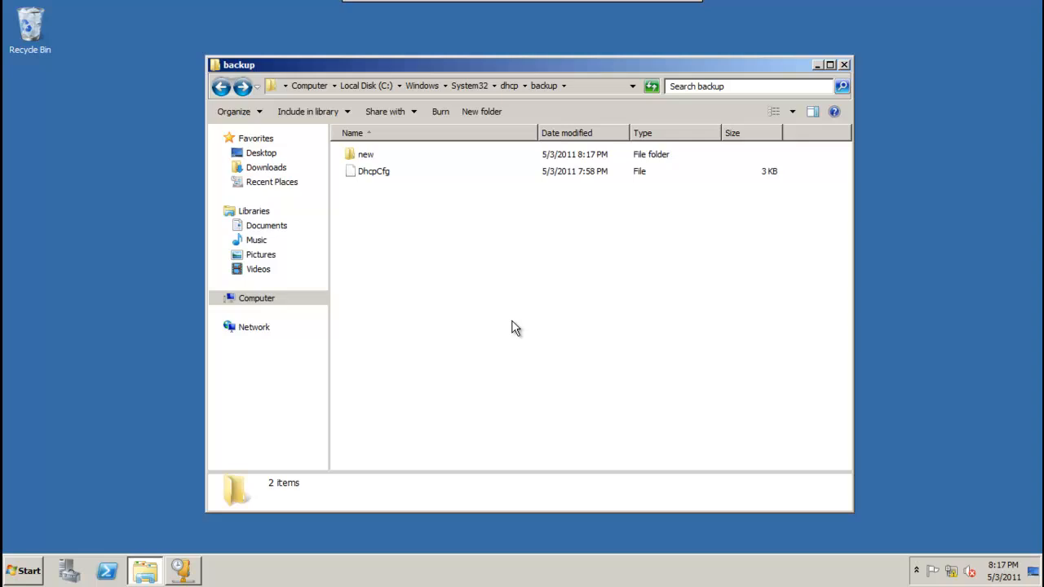
pyautogui.click(221, 87)
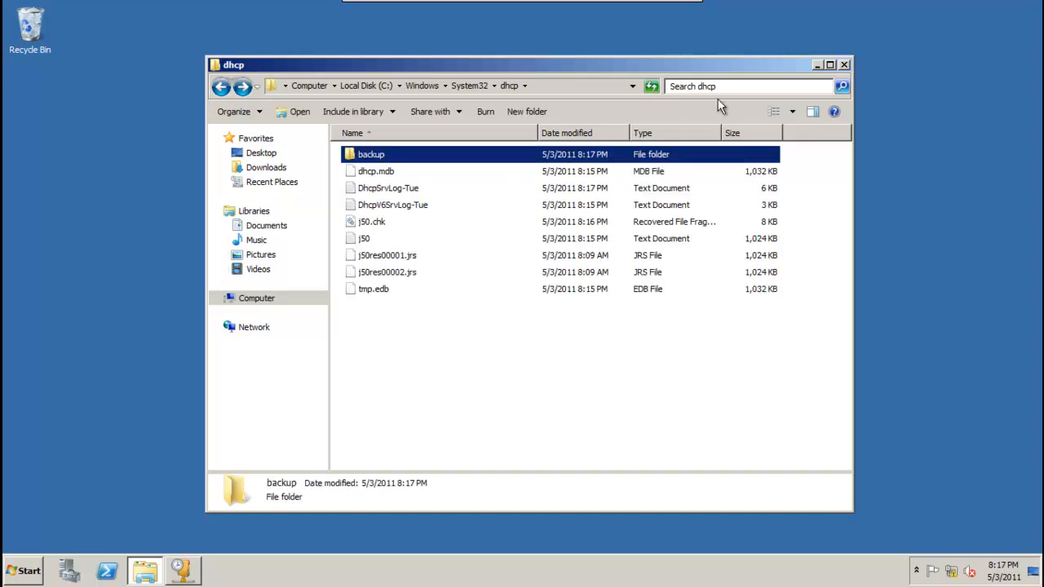
pyautogui.click(844, 64)
pyautogui.click(183, 571)
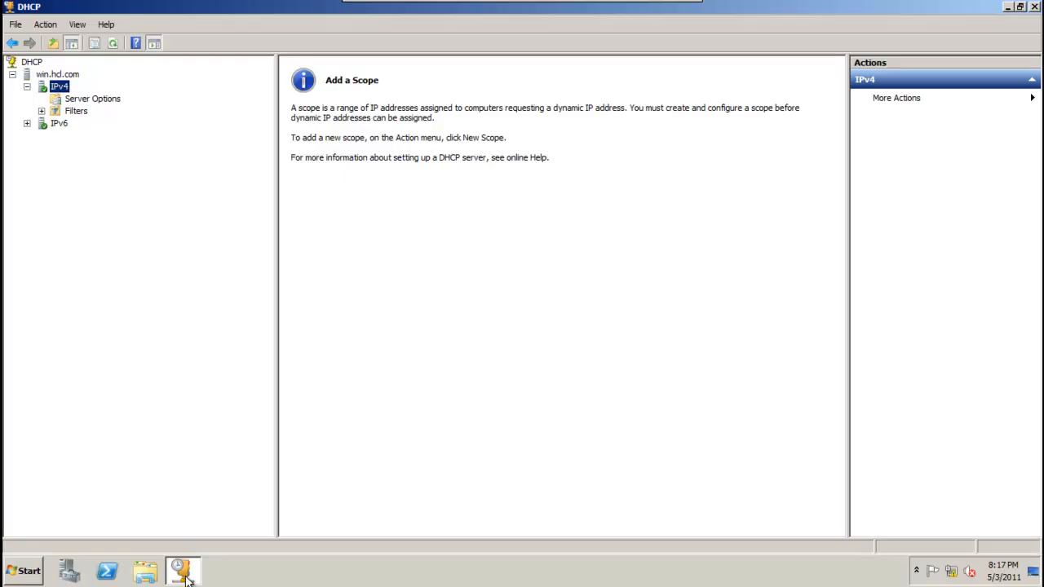
# Restore win.hcl.com's DHCP database from the dhcp\backup folder, agreeing to restart the DHCP service.
pyautogui.rightClick(66, 89)
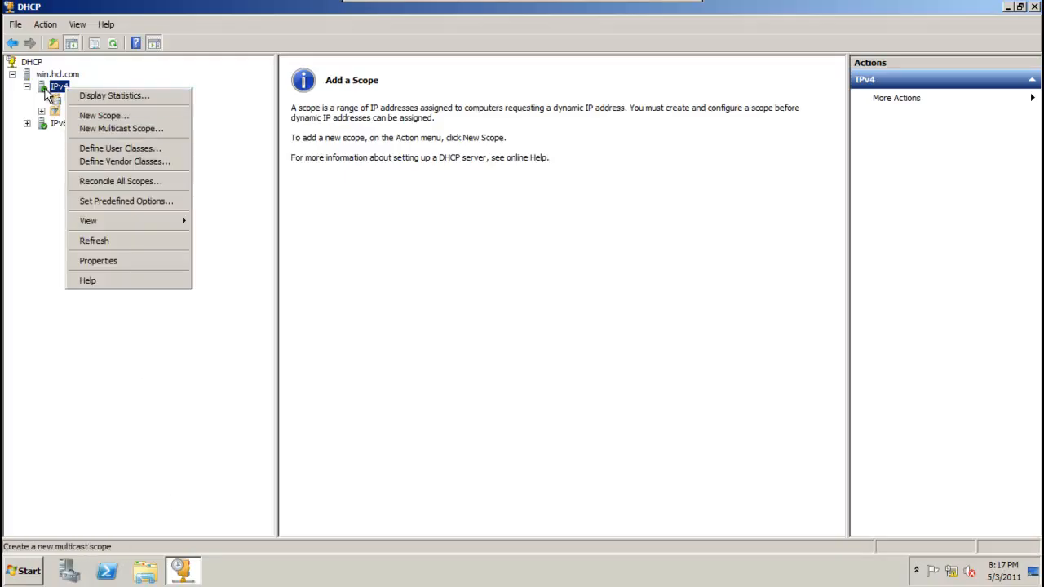
pyautogui.click(49, 74)
pyautogui.rightClick(44, 73)
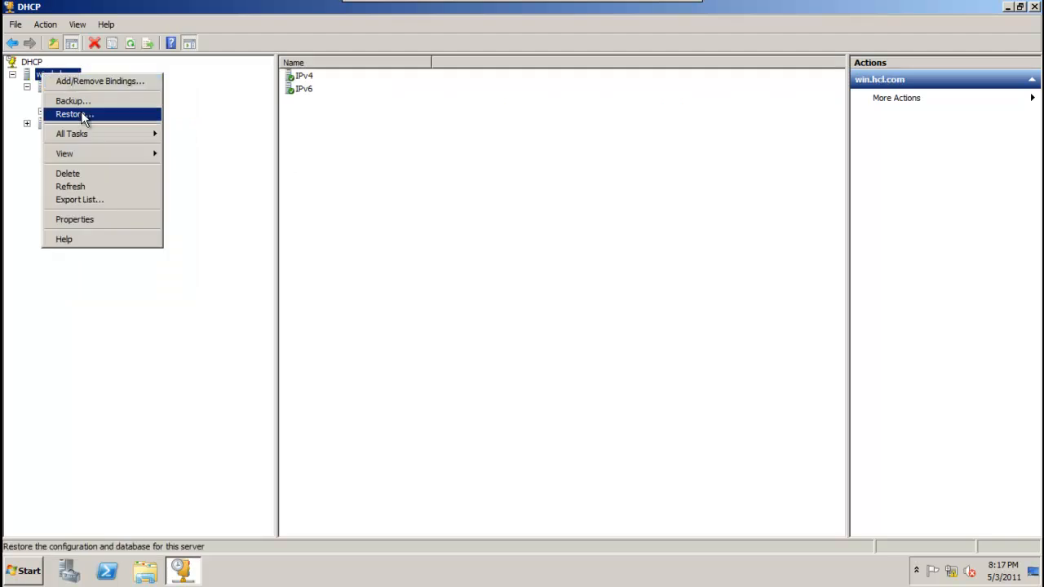
pyautogui.click(81, 114)
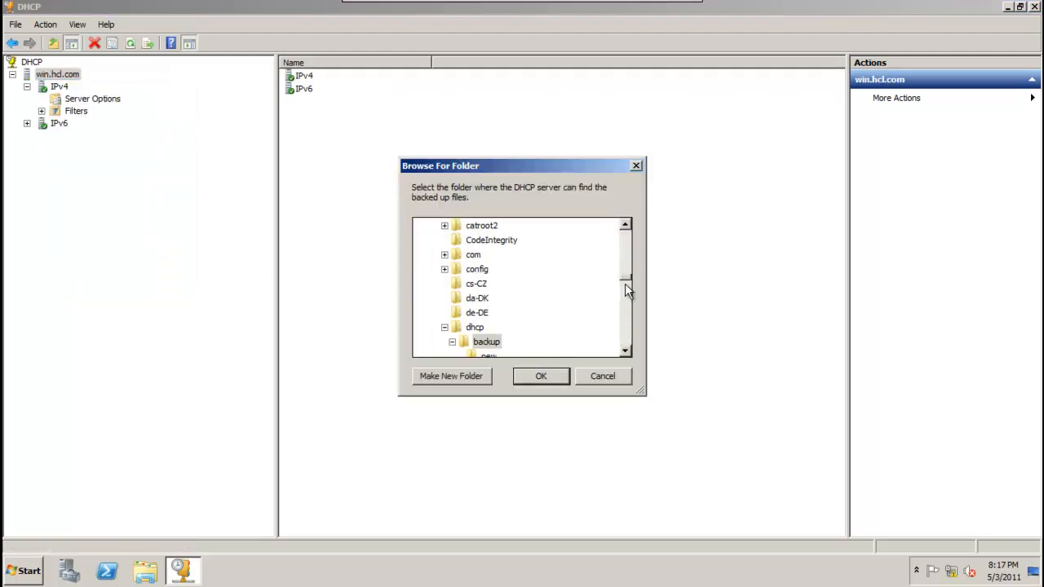
pyautogui.moveTo(527, 159); pyautogui.dragTo(540, 106)
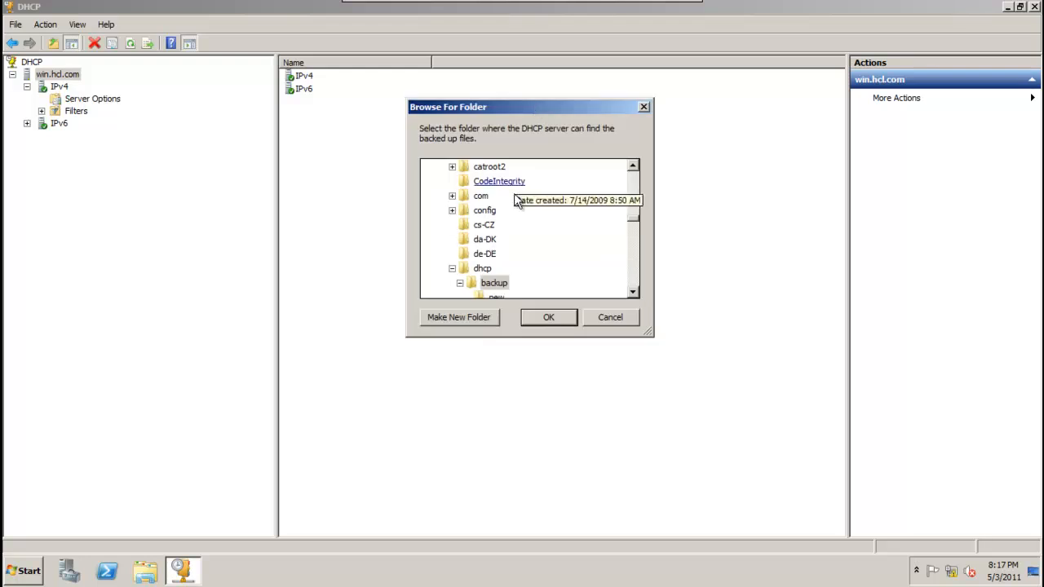
pyautogui.click(629, 241)
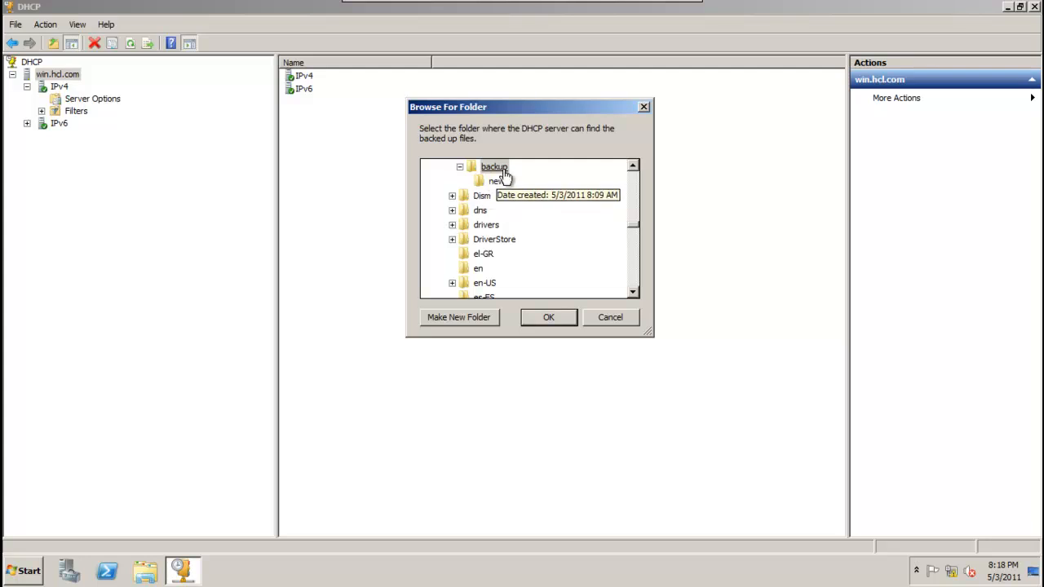
pyautogui.click(558, 318)
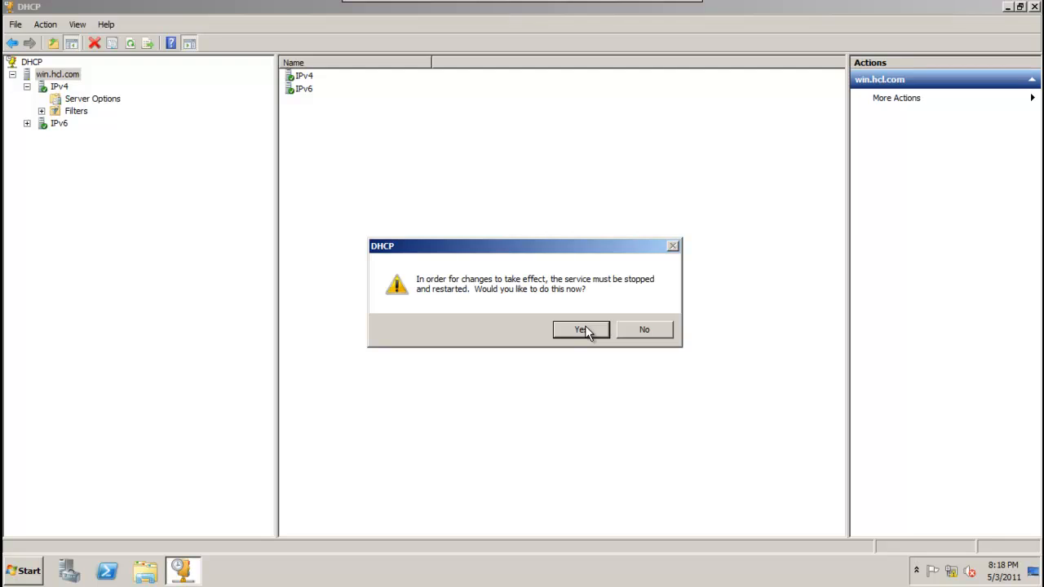
pyautogui.click(580, 330)
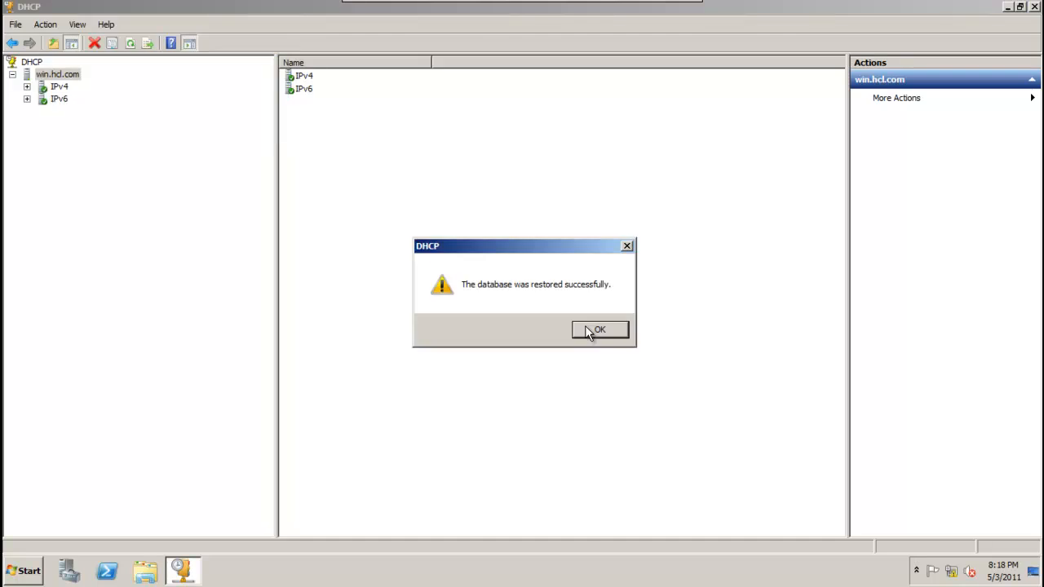
# Dismiss the restore message and view the address pool of Scope [192.168.1.0] commerce.
pyautogui.click(589, 331)
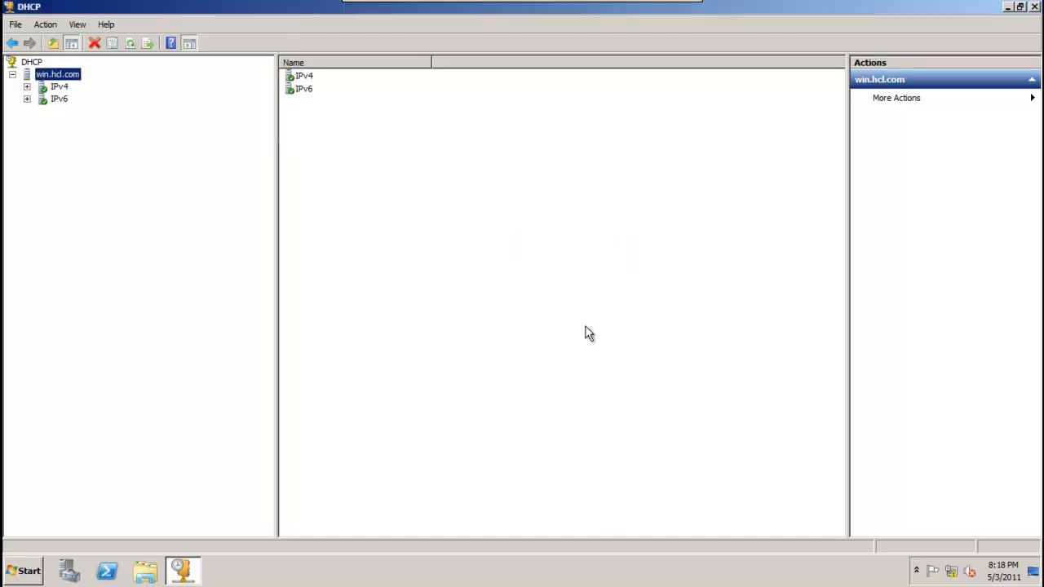
pyautogui.click(67, 89)
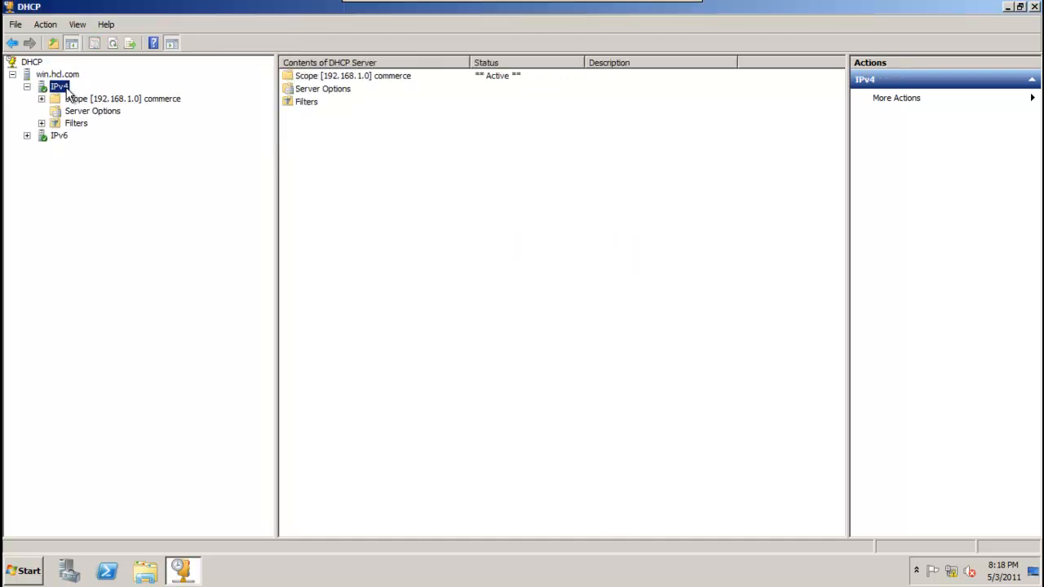
pyautogui.click(105, 101)
pyautogui.doubleClick(106, 101)
pyautogui.click(104, 113)
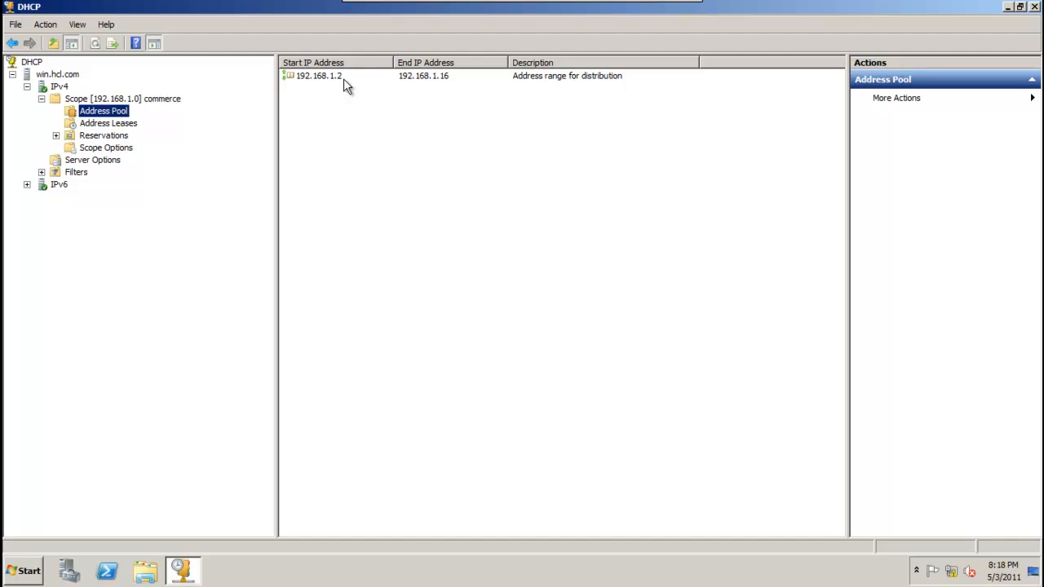
# Check the WIN.hcl.com lease at 192.168.1.2, then minimize the VM to the host desktop.
pyautogui.click(133, 127)
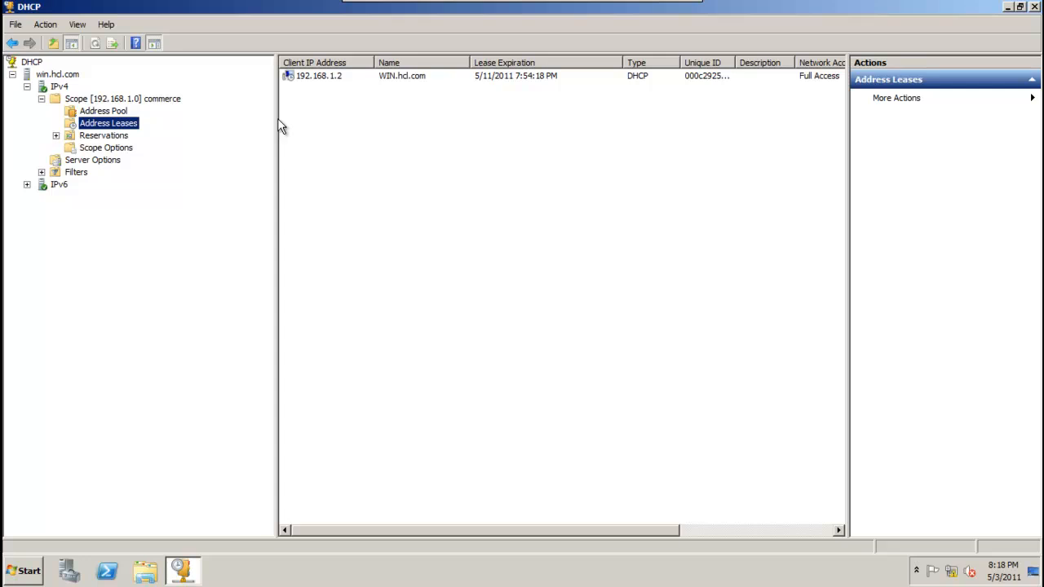
pyautogui.click(323, 81)
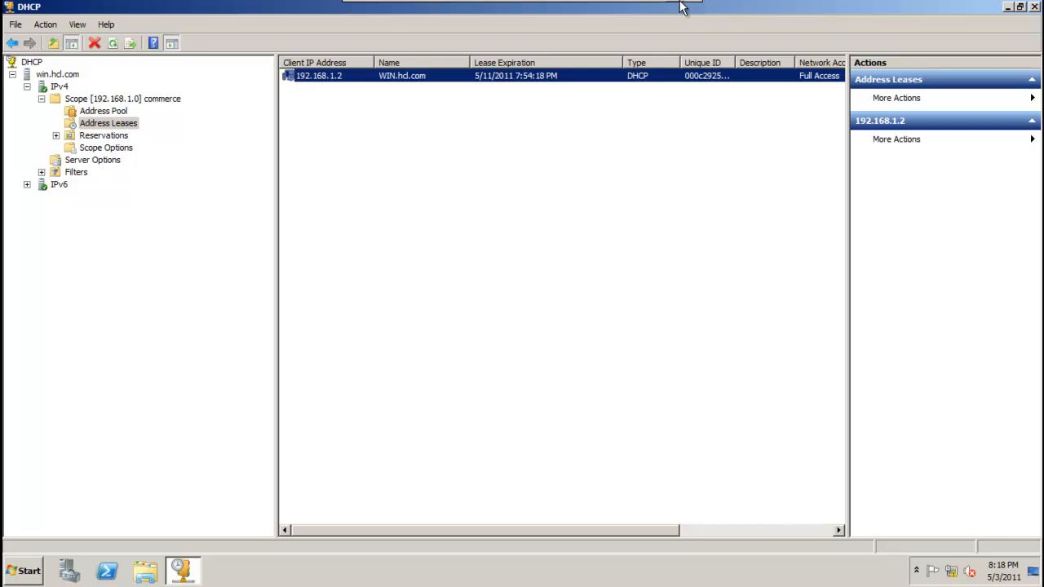
pyautogui.moveTo(678, 7)
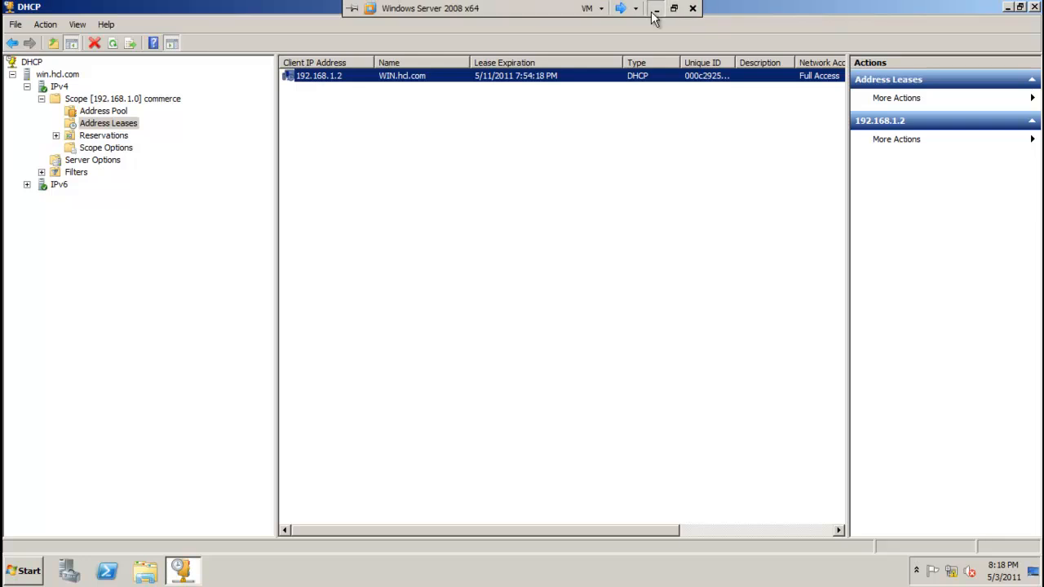
pyautogui.click(655, 8)
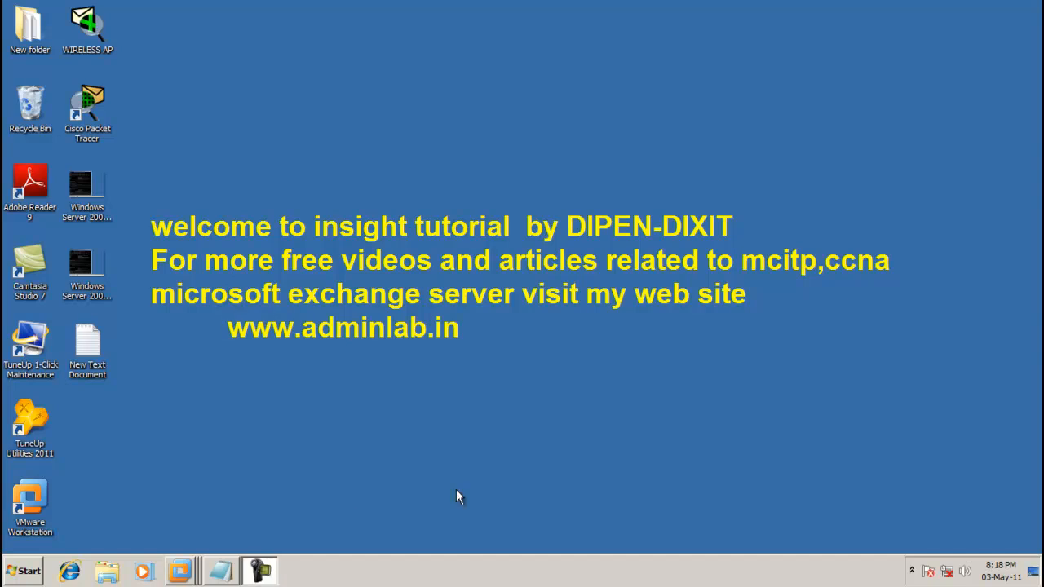